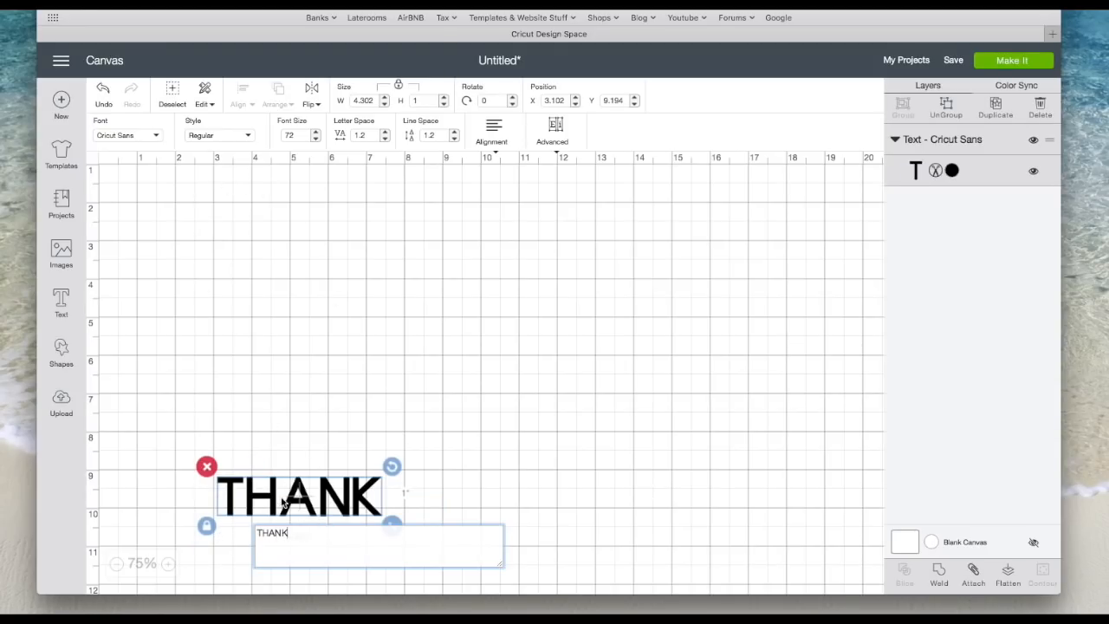
Step: Change the font of the THANK text to the system font Impact
{"action": "left_click", "coordinate": [155, 137]}
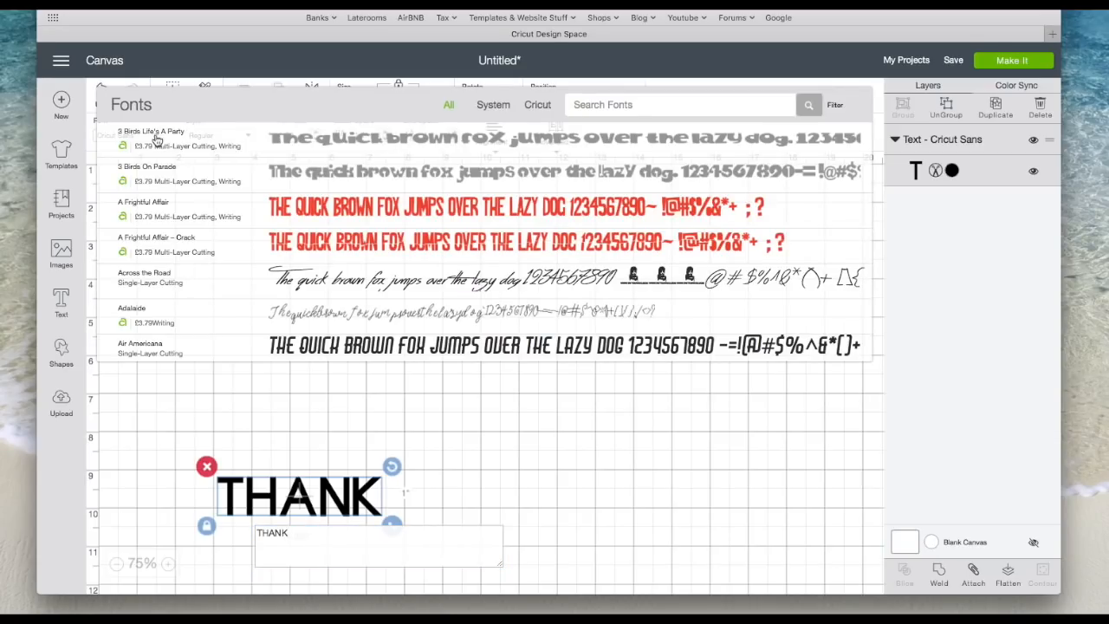
{"action": "left_click", "coordinate": [494, 105]}
{"action": "left_click", "coordinate": [641, 104]}
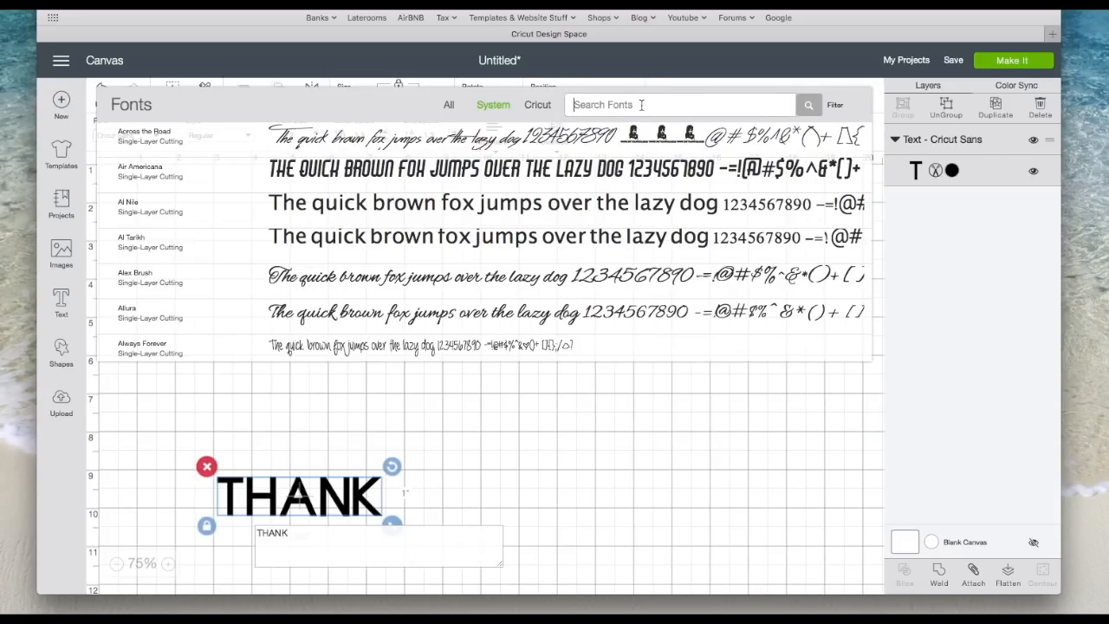
{"action": "type", "text": "IMP"}
{"action": "left_click", "coordinate": [126, 130]}
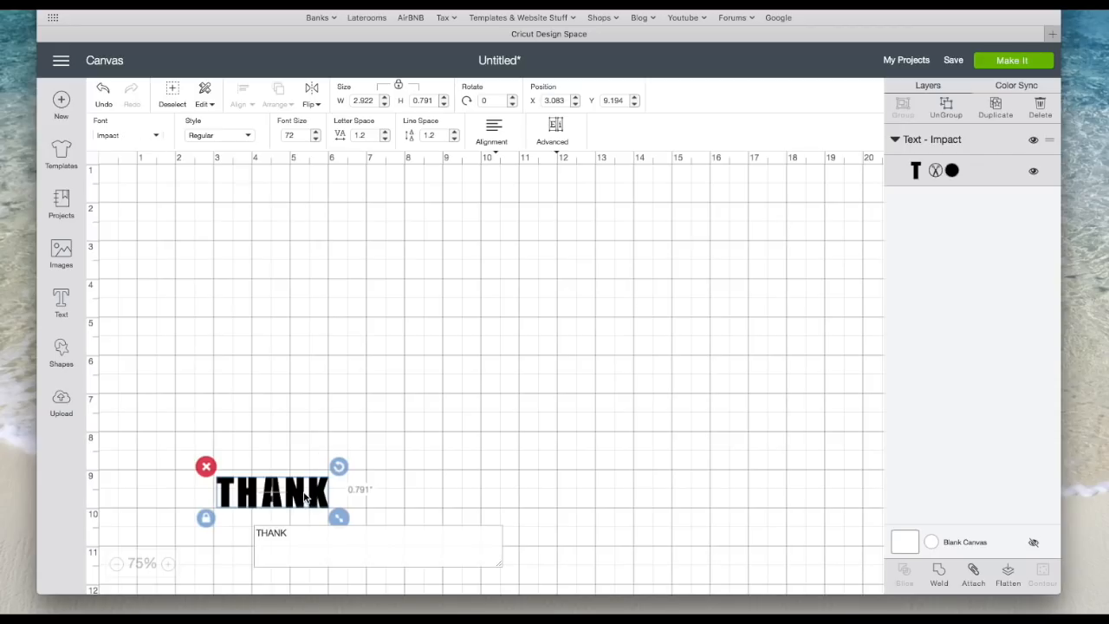
Step: Move THANK to about X 4.64, Y 2.08 on the canvas and enlarge it to about 3.92 inches wide
{"action": "left_click_drag", "start_coordinate": [306, 501], "coordinate": [360, 223]}
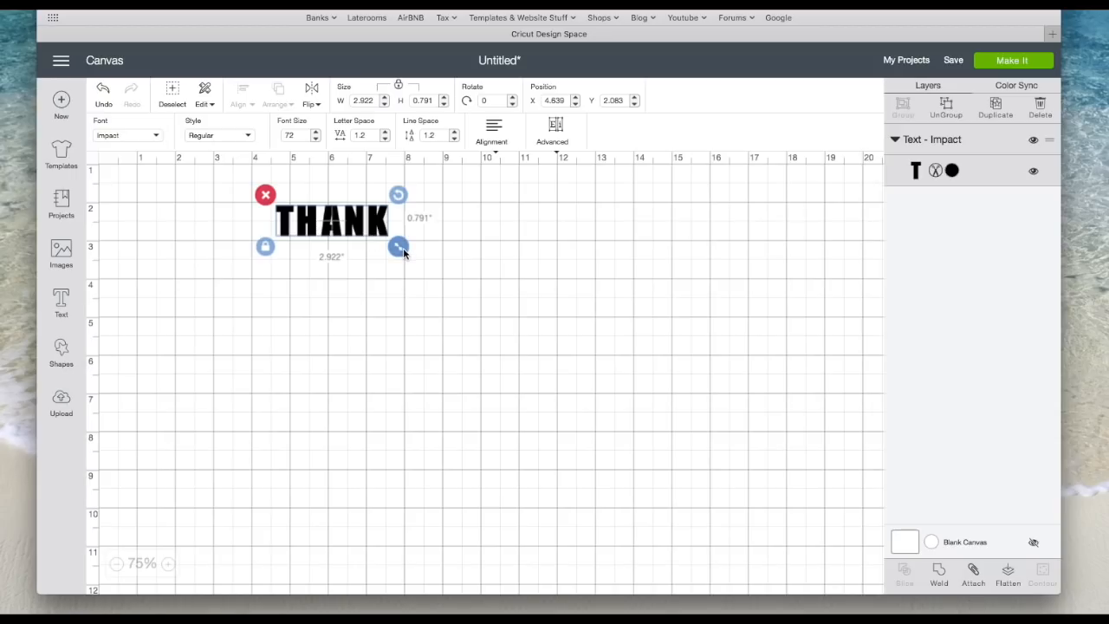
{"action": "left_click_drag", "start_coordinate": [400, 252], "coordinate": [438, 260]}
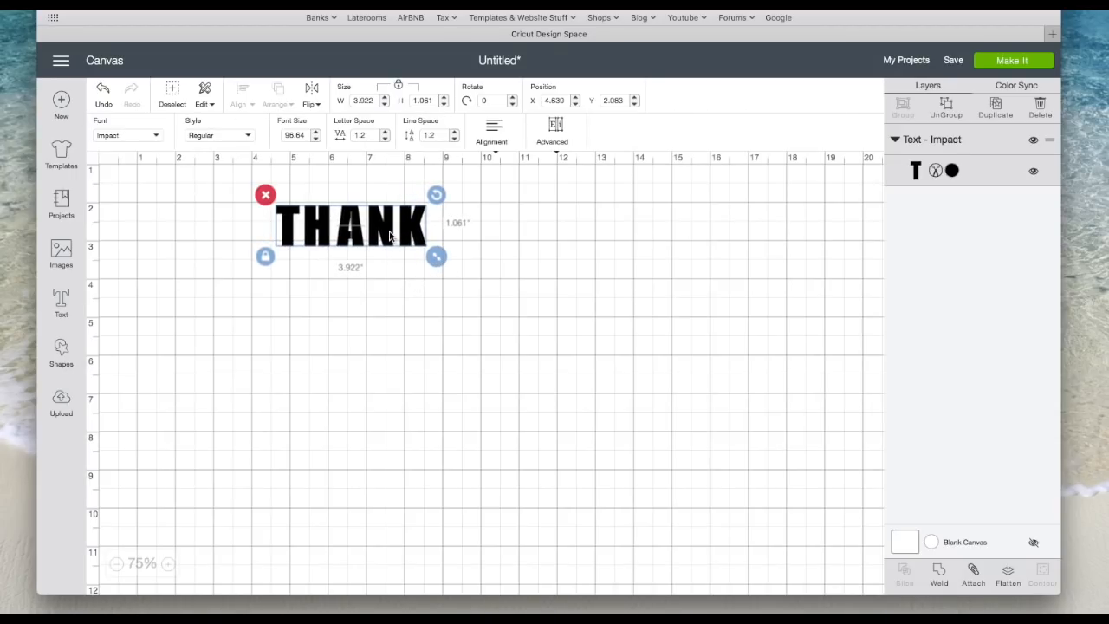
Step: Reduce the letter spacing of THANK to 0.2
{"action": "left_click", "coordinate": [385, 139]}
{"action": "left_click", "coordinate": [385, 138]}
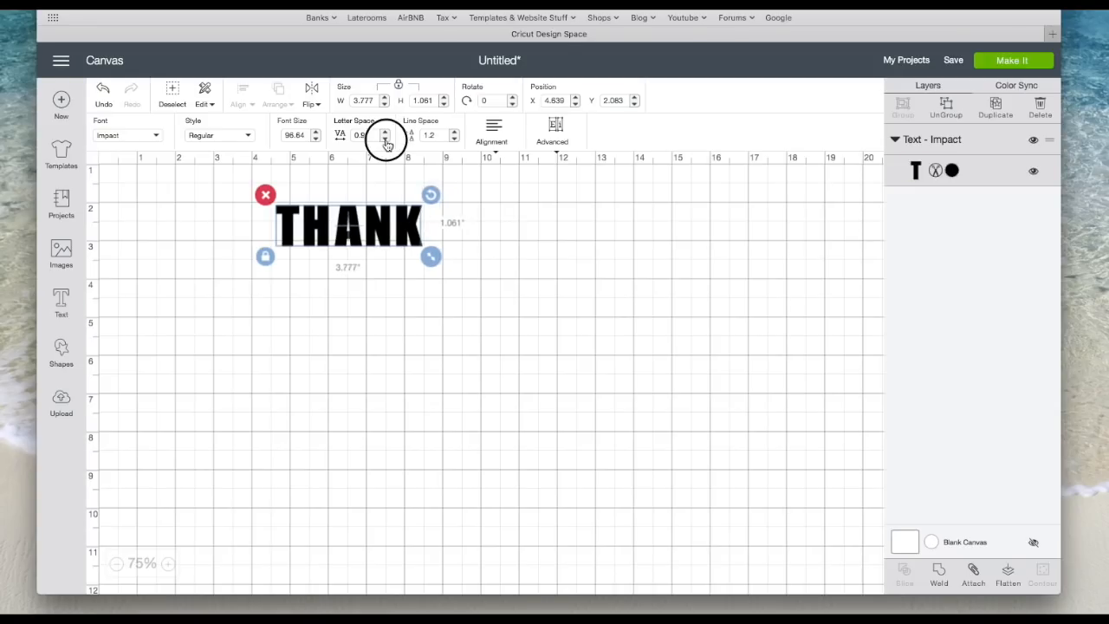
{"action": "left_click", "coordinate": [385, 138]}
{"action": "left_click", "coordinate": [385, 139]}
{"action": "left_click", "coordinate": [384, 138]}
{"action": "left_click", "coordinate": [384, 139]}
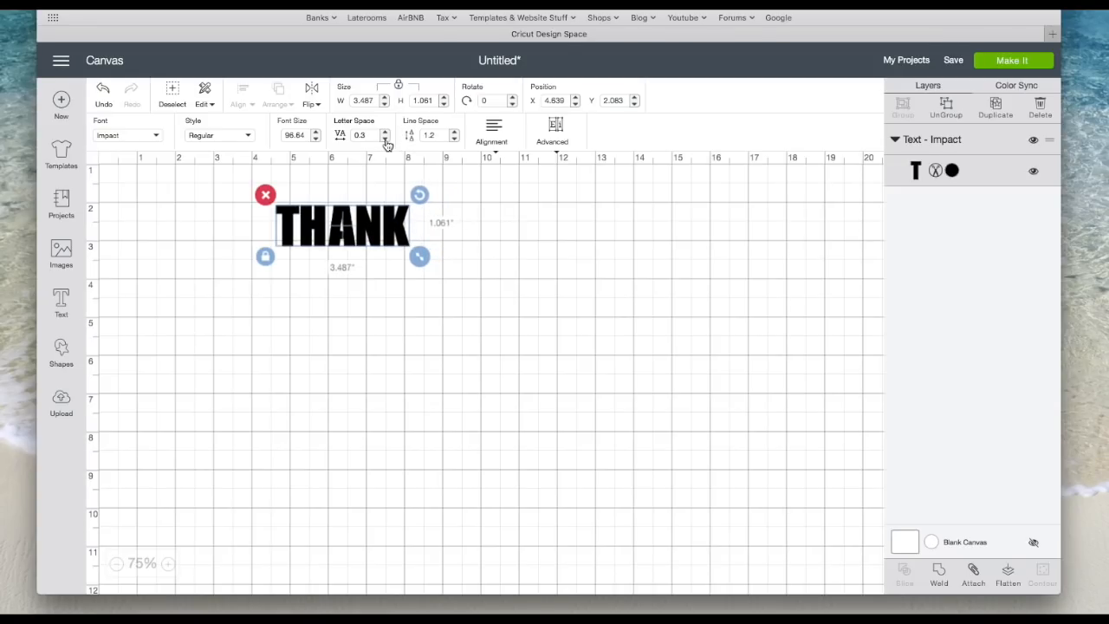
{"action": "left_click", "coordinate": [384, 138]}
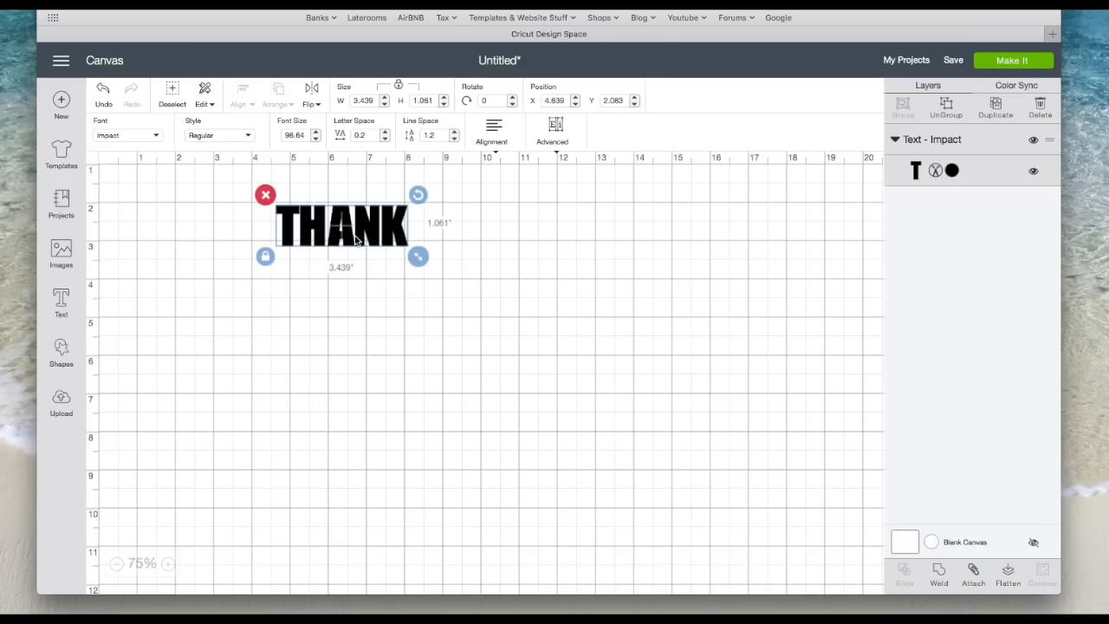
Step: Add a separate text object reading YOU and set its font to the system font Madfont
{"action": "left_click", "coordinate": [61, 303]}
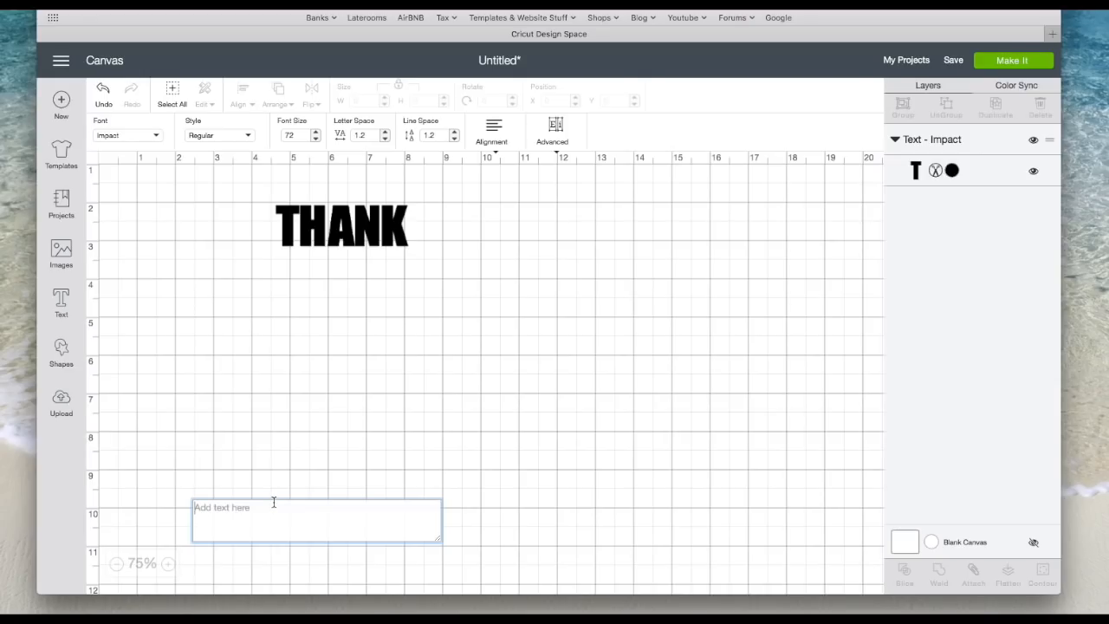
{"action": "type", "text": "YOU"}
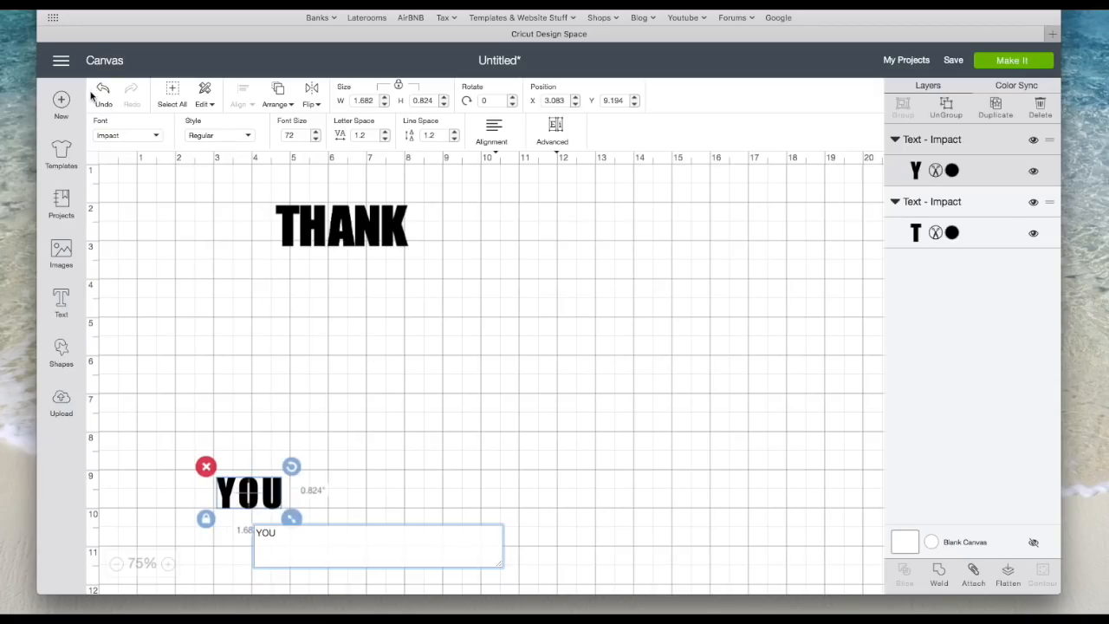
{"action": "left_click", "coordinate": [154, 136]}
{"action": "left_click", "coordinate": [492, 105]}
{"action": "double_click", "coordinate": [621, 104]}
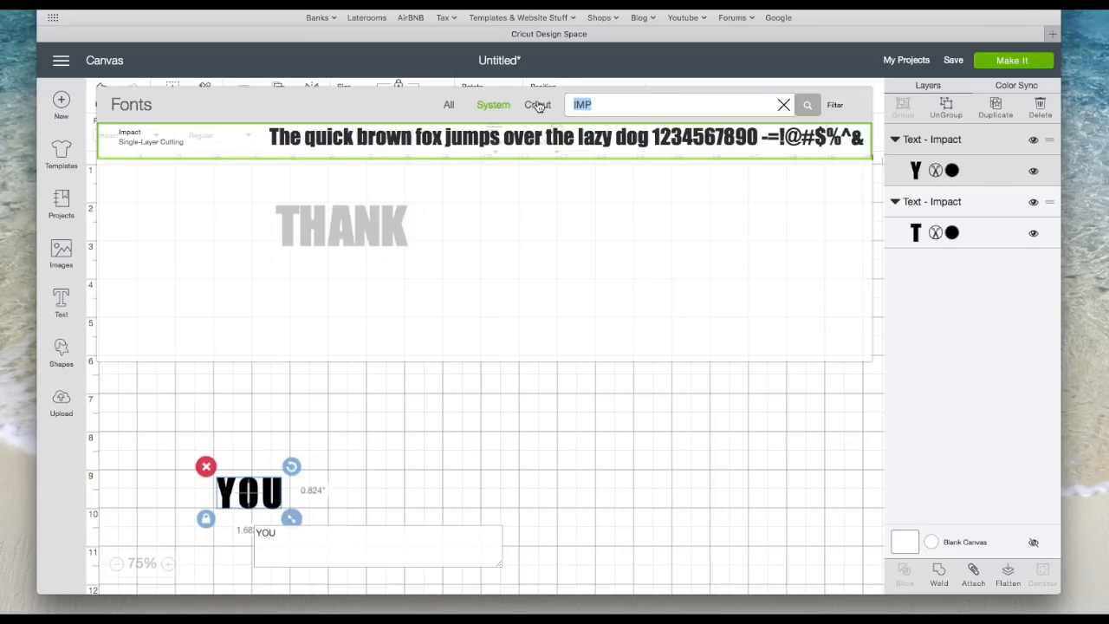
{"action": "type", "text": "MADF"}
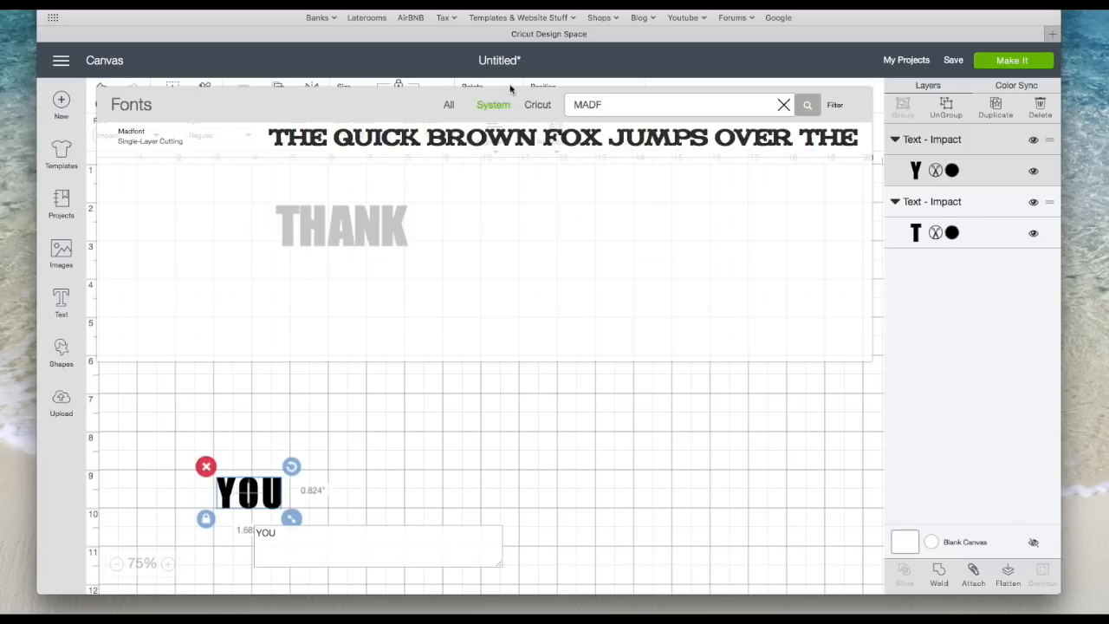
{"action": "left_click", "coordinate": [137, 138]}
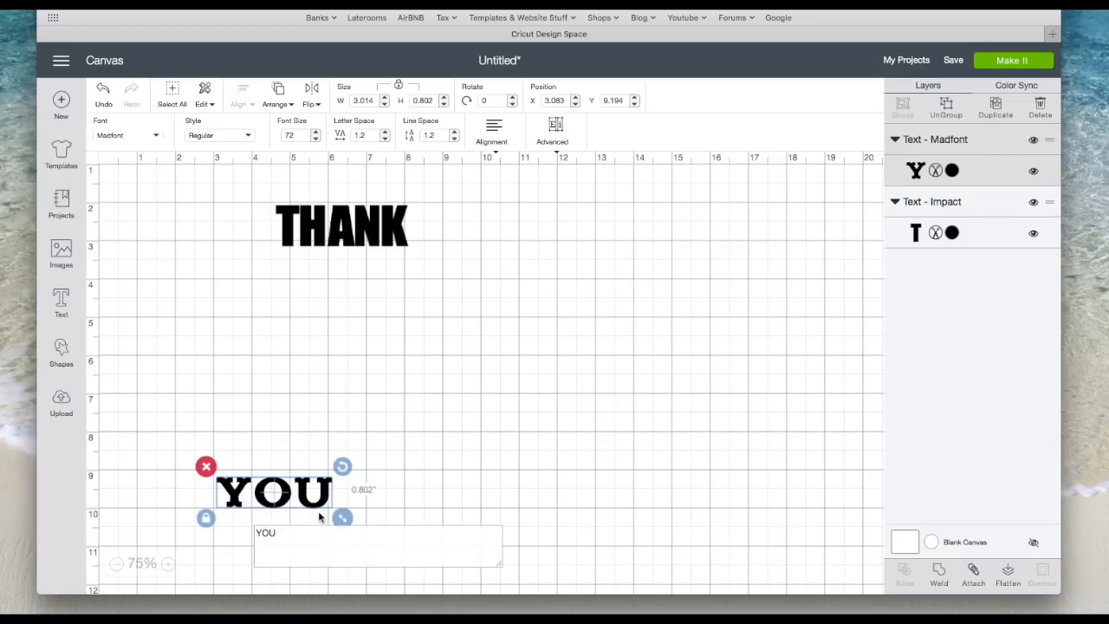
Step: Move YOU below THANK and reduce its letter spacing to -0.7
{"action": "left_click_drag", "start_coordinate": [328, 493], "coordinate": [392, 319]}
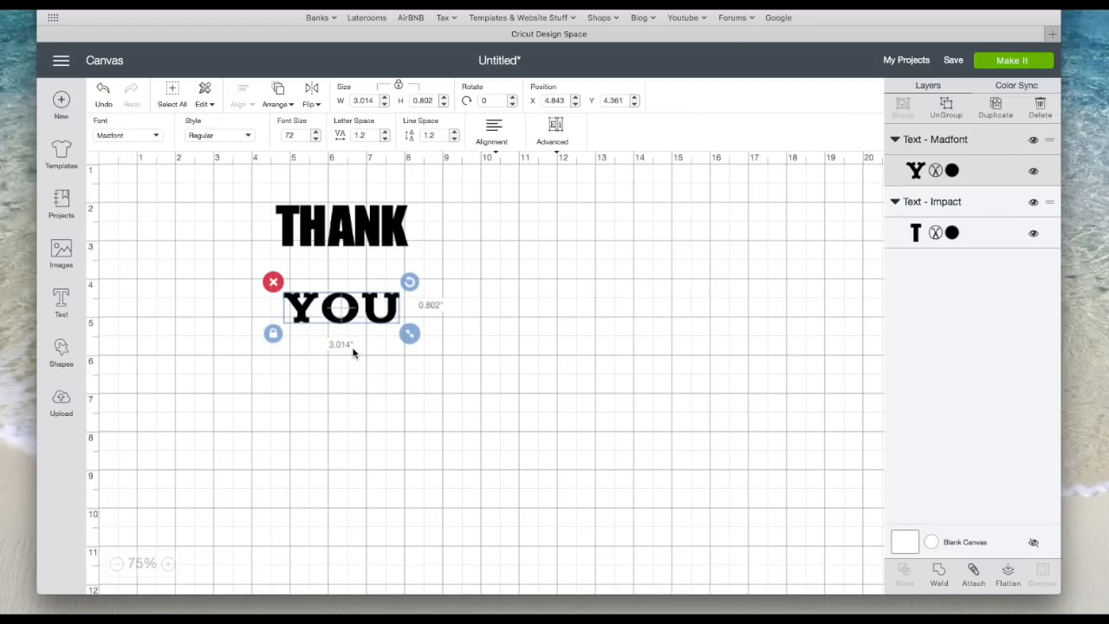
{"action": "left_click", "coordinate": [385, 140]}
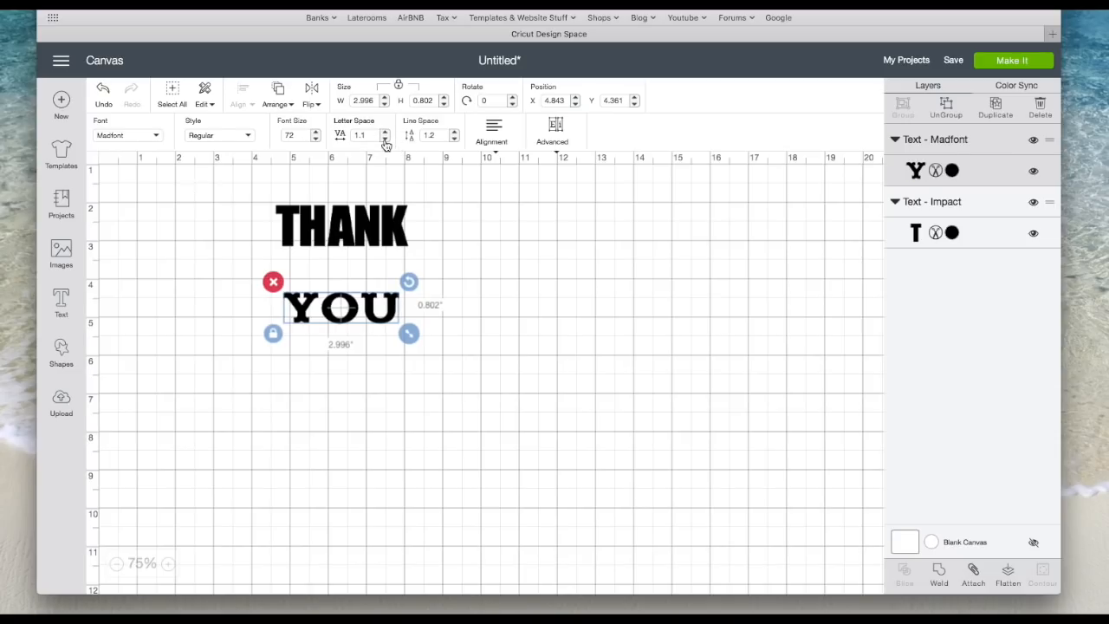
{"action": "left_click", "coordinate": [384, 140]}
{"action": "left_click", "coordinate": [385, 139]}
{"action": "left_click", "coordinate": [385, 140]}
{"action": "left_click", "coordinate": [385, 140]}
{"action": "left_click", "coordinate": [385, 139]}
{"action": "left_click", "coordinate": [385, 140]}
{"action": "left_click", "coordinate": [385, 140]}
{"action": "left_click", "coordinate": [385, 139]}
{"action": "left_click", "coordinate": [384, 140]}
{"action": "left_click", "coordinate": [385, 139]}
{"action": "left_click", "coordinate": [385, 140]}
{"action": "left_click", "coordinate": [385, 139]}
{"action": "left_click", "coordinate": [385, 139]}
{"action": "left_click", "coordinate": [384, 139]}
{"action": "left_click", "coordinate": [385, 139]}
{"action": "left_click", "coordinate": [385, 140]}
{"action": "left_click", "coordinate": [384, 139]}
{"action": "left_click", "coordinate": [385, 140]}
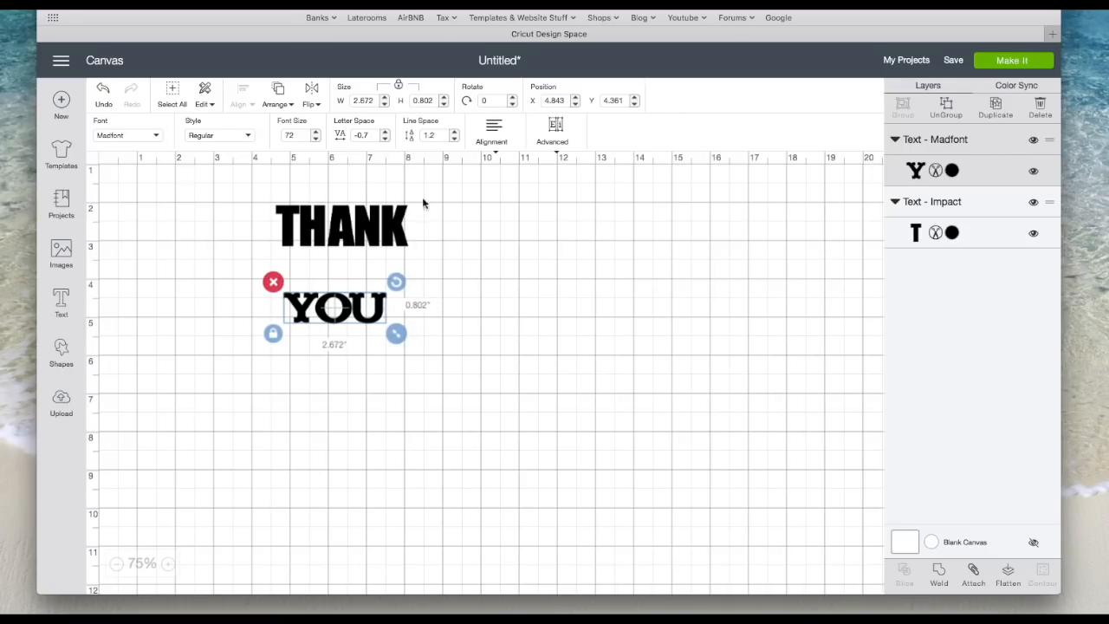
Step: Place YOU directly beneath THANK and enlarge it slightly so it nearly spans the width of THANK
{"action": "left_click_drag", "start_coordinate": [376, 322], "coordinate": [383, 277]}
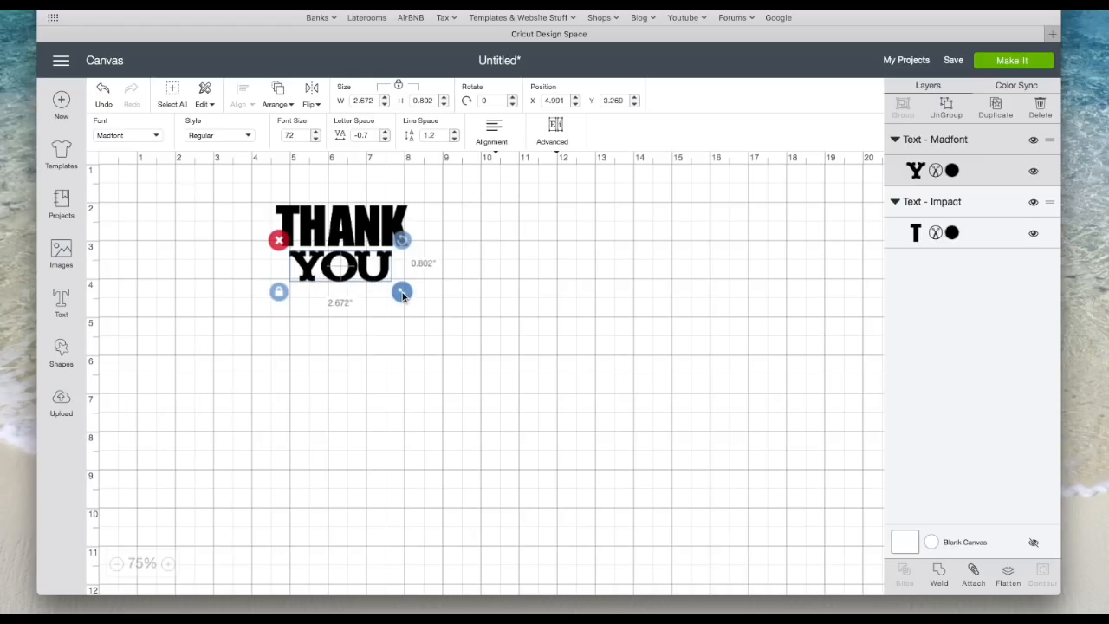
{"action": "left_click_drag", "start_coordinate": [403, 295], "coordinate": [387, 274]}
{"action": "left_click", "coordinate": [434, 316]}
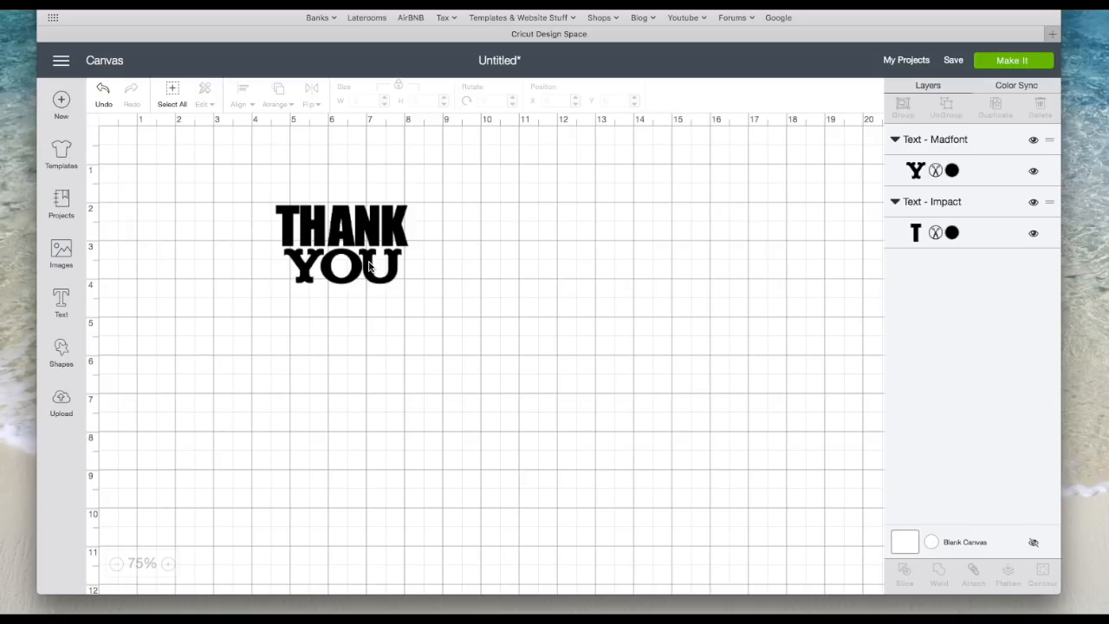
Step: Select THANK and YOU together, set their combined width to 4 inches and group them
{"action": "left_click_drag", "start_coordinate": [257, 181], "coordinate": [477, 333]}
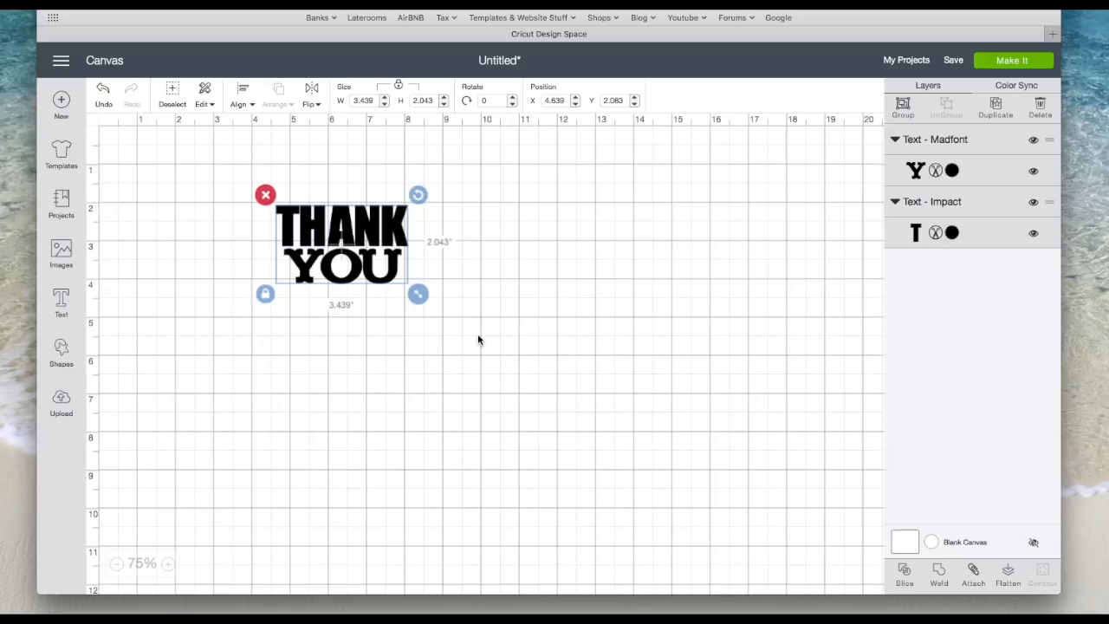
{"action": "left_click", "coordinate": [255, 182]}
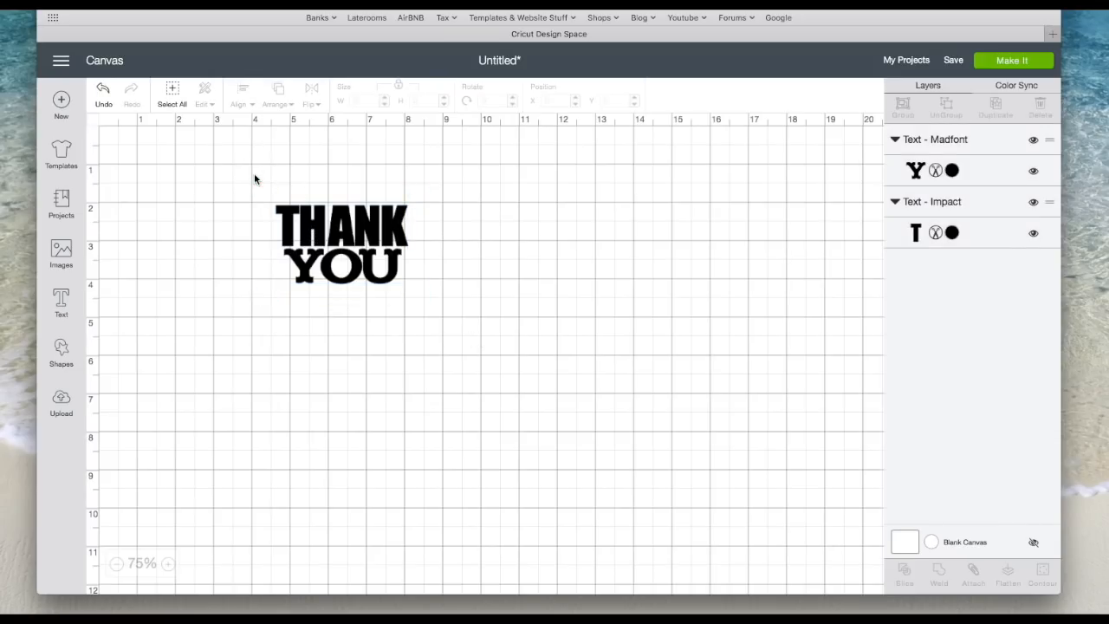
{"action": "left_click_drag", "start_coordinate": [252, 177], "coordinate": [436, 314]}
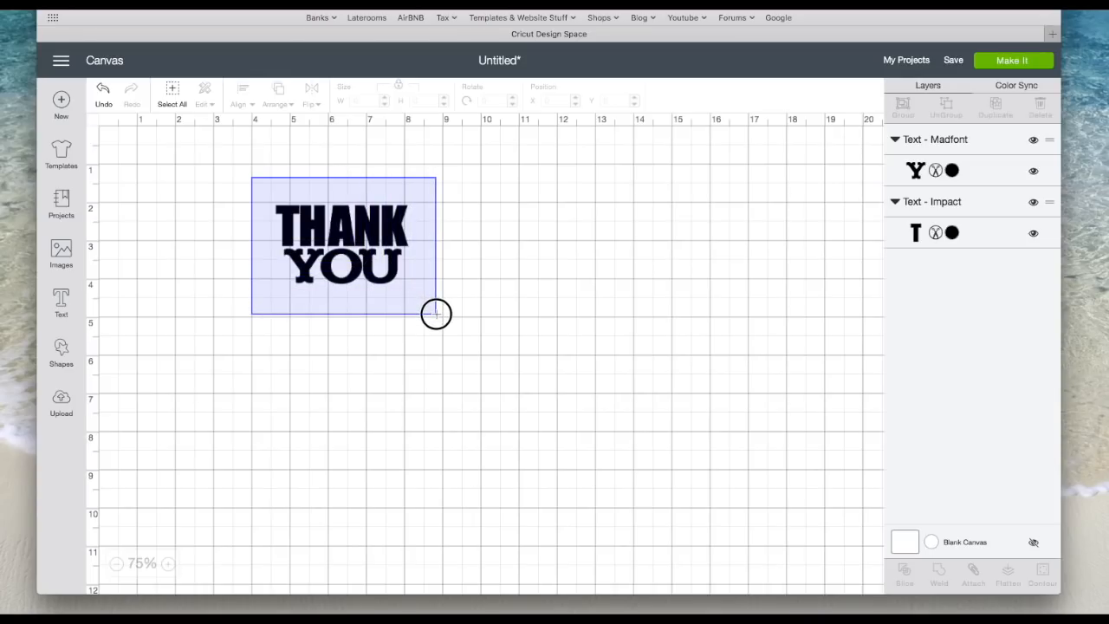
{"action": "left_click_drag", "start_coordinate": [436, 314], "coordinate": [436, 314]}
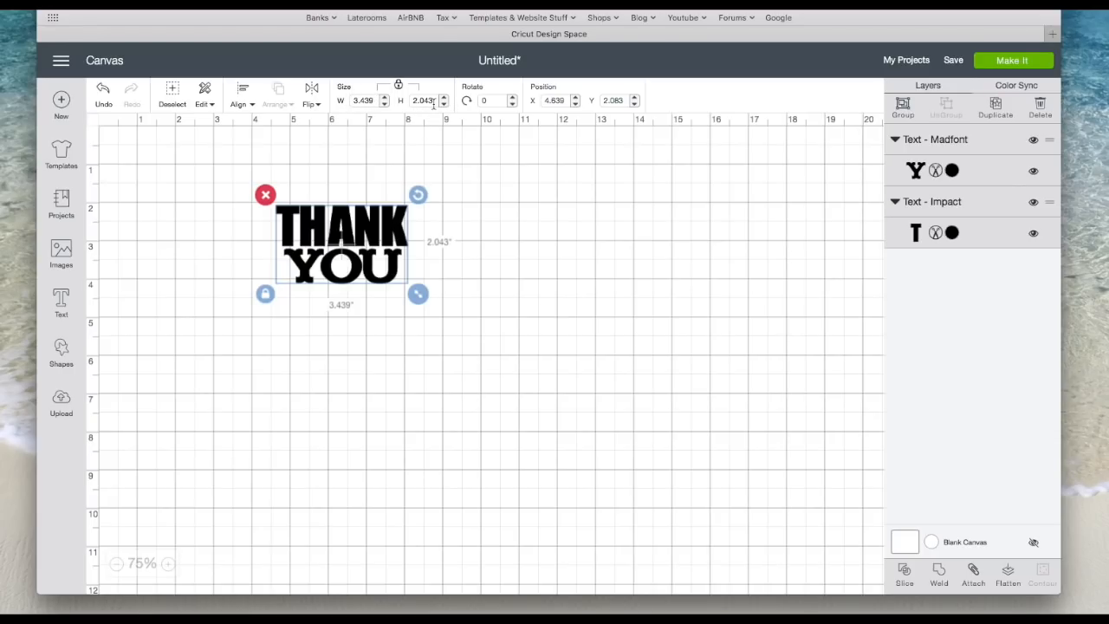
{"action": "left_click_drag", "start_coordinate": [375, 101], "coordinate": [316, 100]}
{"action": "type", "text": "4"}
{"action": "key", "text": "Return"}
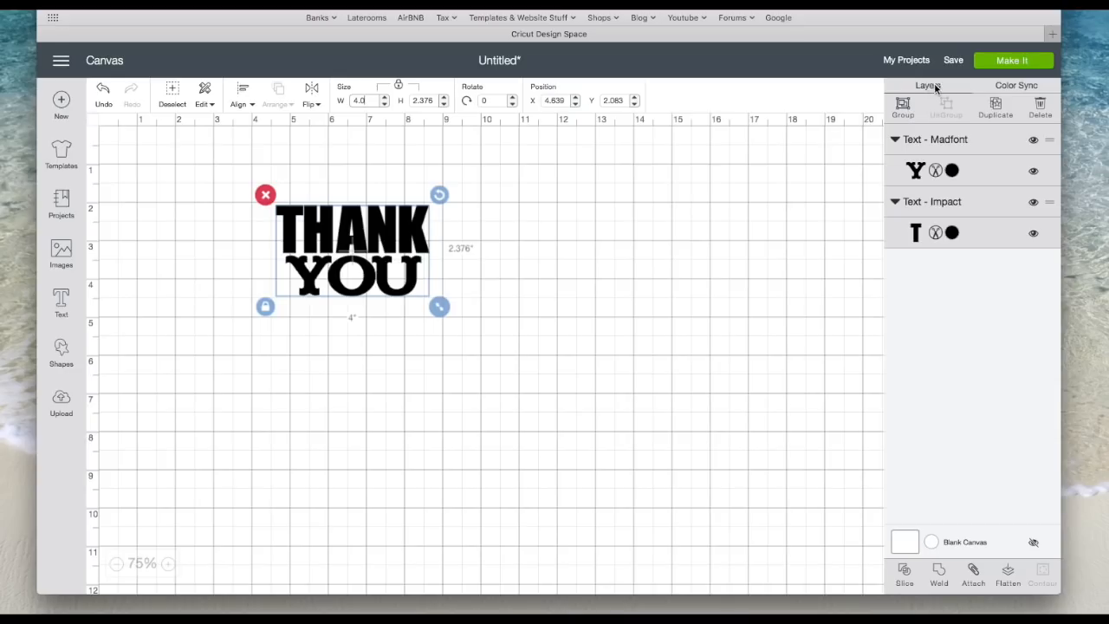
{"action": "left_click", "coordinate": [903, 107]}
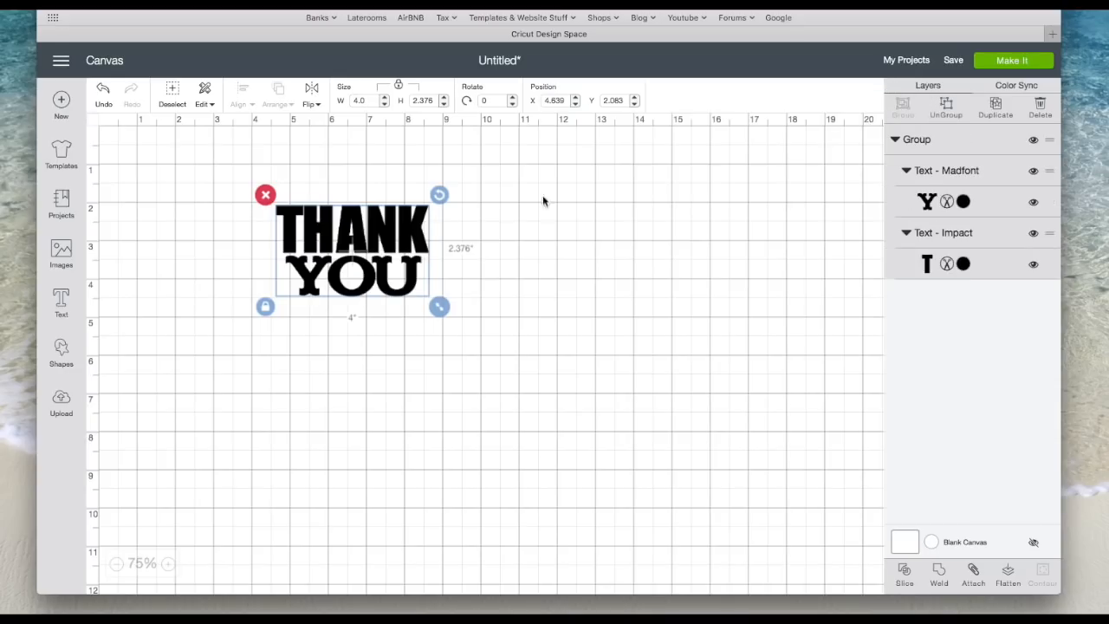
Step: Recolour both words Mango (#F39F73) and move the group to about X 1.18, Y 0.9 on the canvas
{"action": "left_click_drag", "start_coordinate": [413, 237], "coordinate": [310, 201]}
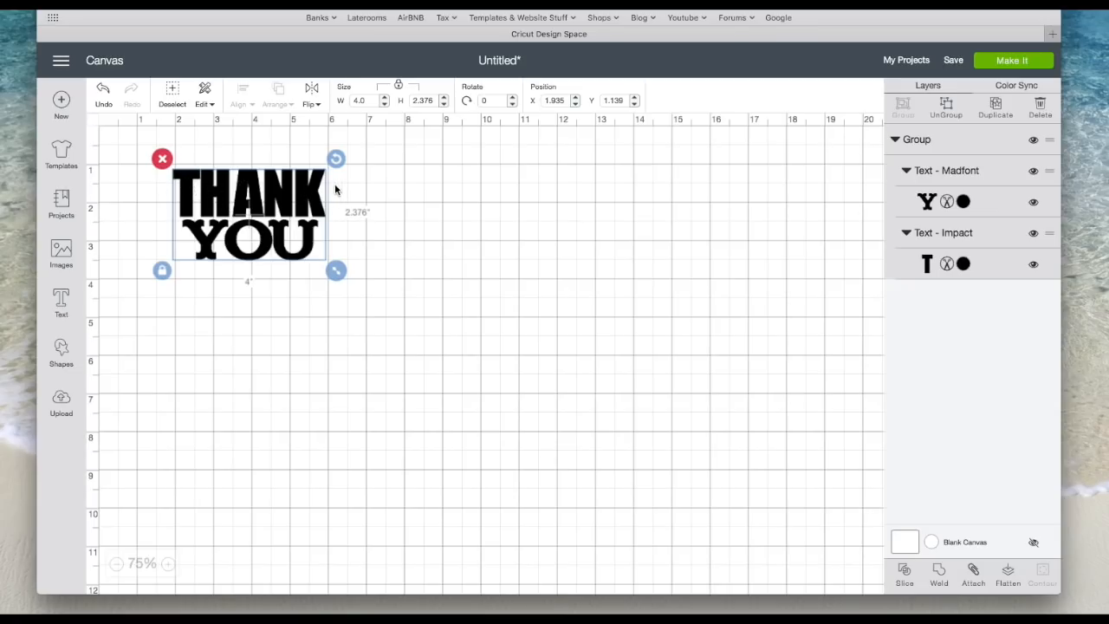
{"action": "left_click", "coordinate": [964, 202]}
{"action": "left_click", "coordinate": [776, 260]}
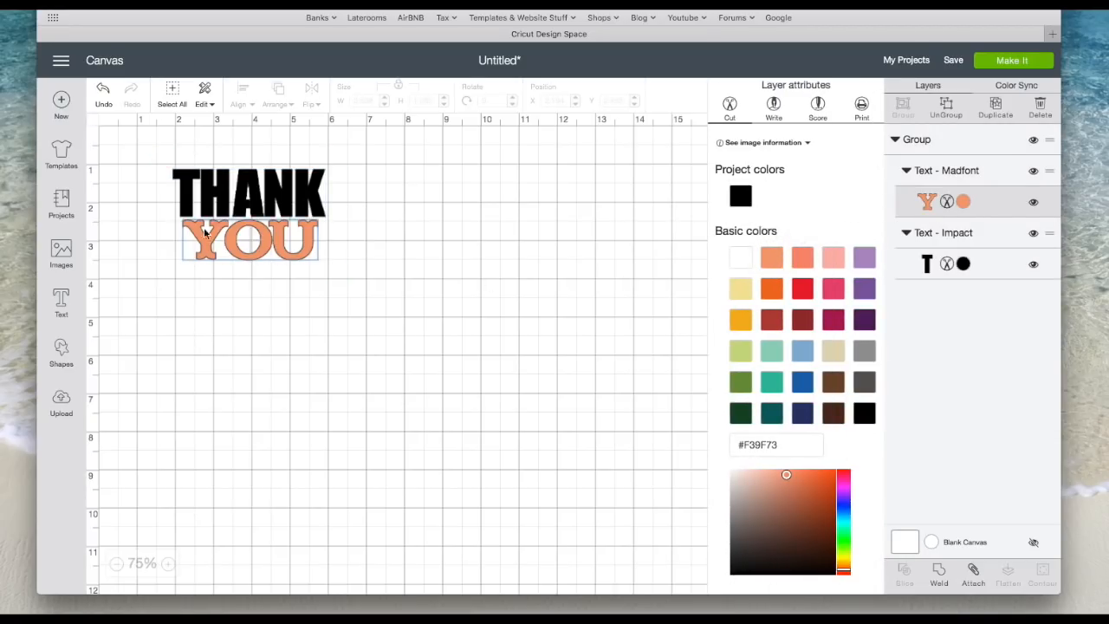
{"action": "left_click", "coordinate": [966, 267]}
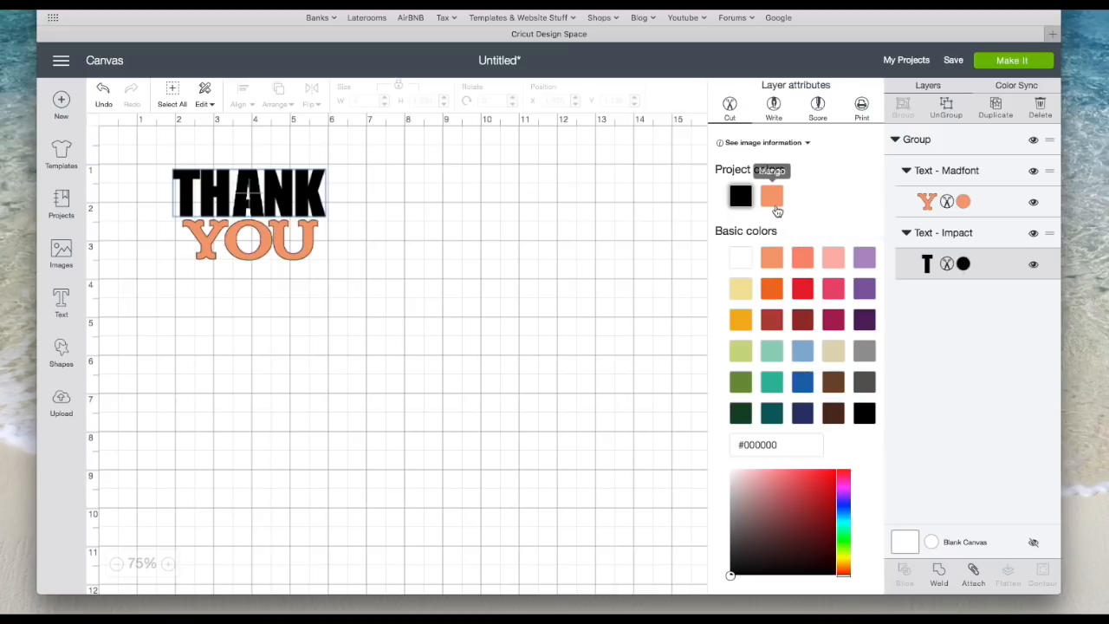
{"action": "left_click", "coordinate": [777, 198]}
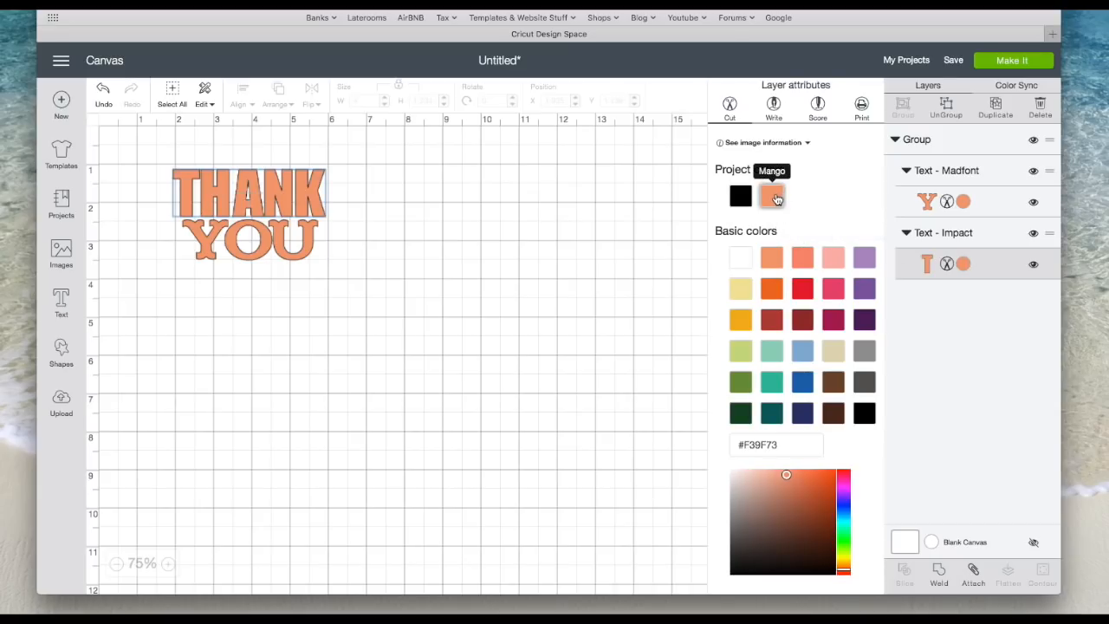
{"action": "left_click", "coordinate": [664, 203]}
{"action": "left_click", "coordinate": [296, 208]}
{"action": "left_click_drag", "start_coordinate": [300, 198], "coordinate": [272, 194]}
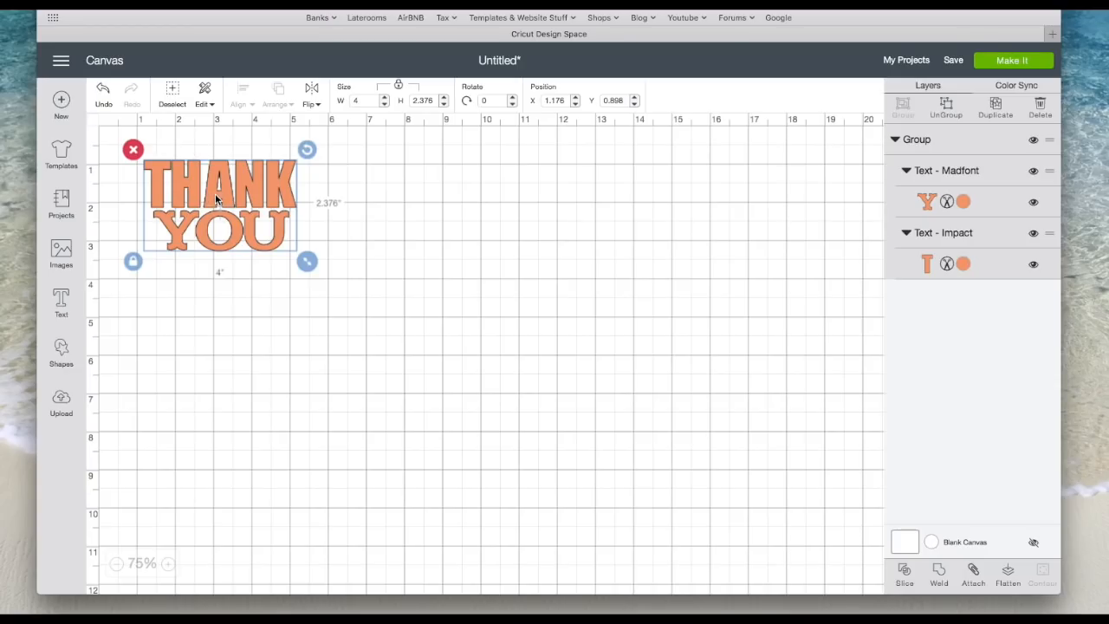
Step: Duplicate the THANK YOU group and place the copy beside the original at about X 9.1, Y 0.92
{"action": "right_click", "coordinate": [267, 184]}
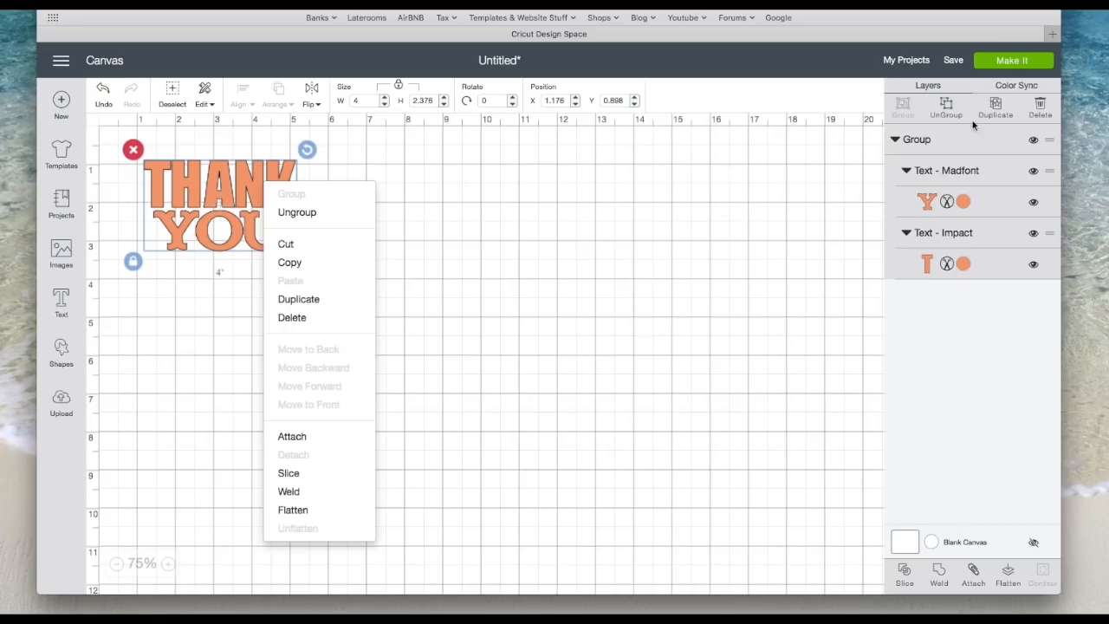
{"action": "left_click", "coordinate": [996, 105]}
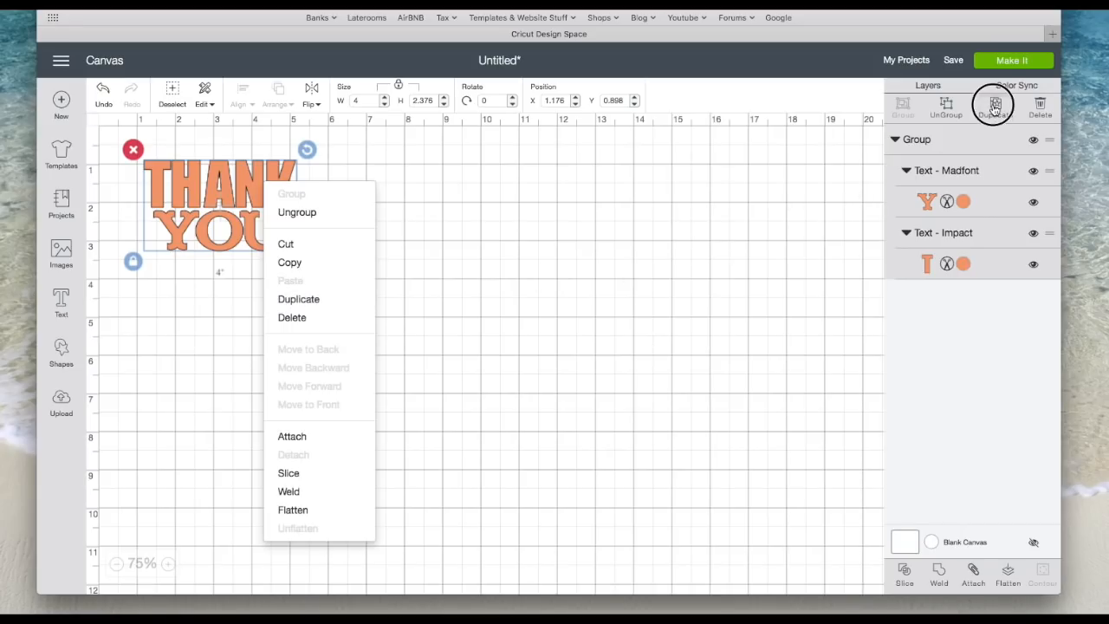
{"action": "left_click", "coordinate": [437, 308]}
{"action": "left_click_drag", "start_coordinate": [290, 217], "coordinate": [578, 198]}
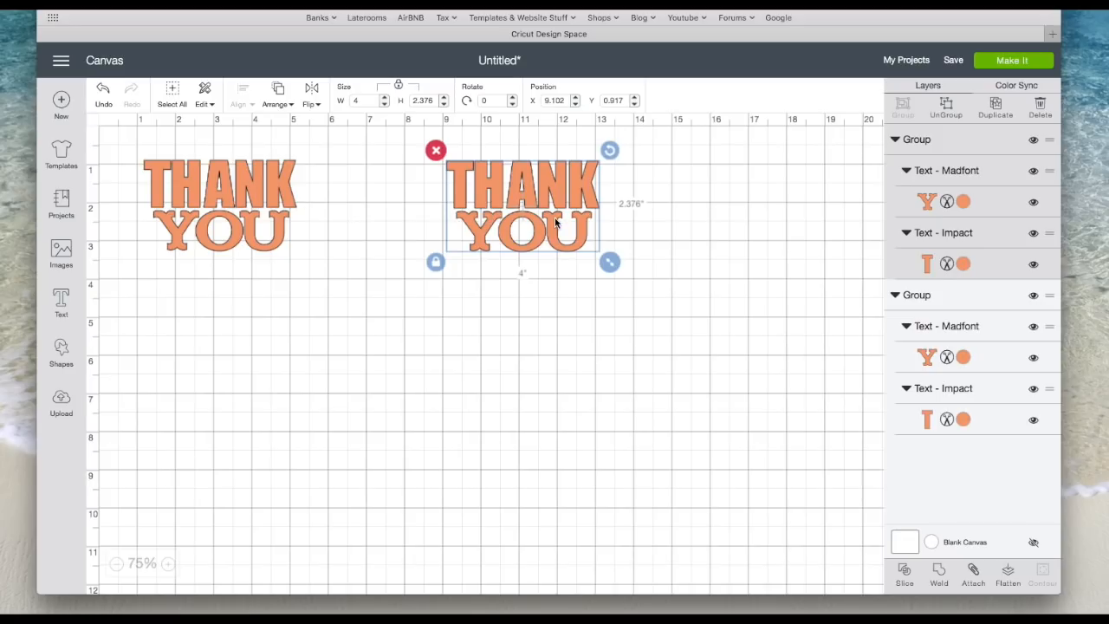
Step: Recolour both words of the duplicated THANK YOU group black
{"action": "left_click", "coordinate": [964, 202]}
{"action": "left_click", "coordinate": [864, 413]}
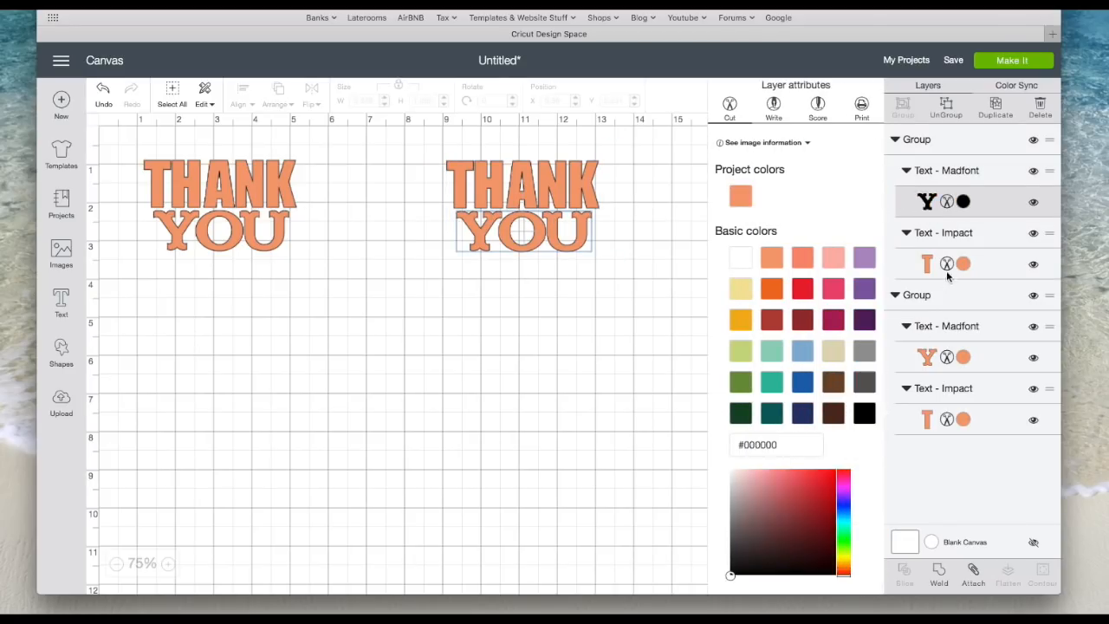
{"action": "left_click", "coordinate": [962, 264]}
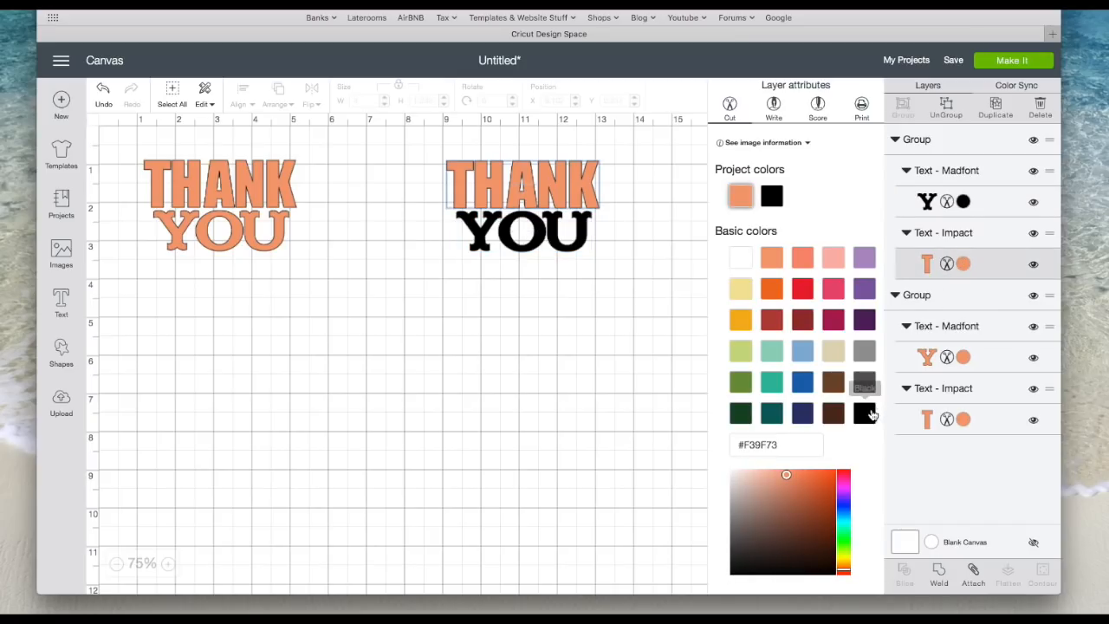
{"action": "left_click", "coordinate": [864, 413]}
{"action": "left_click", "coordinate": [654, 308]}
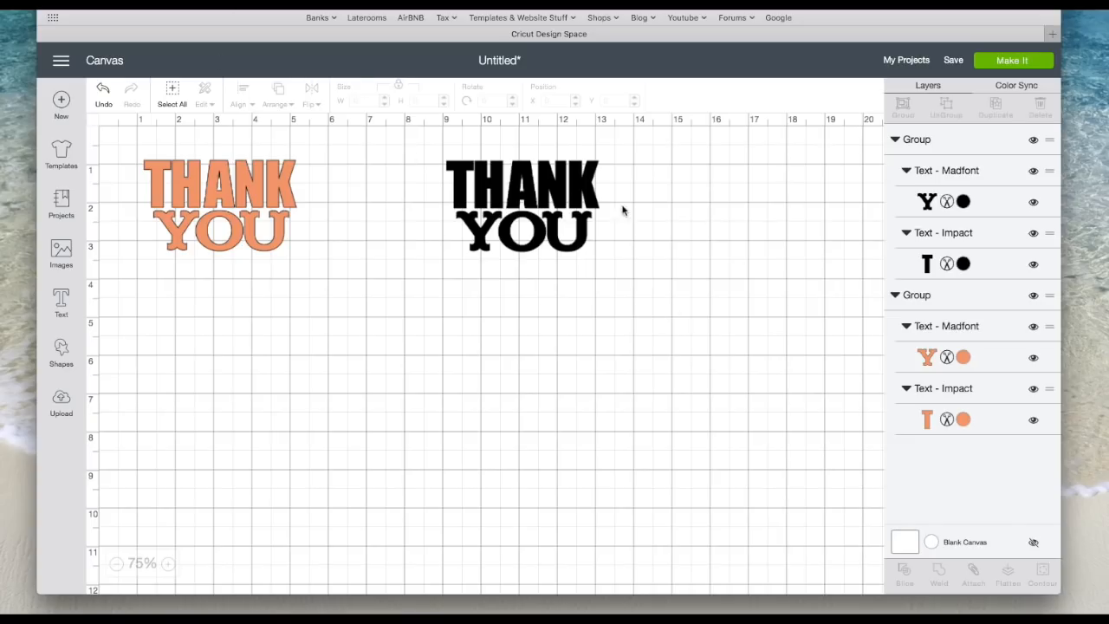
Step: Move the black THANK YOU group nearer the Mango one, to about X 8.57, Y 0.88, and leave it selected
{"action": "left_click", "coordinate": [559, 184]}
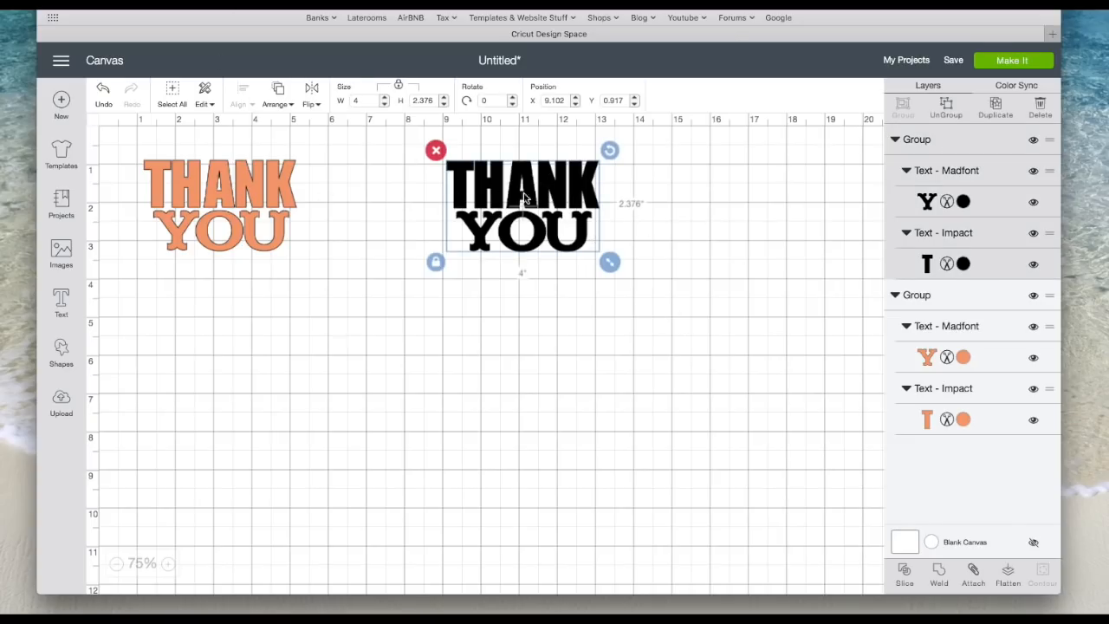
{"action": "left_click_drag", "start_coordinate": [561, 187], "coordinate": [538, 186]}
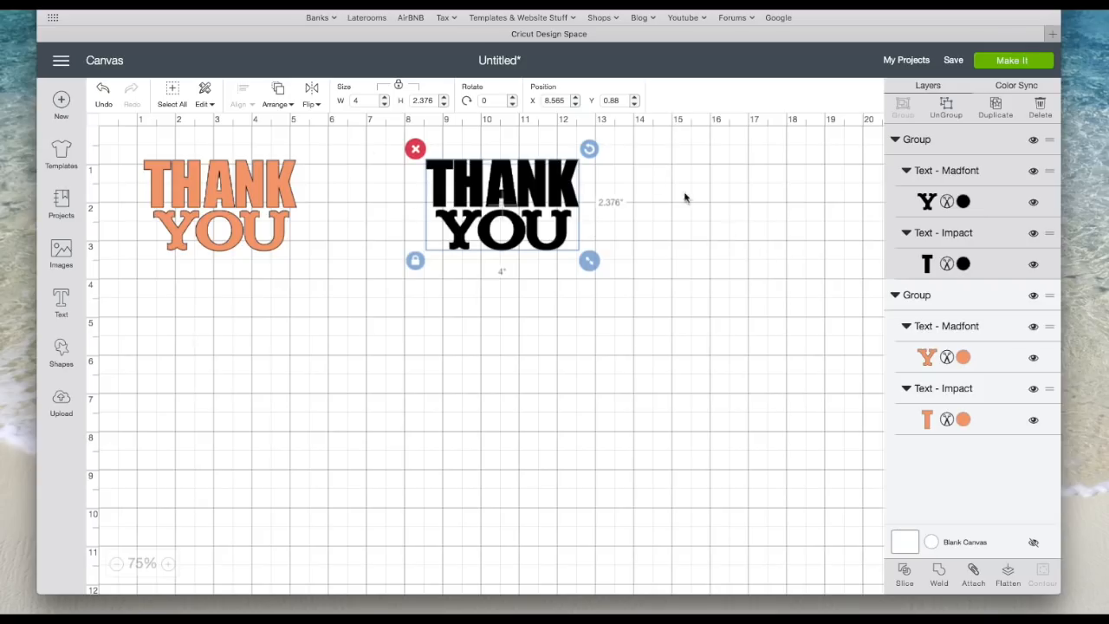
{"action": "left_click", "coordinate": [252, 185]}
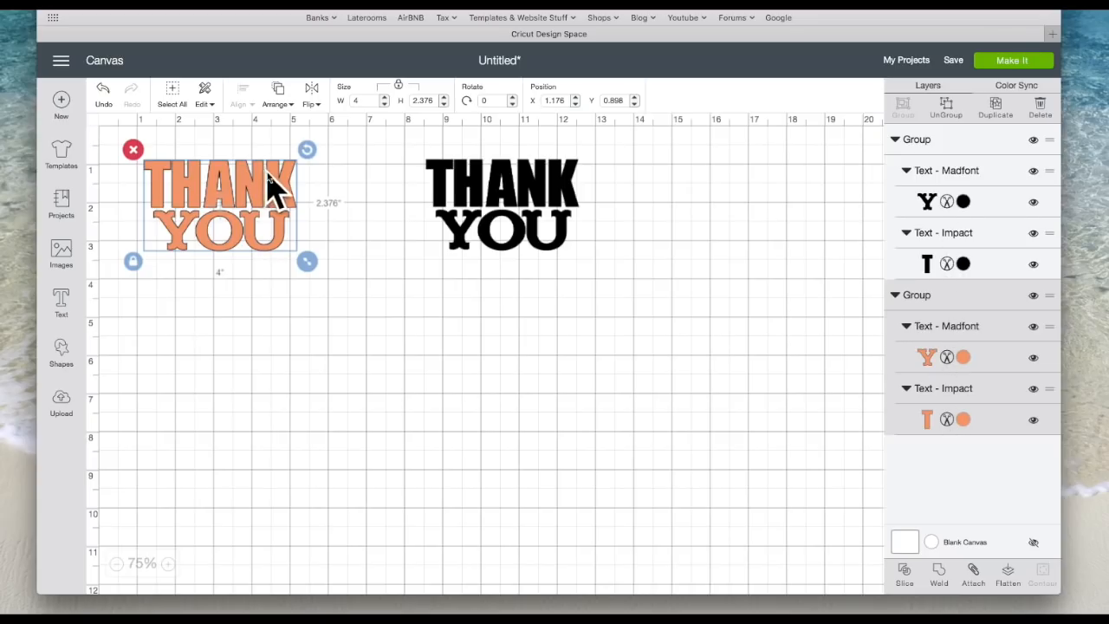
{"action": "left_click", "coordinate": [534, 184]}
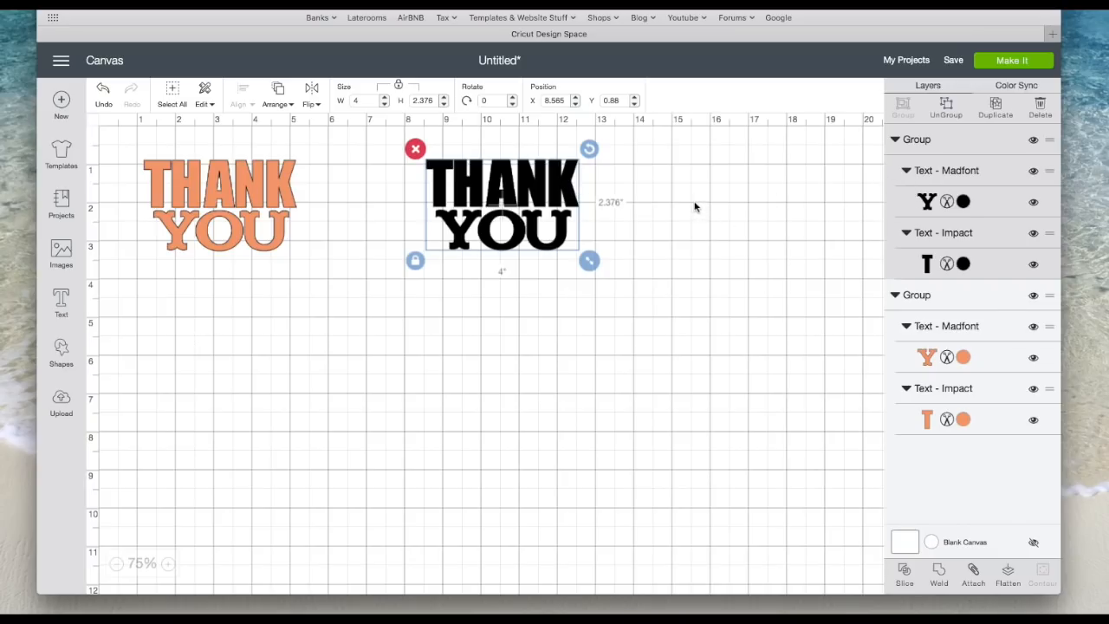
Step: Change both words of the black THANK YOU group from Cut to Print and attach them together
{"action": "left_click", "coordinate": [963, 202]}
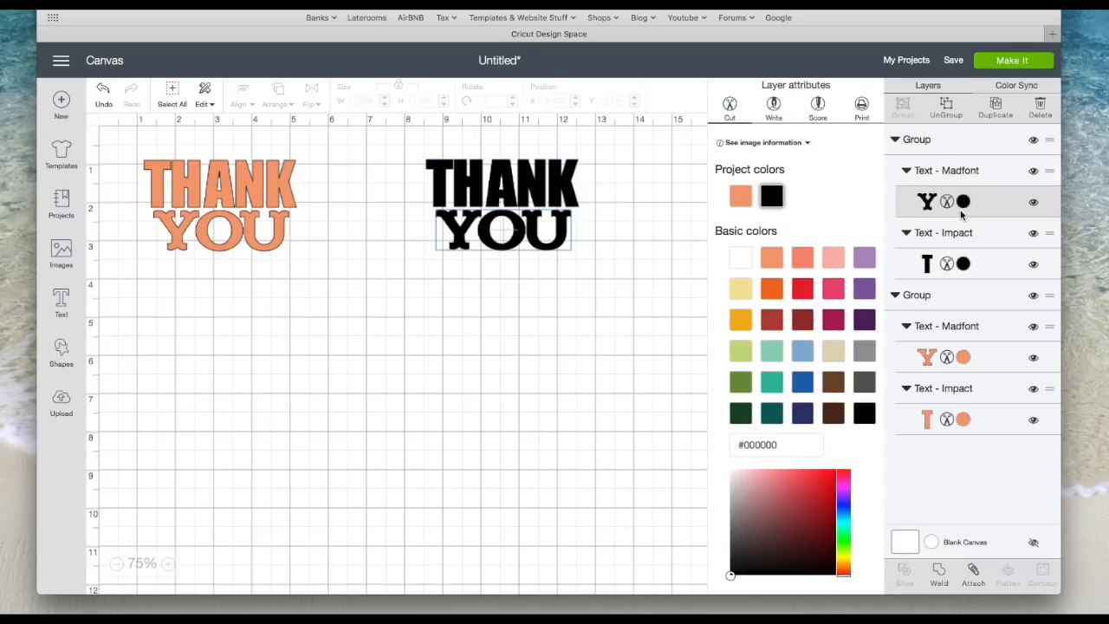
{"action": "left_click", "coordinate": [863, 104]}
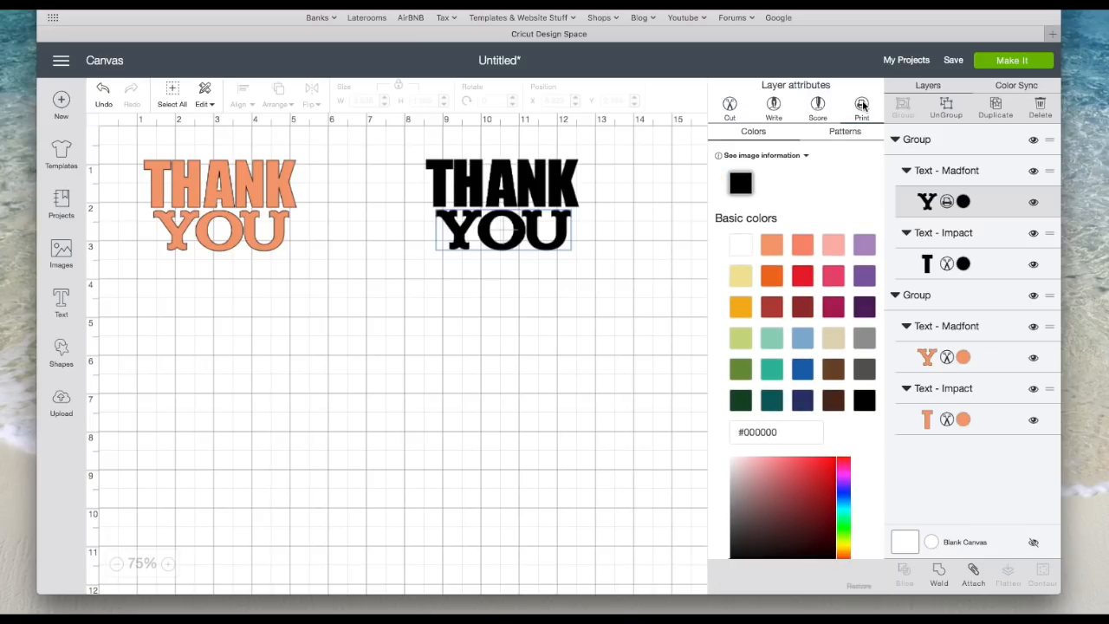
{"action": "left_click", "coordinate": [964, 264]}
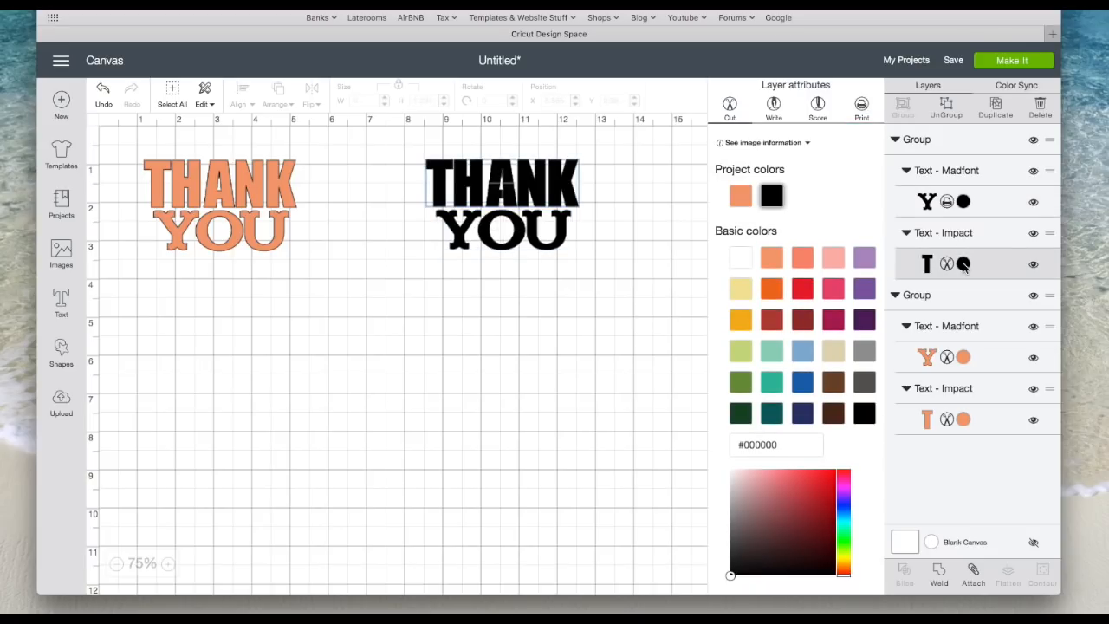
{"action": "left_click", "coordinate": [862, 105]}
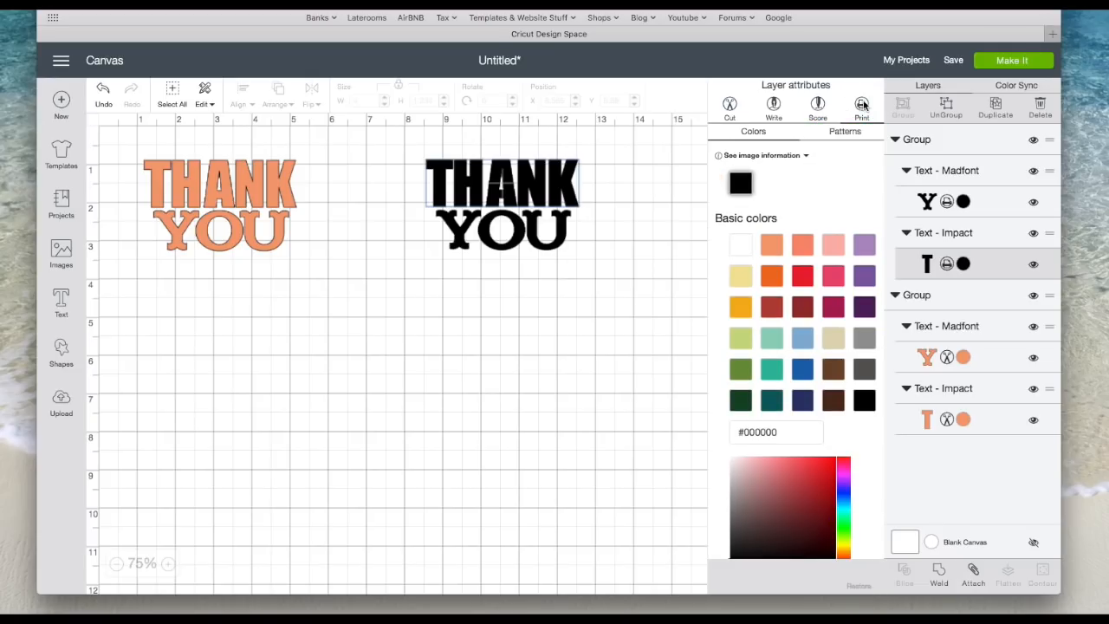
{"action": "left_click", "coordinate": [653, 181]}
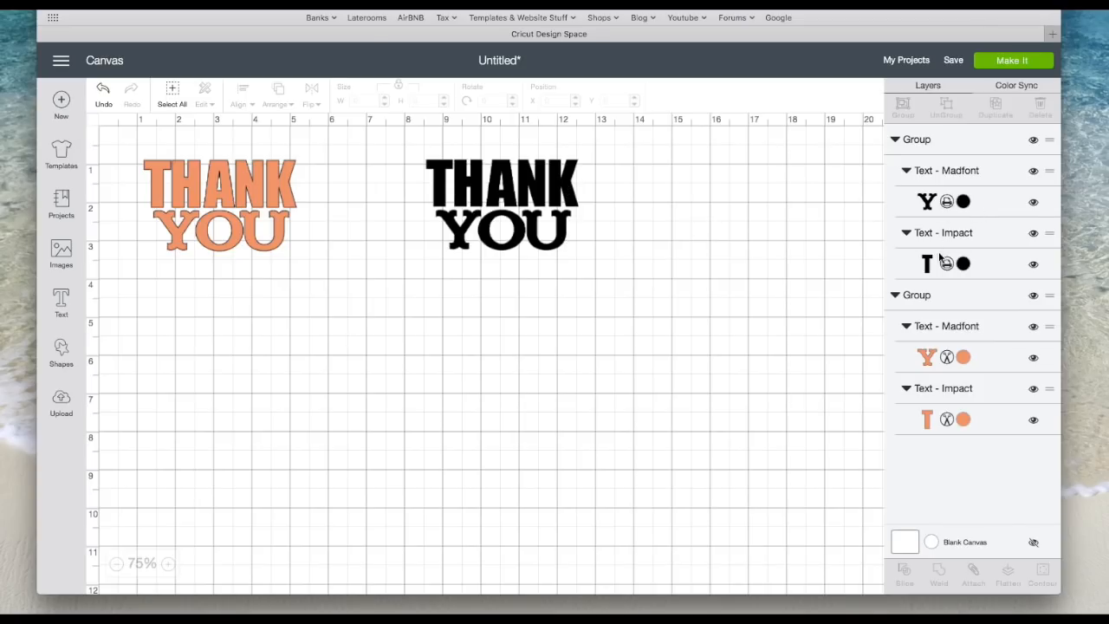
{"action": "left_click_drag", "start_coordinate": [393, 134], "coordinate": [623, 282]}
{"action": "left_click", "coordinate": [973, 572]}
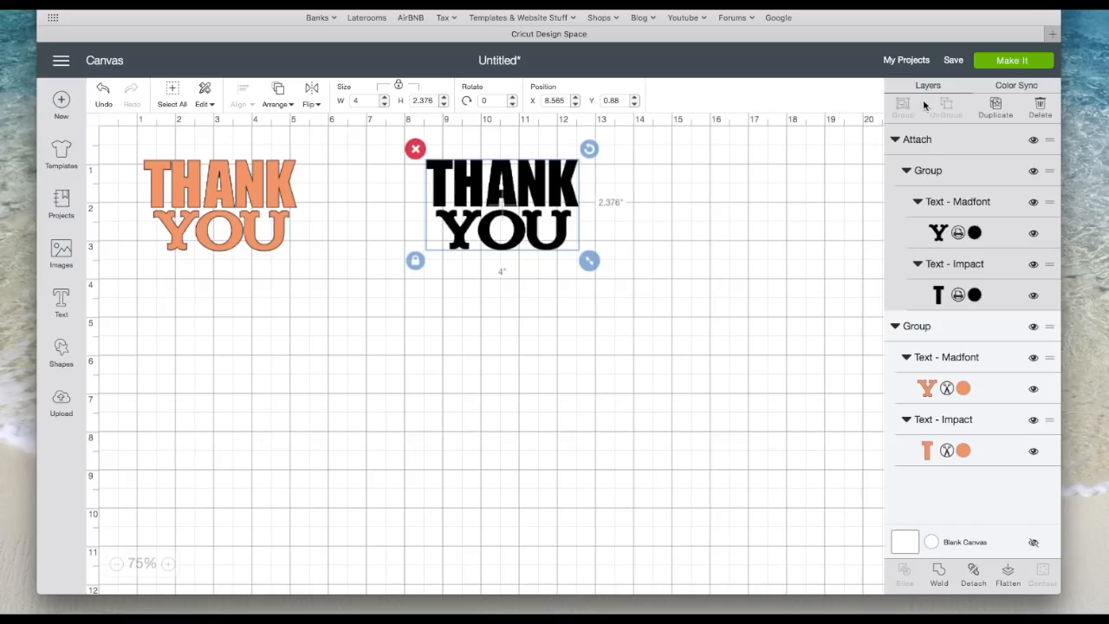
Step: Send the project to Make It, review both mats, and open the print setup for the black THANK YOU mat
{"action": "left_click", "coordinate": [1009, 65]}
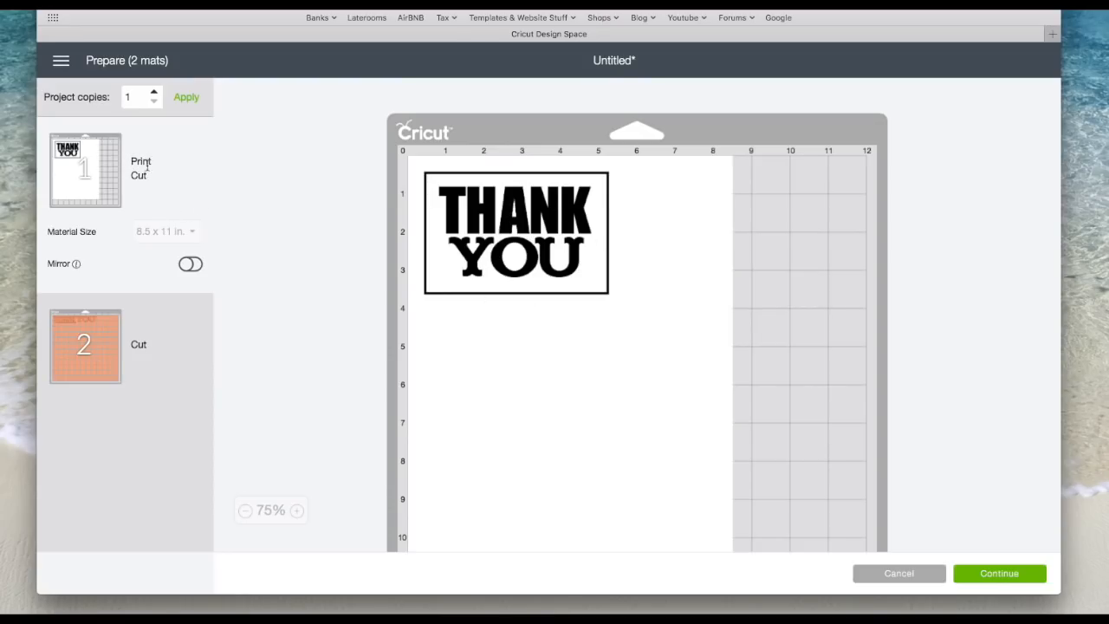
{"action": "left_click", "coordinate": [86, 342]}
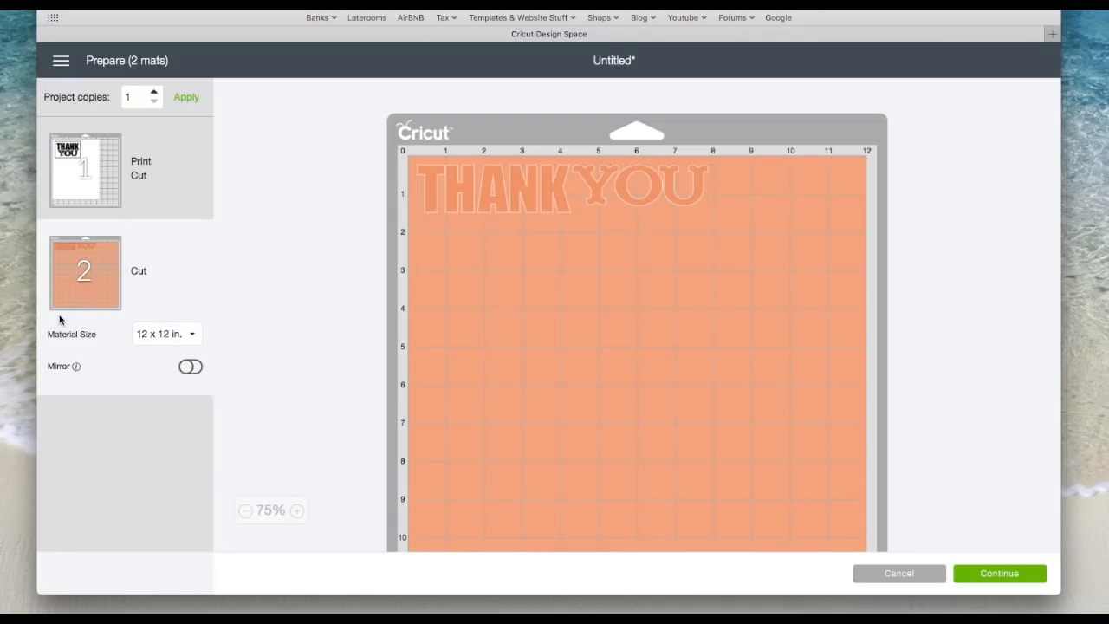
{"action": "left_click", "coordinate": [99, 165]}
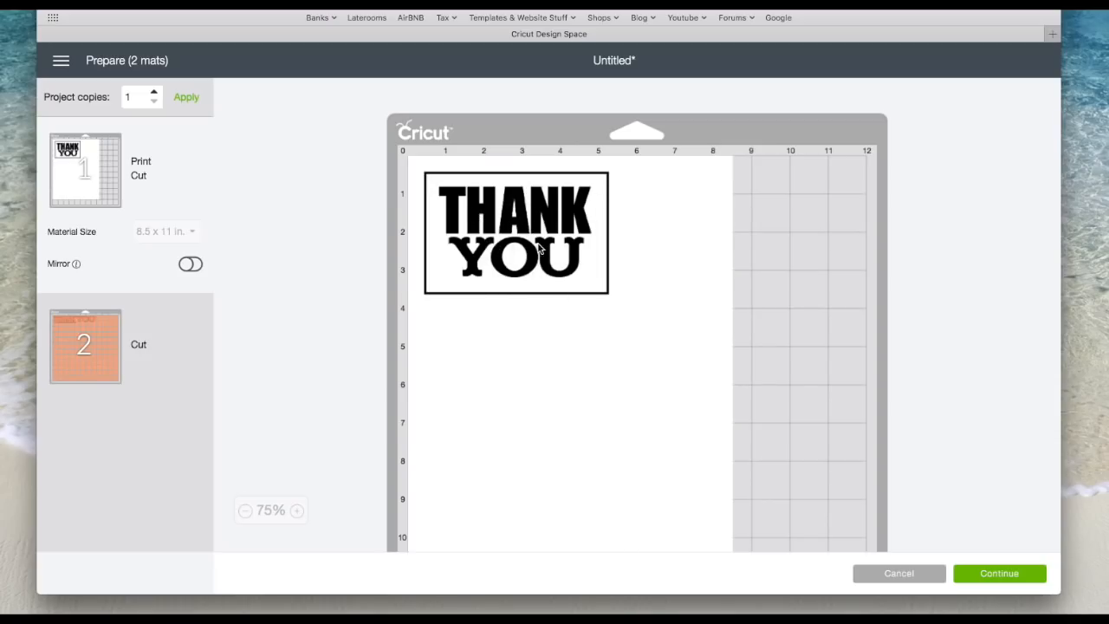
{"action": "left_click", "coordinate": [1012, 575]}
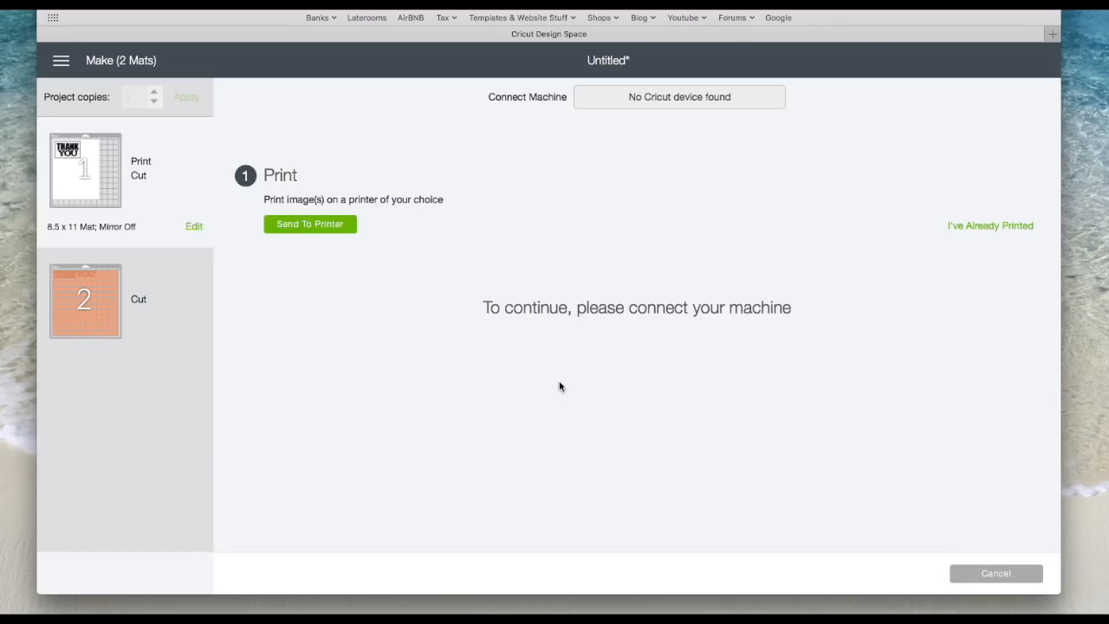
{"action": "left_click", "coordinate": [317, 227]}
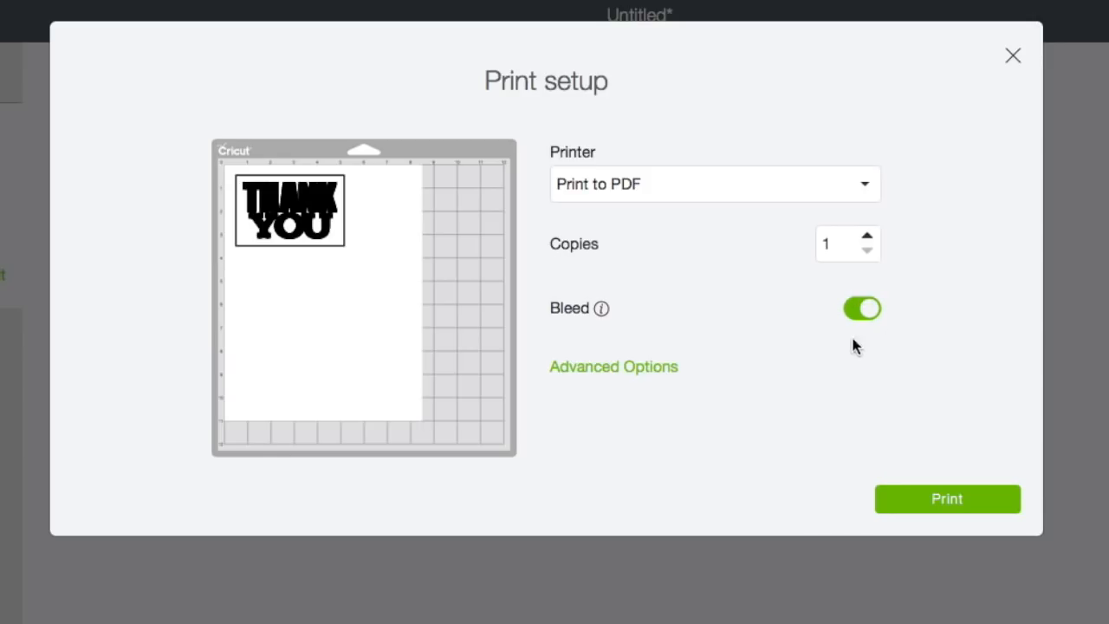
Step: Compare the THANK YOU print preview with Bleed off and on, leaving Bleed turned on
{"action": "left_click", "coordinate": [871, 309]}
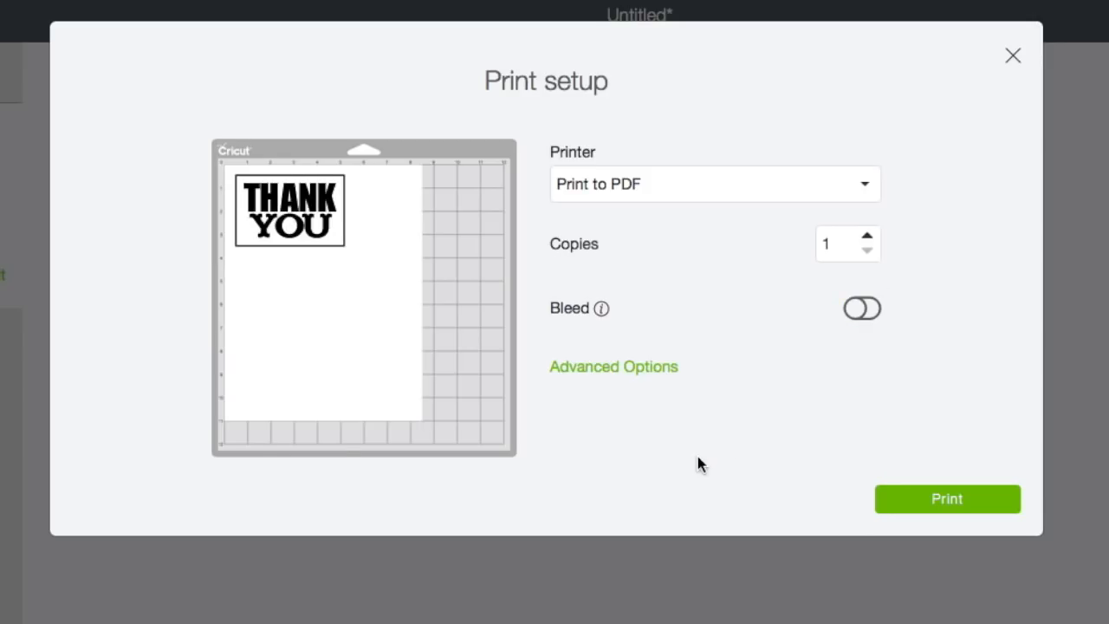
{"action": "left_click", "coordinate": [854, 309]}
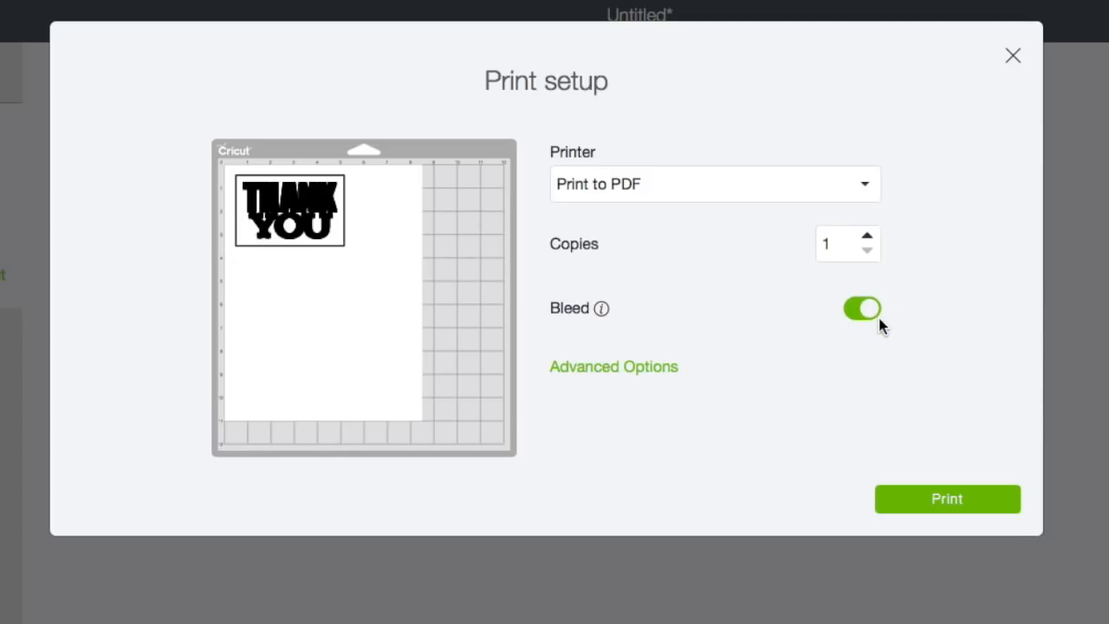
{"action": "left_click", "coordinate": [864, 310]}
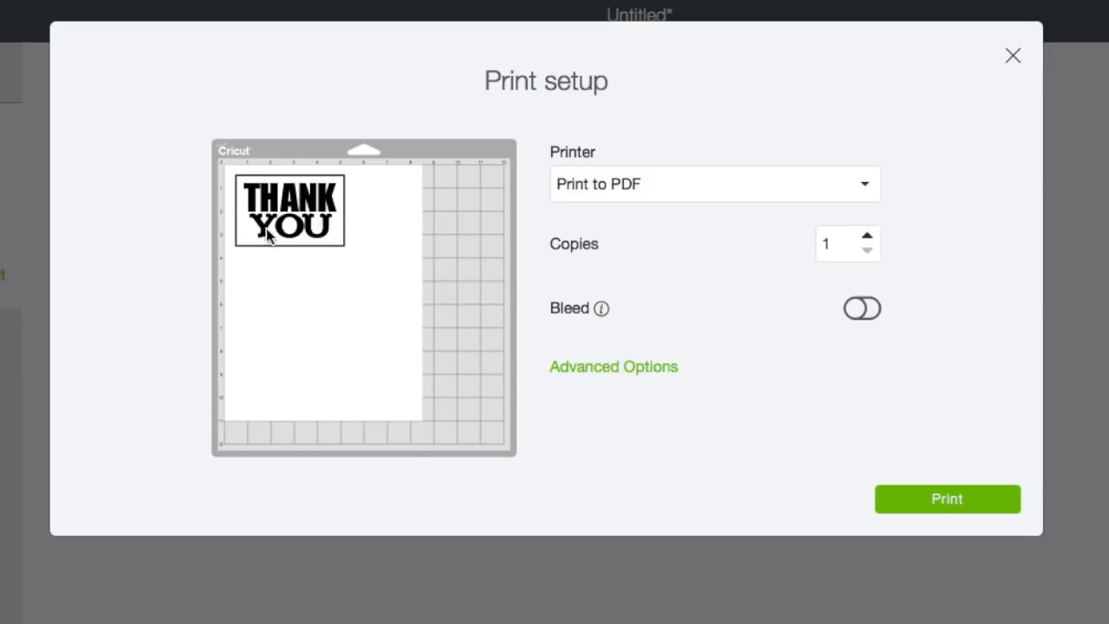
{"action": "left_click", "coordinate": [863, 312]}
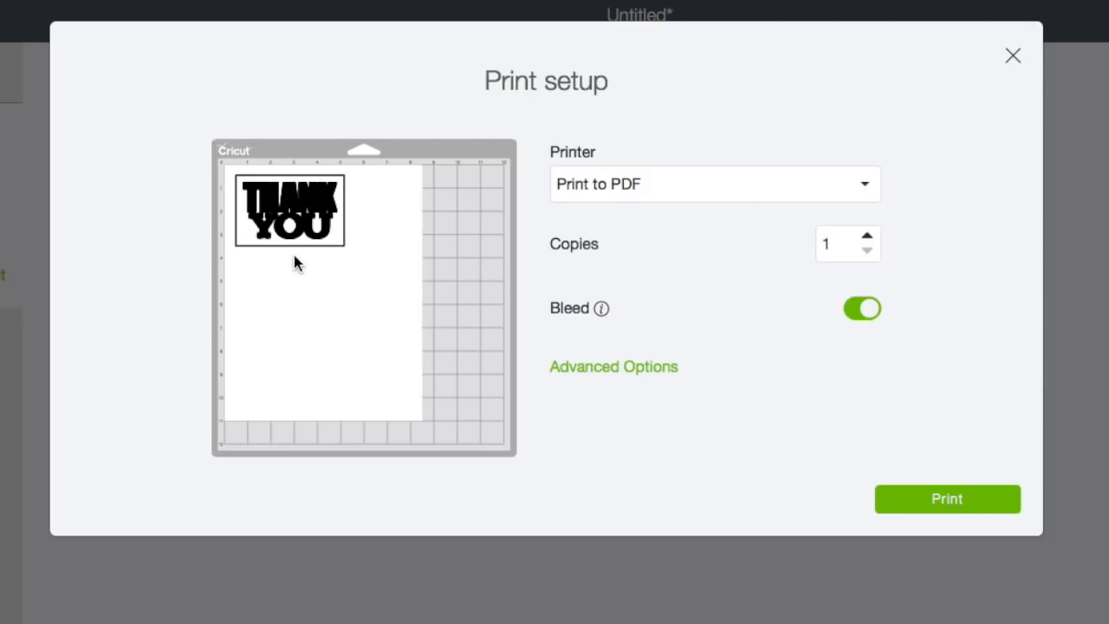
Step: Save the THANK YOU preview image to the Desktop as thankyou.png and shift its icon slightly beside the browser window
{"action": "right_click", "coordinate": [288, 227]}
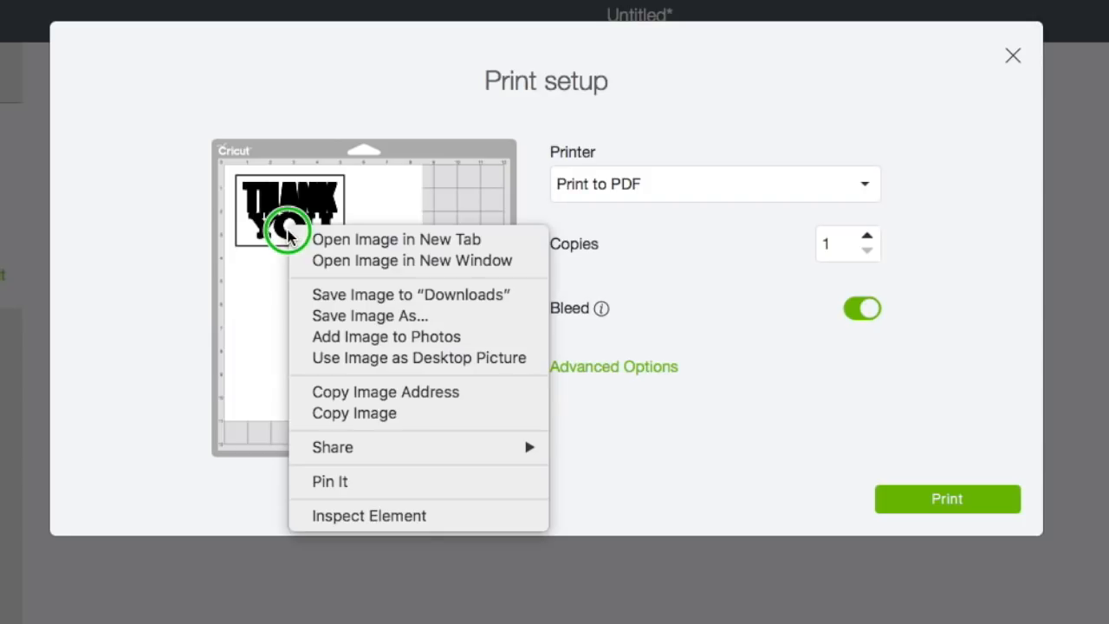
{"action": "left_click", "coordinate": [396, 316]}
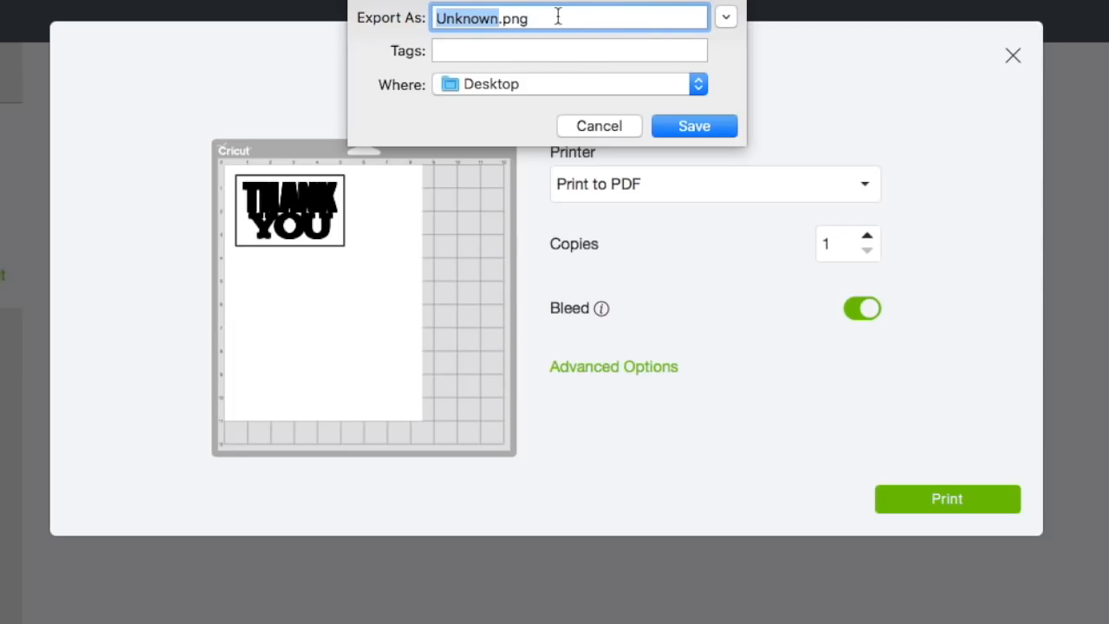
{"action": "left_click", "coordinate": [578, 17]}
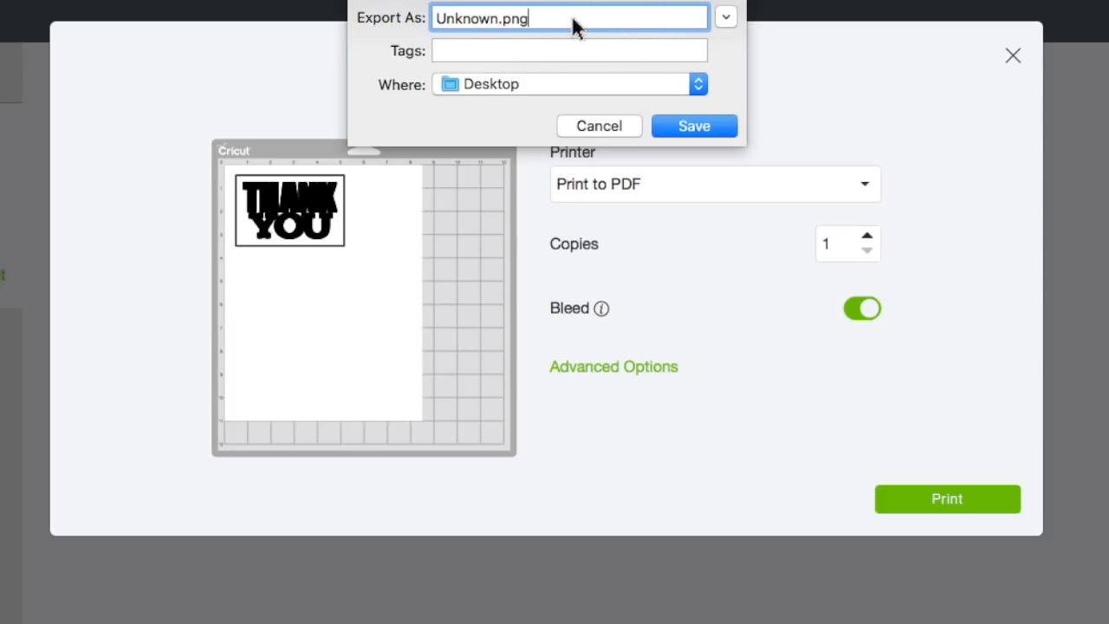
{"action": "left_click_drag", "start_coordinate": [573, 18], "coordinate": [396, 16]}
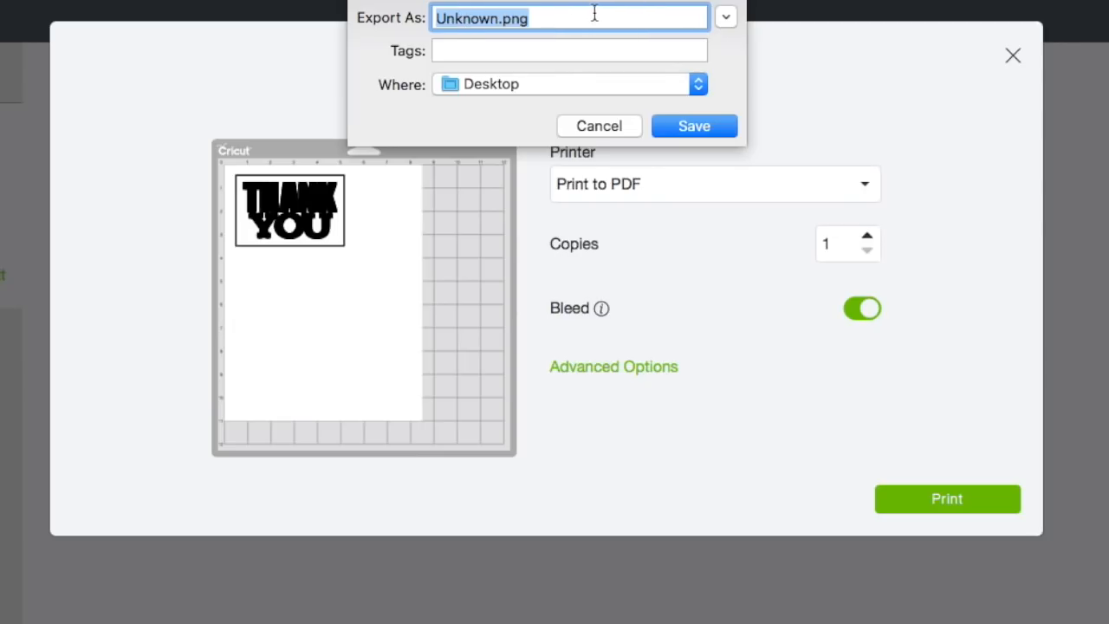
{"action": "type", "text": "thankyou"}
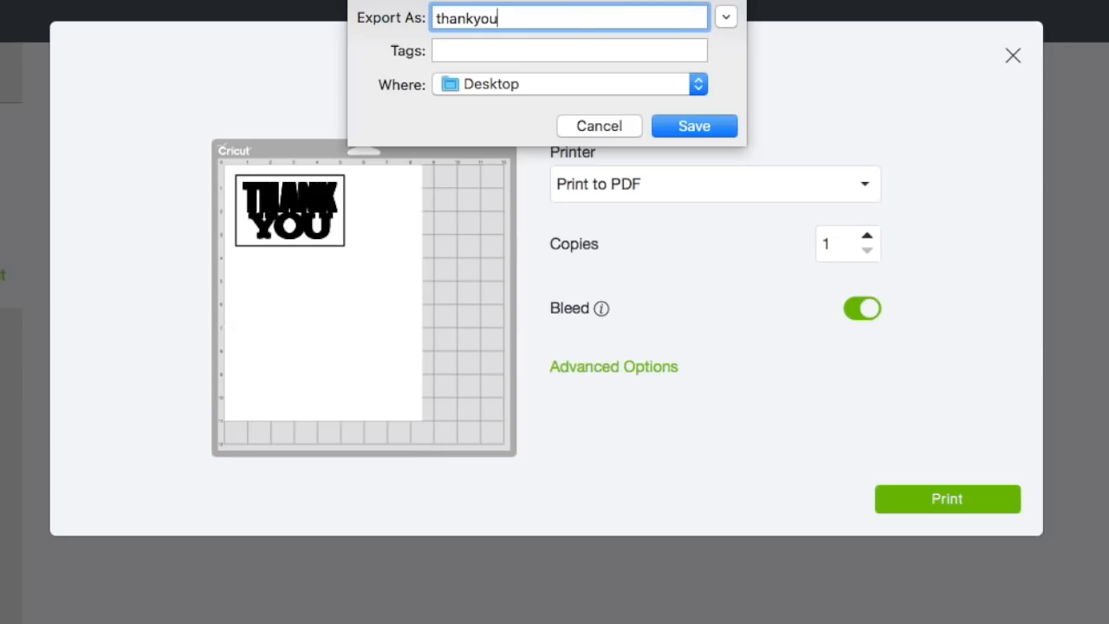
{"action": "type", "text": ".png"}
{"action": "left_click", "coordinate": [699, 126]}
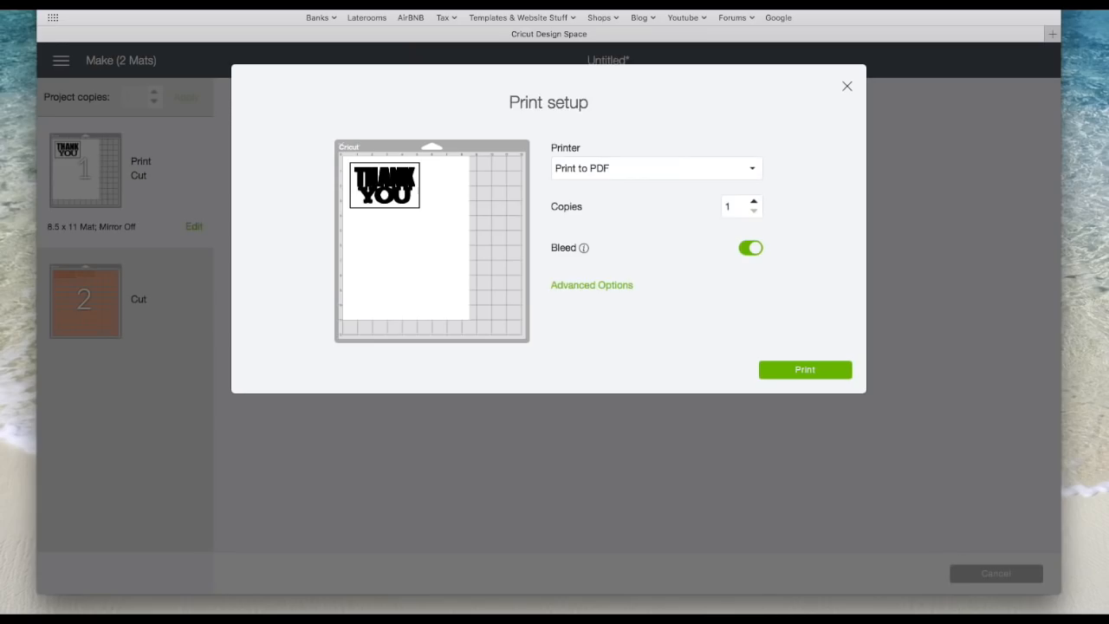
{"action": "left_click", "coordinate": [1082, 172]}
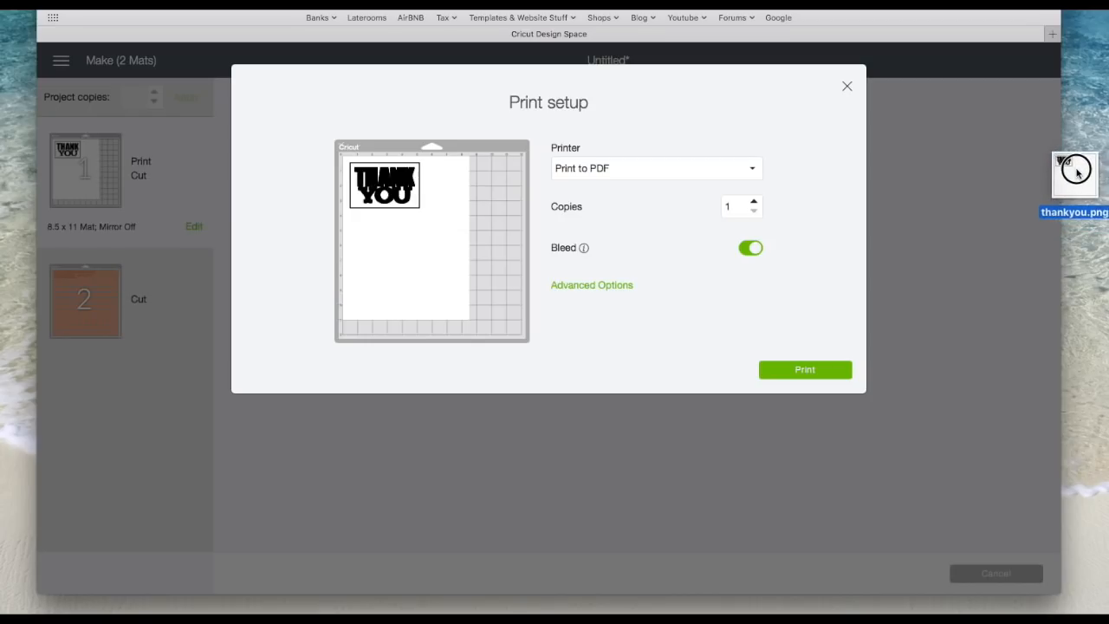
{"action": "left_click_drag", "start_coordinate": [1083, 170], "coordinate": [1090, 180]}
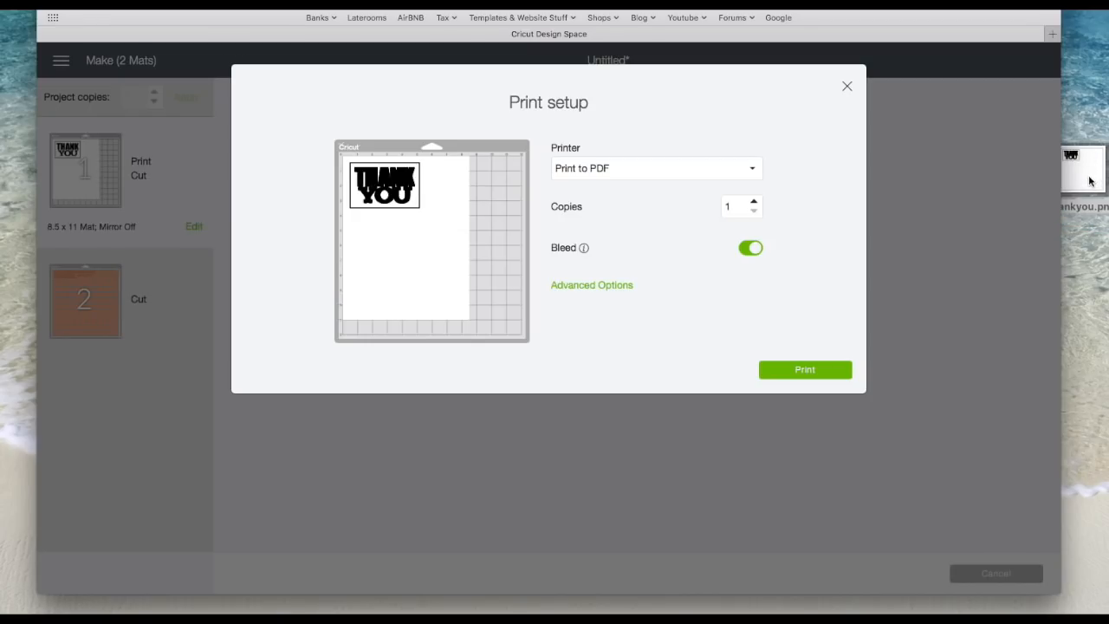
Step: Close the print setup and cancel the make process to return to the canvas
{"action": "left_click", "coordinate": [847, 89]}
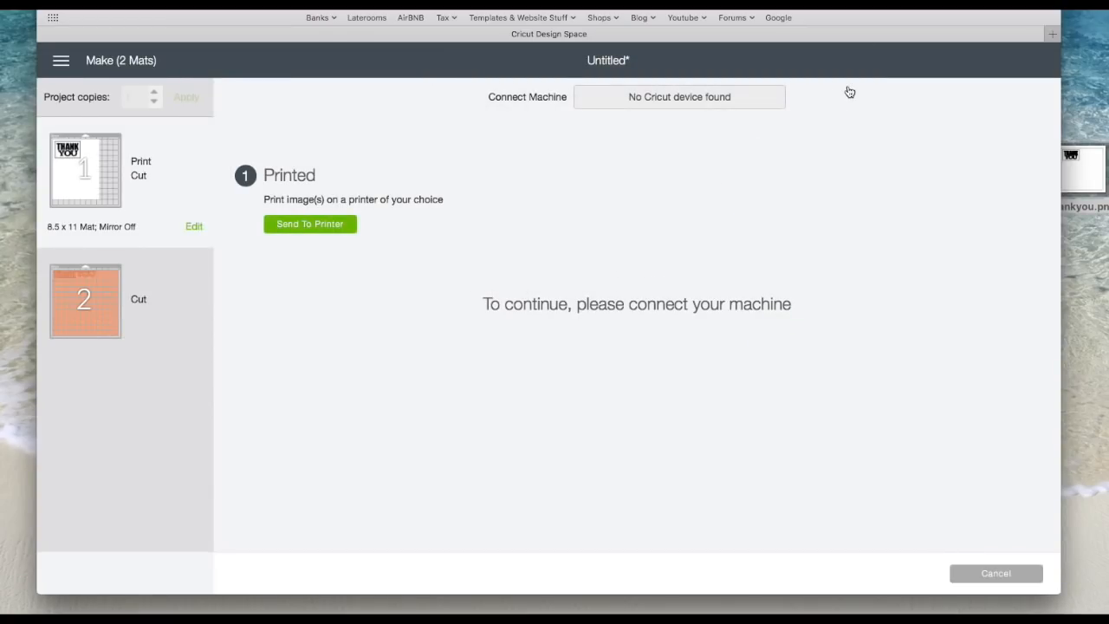
{"action": "left_click", "coordinate": [993, 575]}
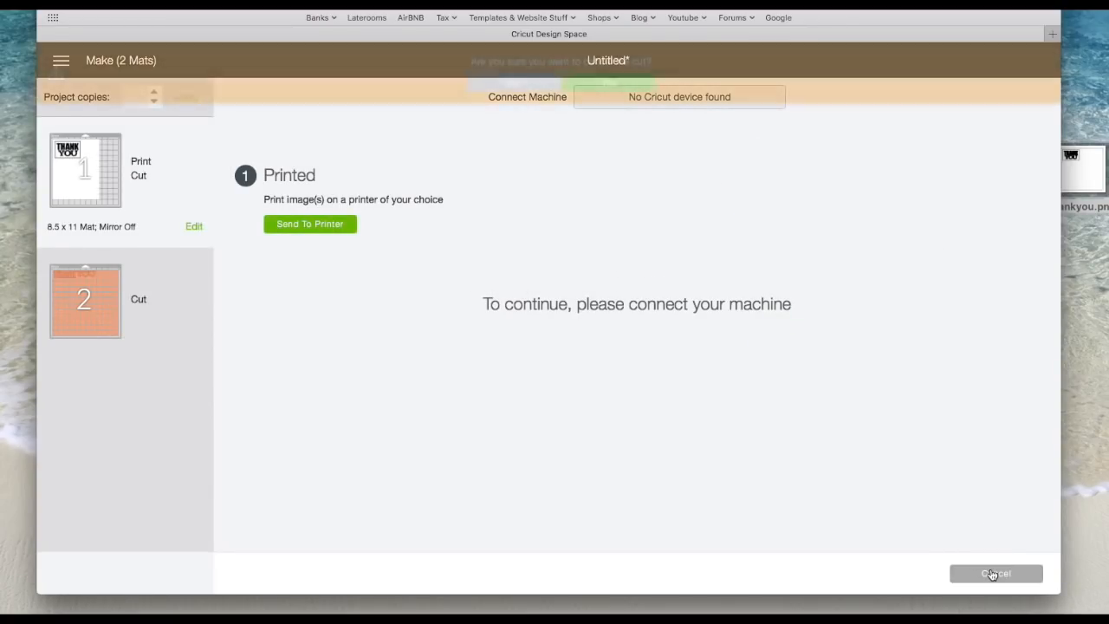
{"action": "left_click", "coordinate": [609, 83]}
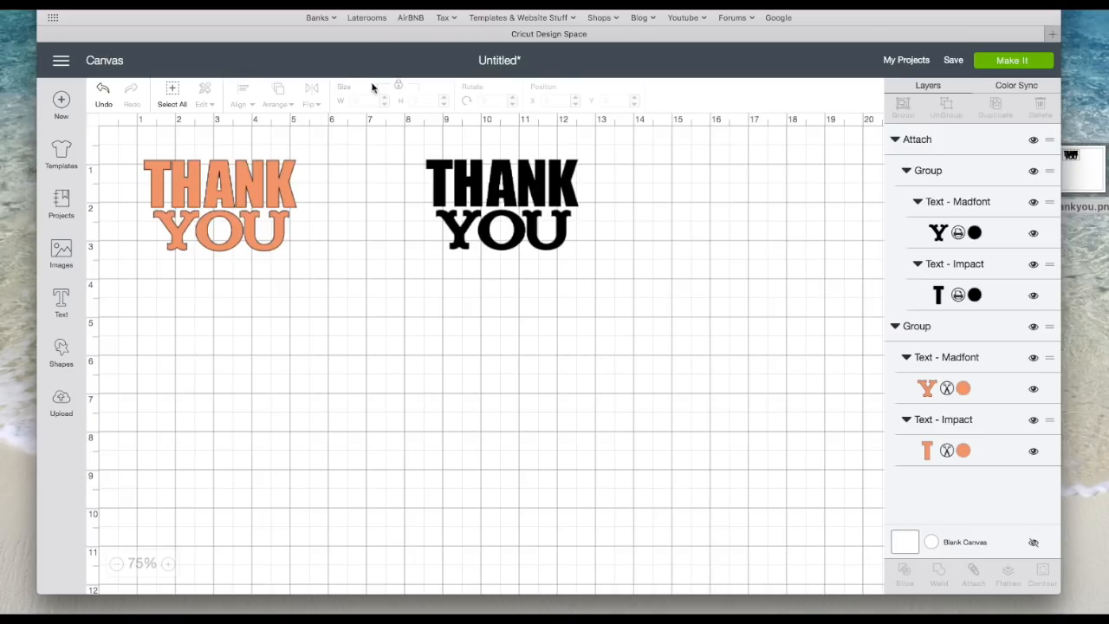
Step: Upload thankyou.png from the Desktop as a Simple image and continue to the Select & erase stage
{"action": "left_click", "coordinate": [62, 399]}
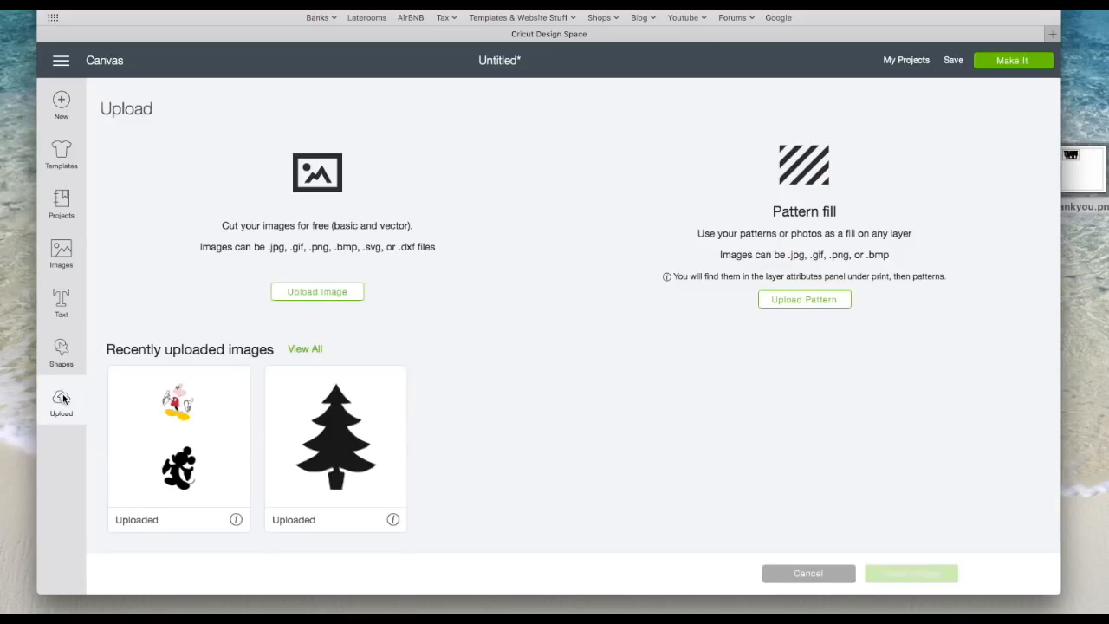
{"action": "left_click", "coordinate": [329, 294]}
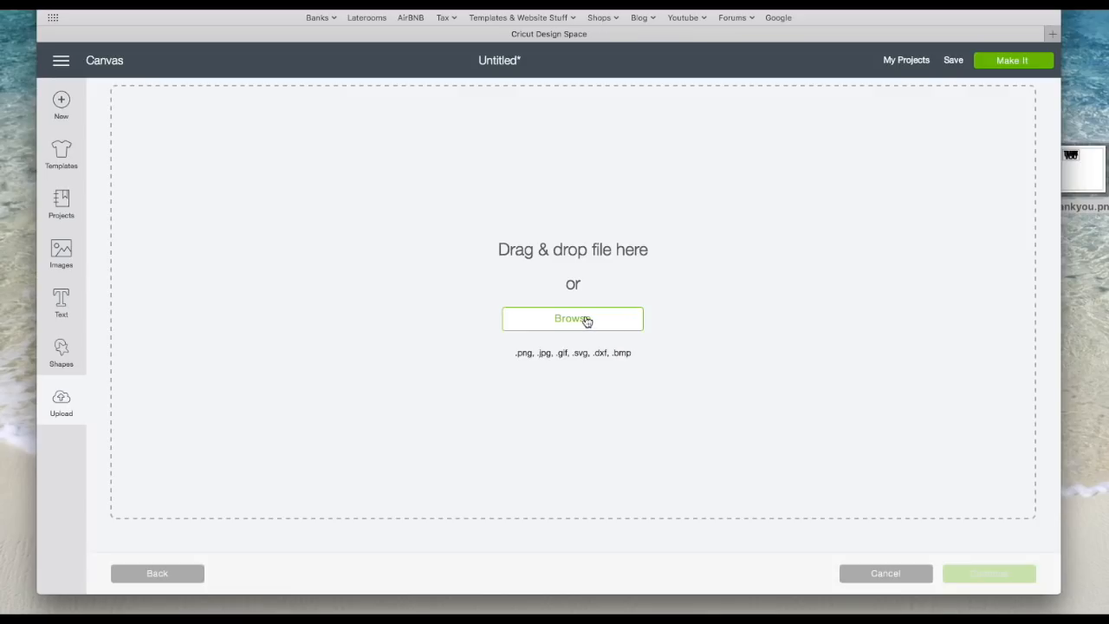
{"action": "left_click_drag", "start_coordinate": [1072, 161], "coordinate": [560, 247]}
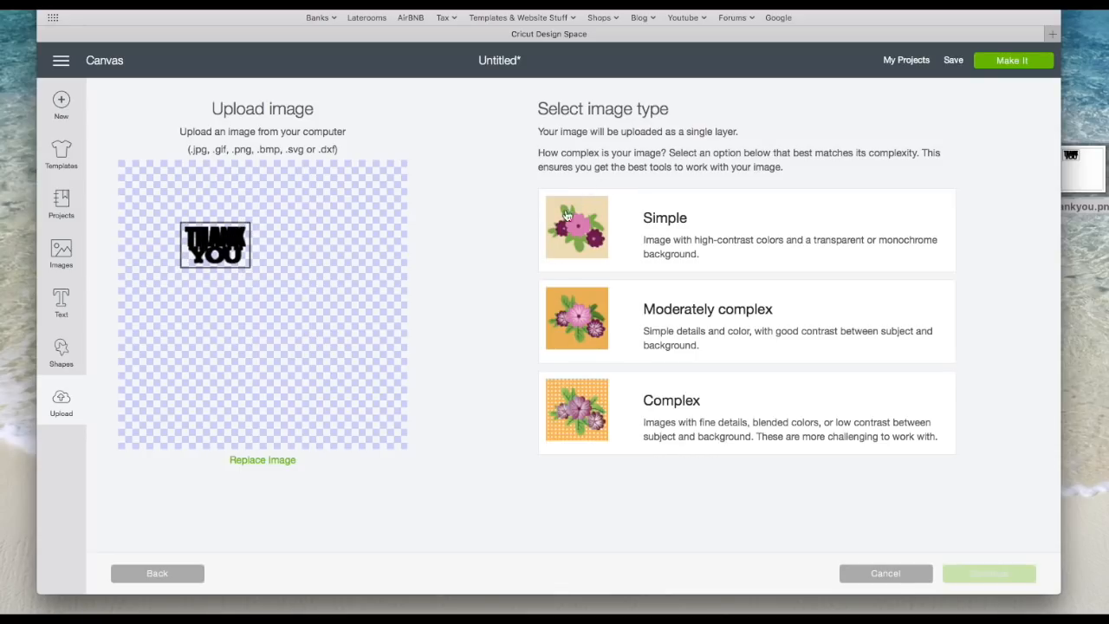
{"action": "left_click", "coordinate": [594, 221]}
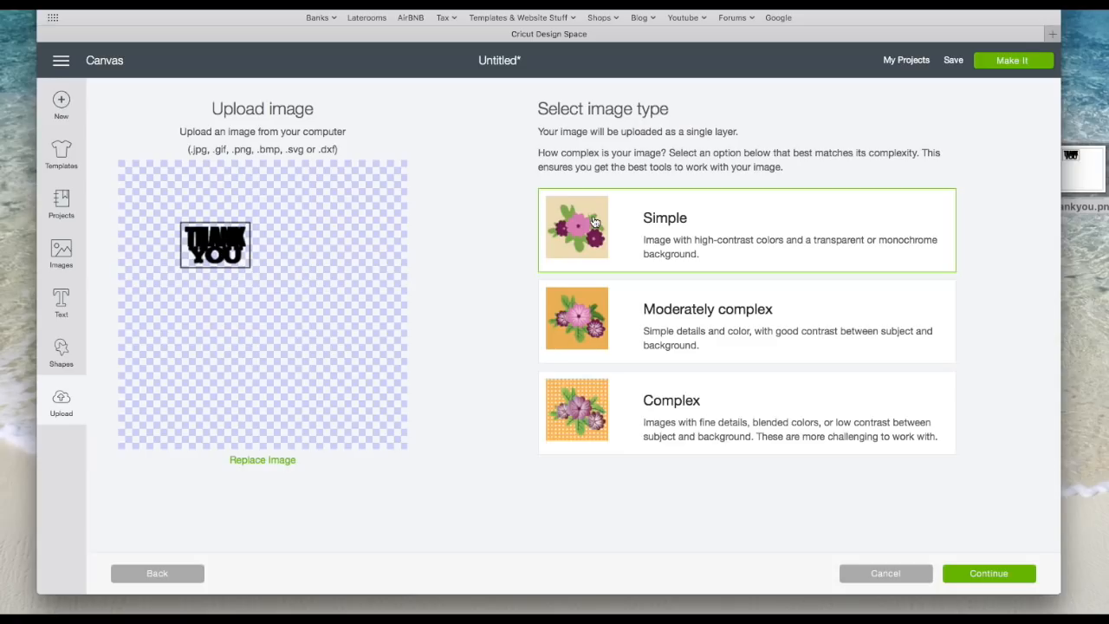
{"action": "left_click", "coordinate": [998, 574]}
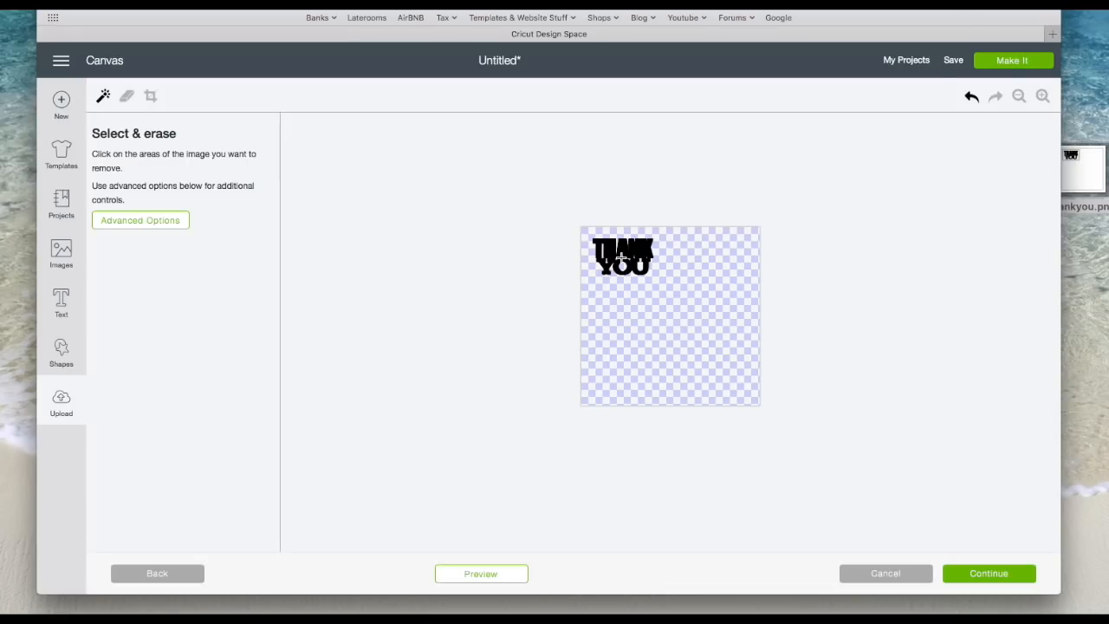
Step: Save the uploaded thankyou picture as a cut image, insert it on the canvas and move it below the orange lettering
{"action": "left_click", "coordinate": [993, 574]}
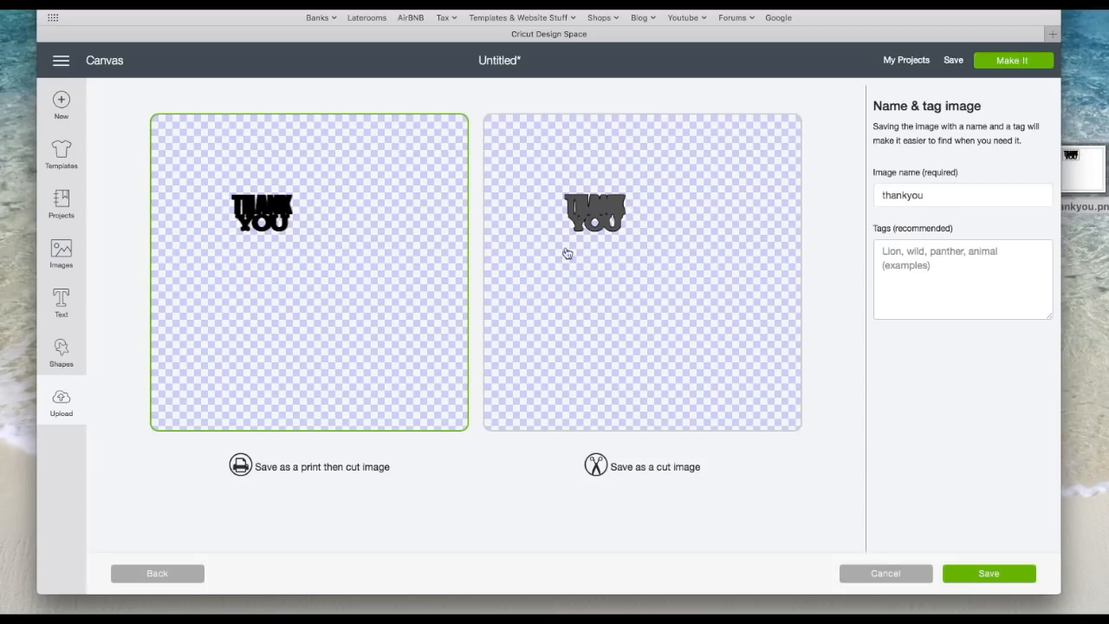
{"action": "left_click", "coordinate": [608, 223]}
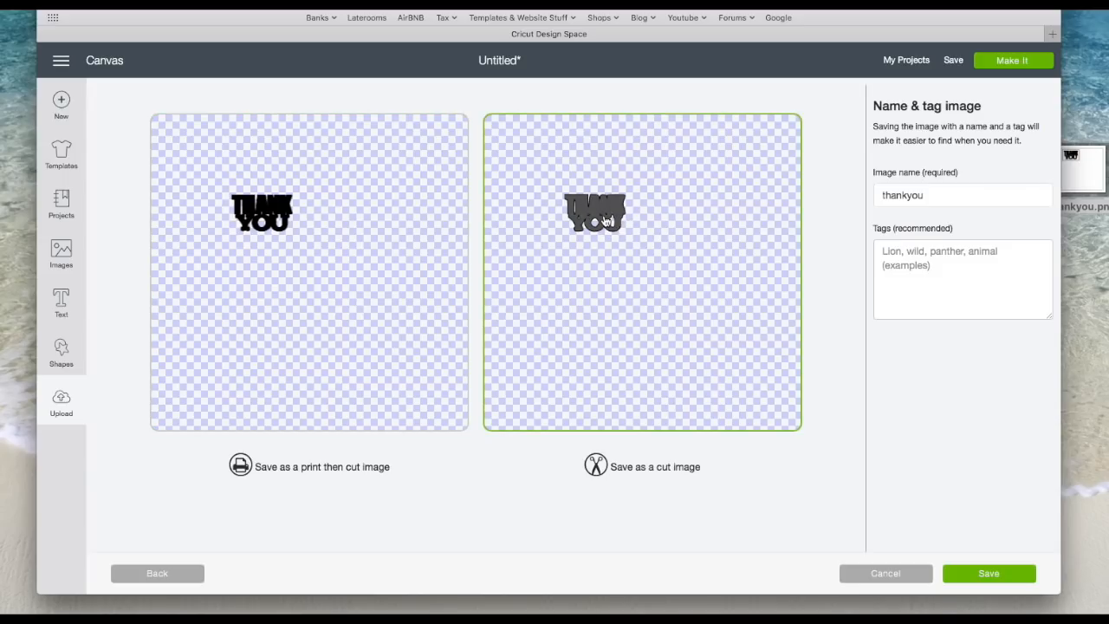
{"action": "left_click", "coordinate": [995, 576]}
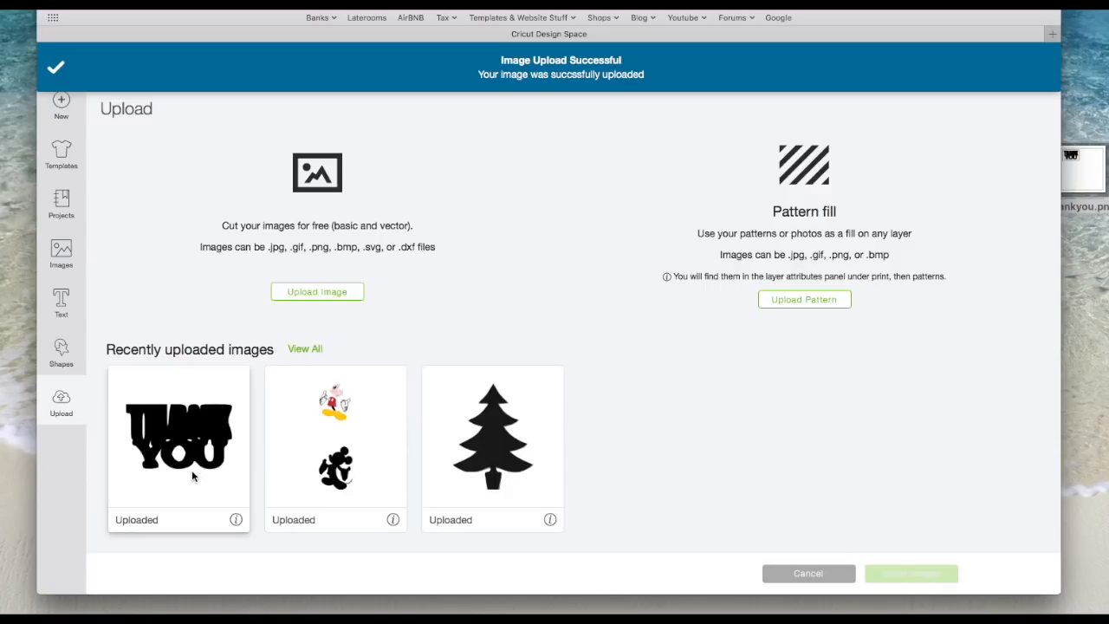
{"action": "left_click", "coordinate": [176, 448]}
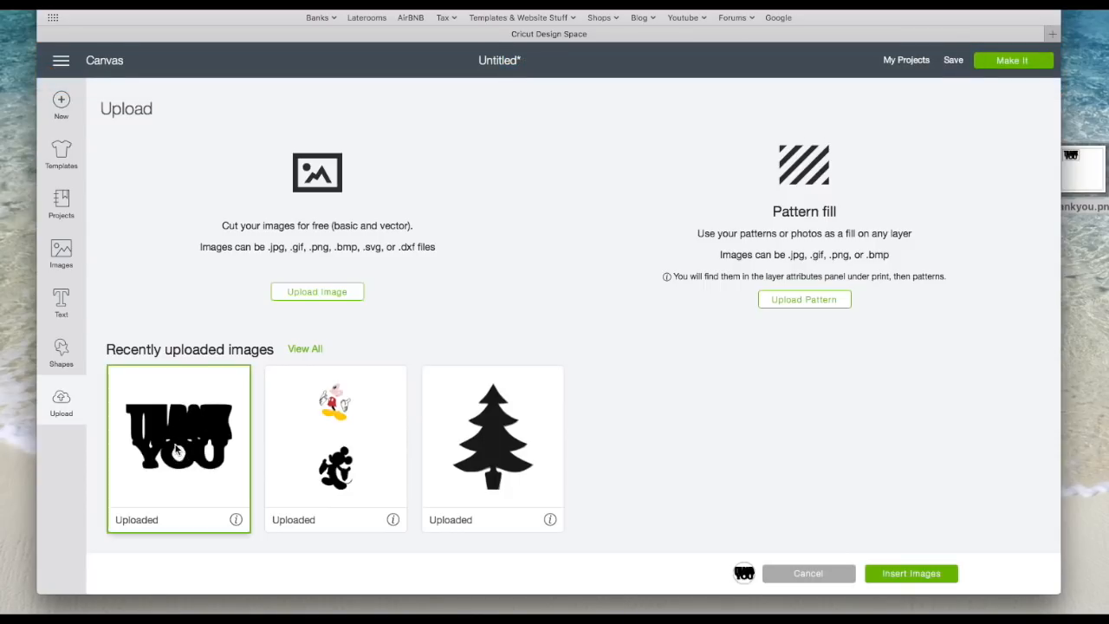
{"action": "left_click", "coordinate": [921, 575]}
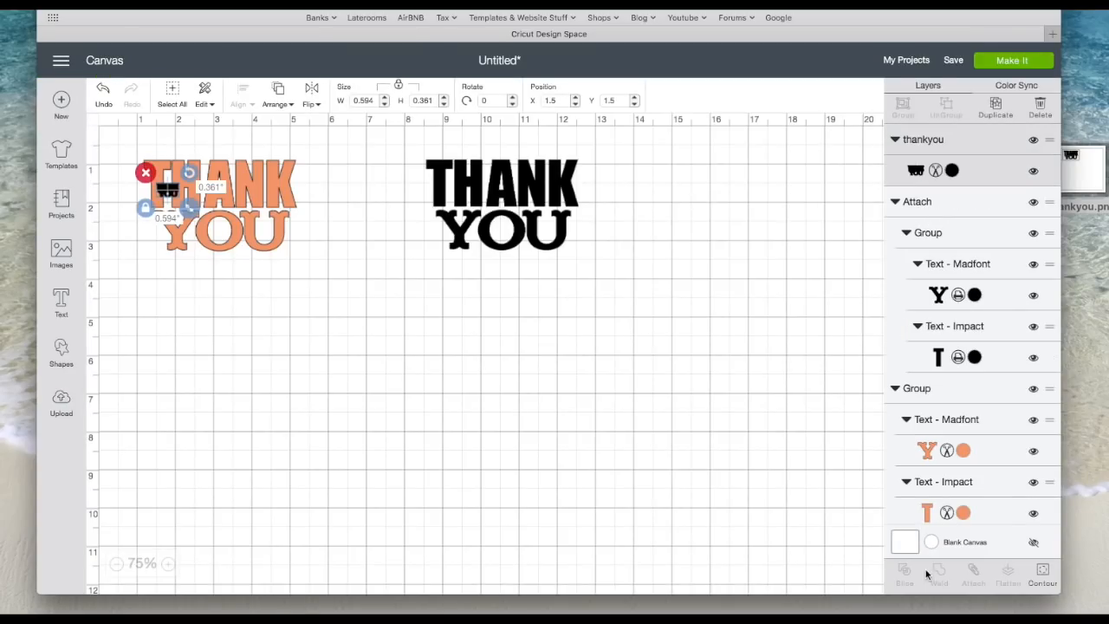
{"action": "left_click_drag", "start_coordinate": [181, 192], "coordinate": [329, 418]}
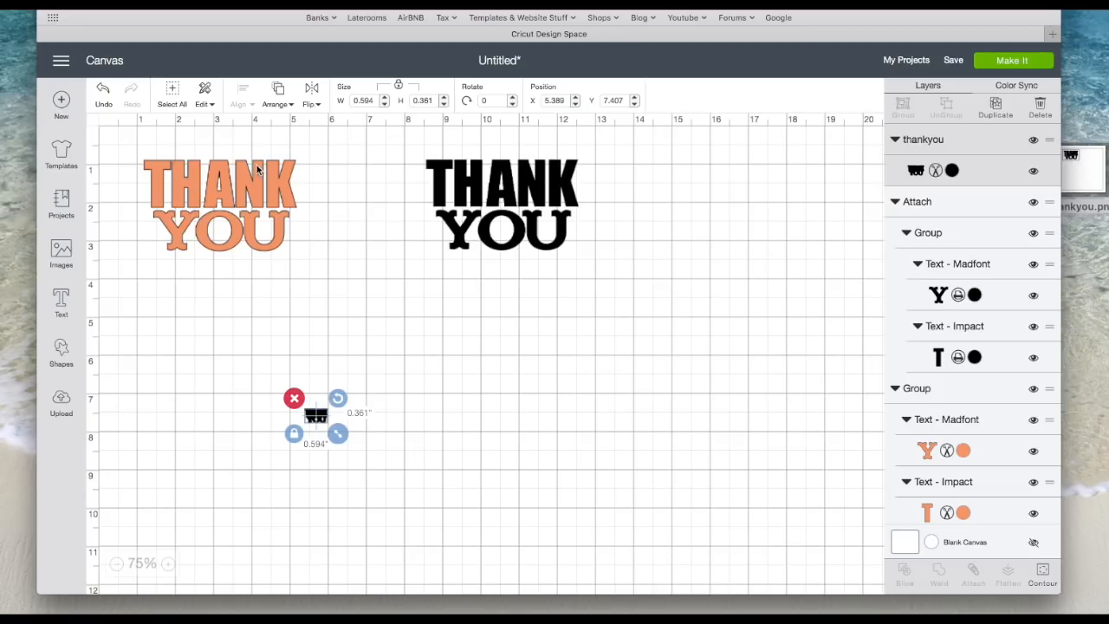
Step: Check the size of the orange THANK YOU group and delete its black attached duplicate
{"action": "left_click", "coordinate": [280, 196]}
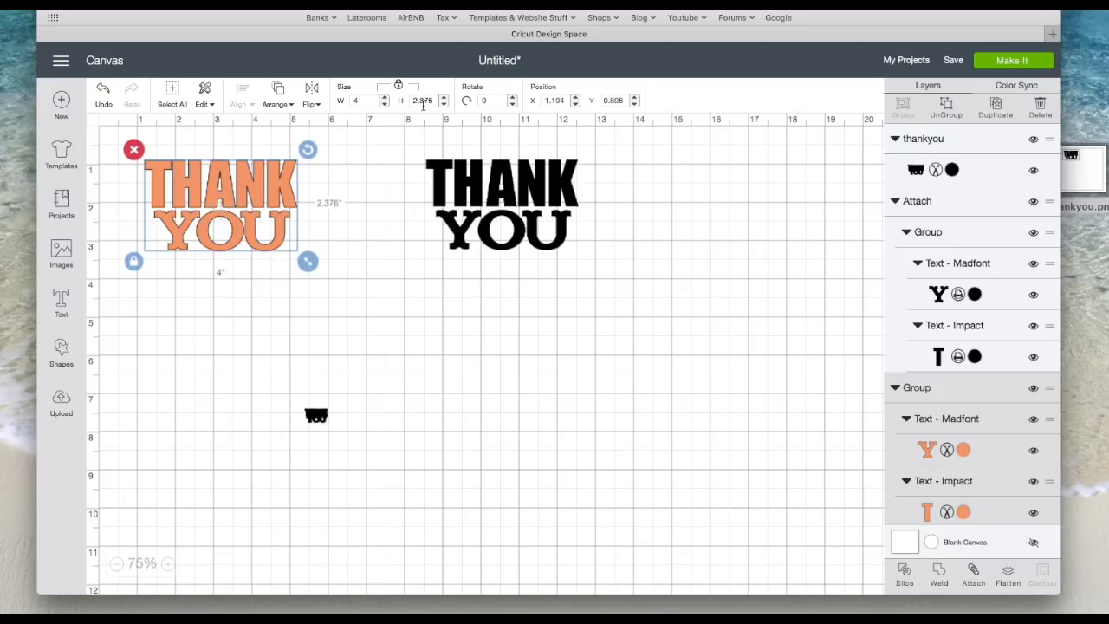
{"action": "left_click", "coordinate": [527, 178]}
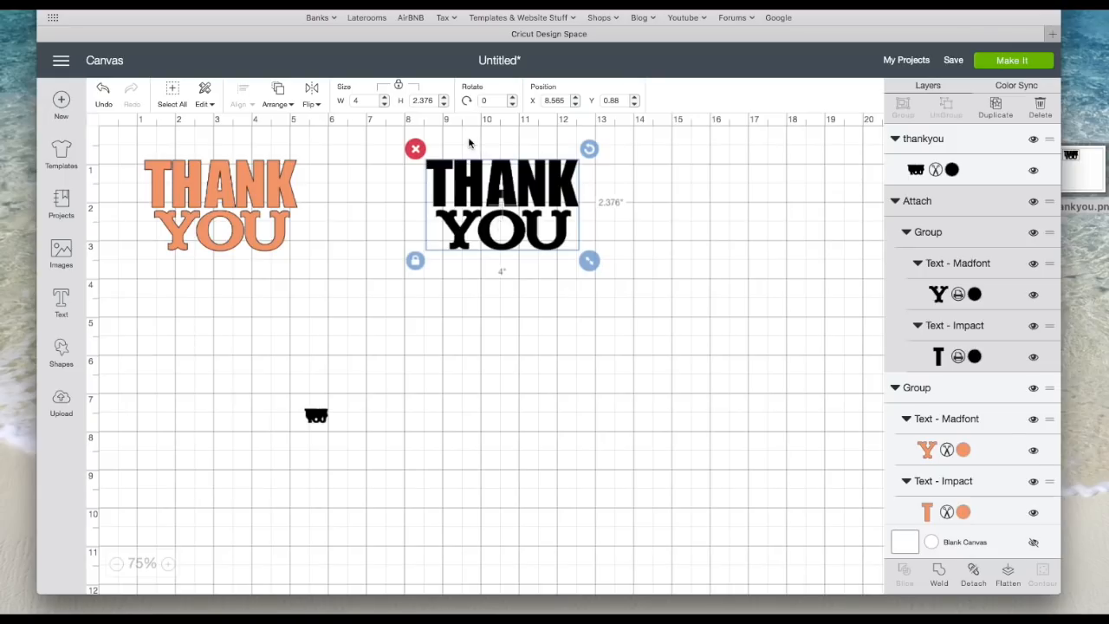
{"action": "left_click", "coordinate": [416, 150]}
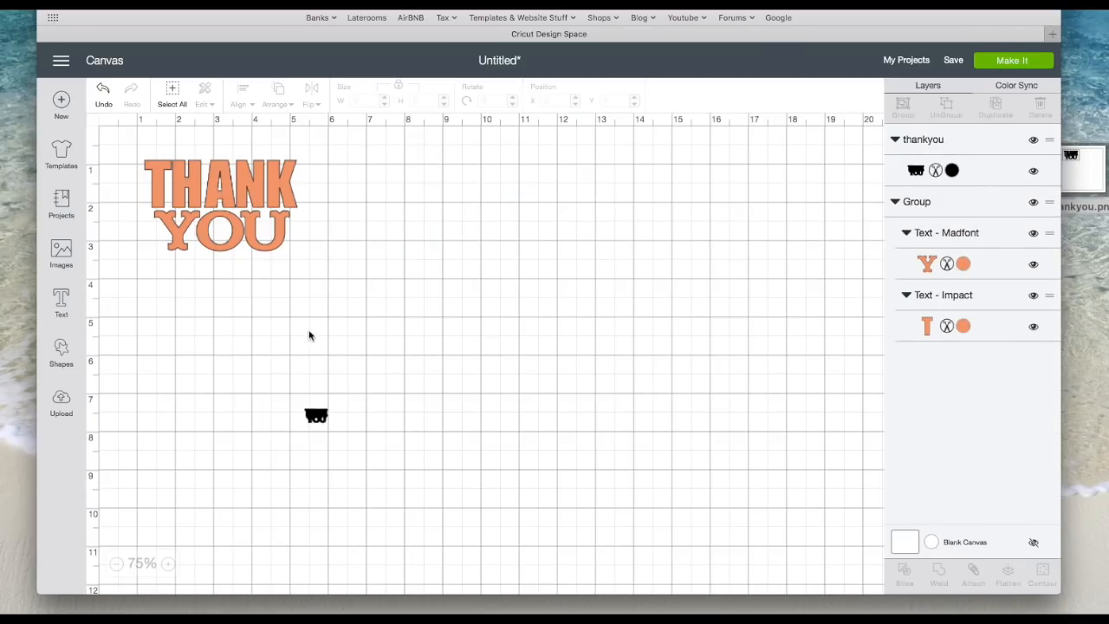
Step: Set the width of the uploaded thankyou image to 4.25 inches and place it beside the orange lettering
{"action": "left_click", "coordinate": [317, 415]}
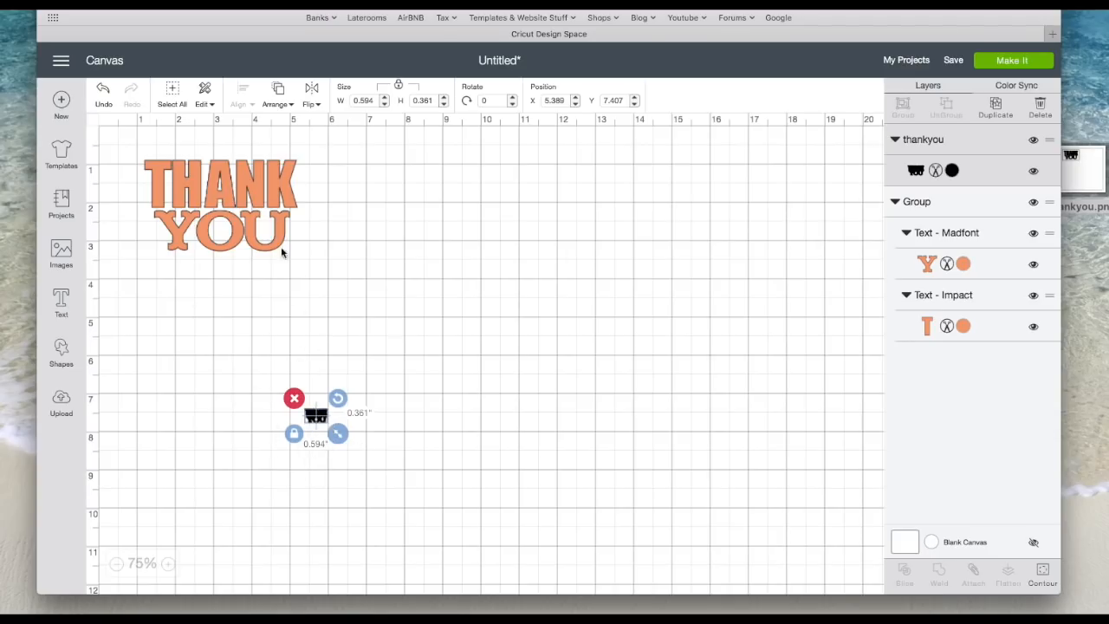
{"action": "left_click", "coordinate": [251, 200]}
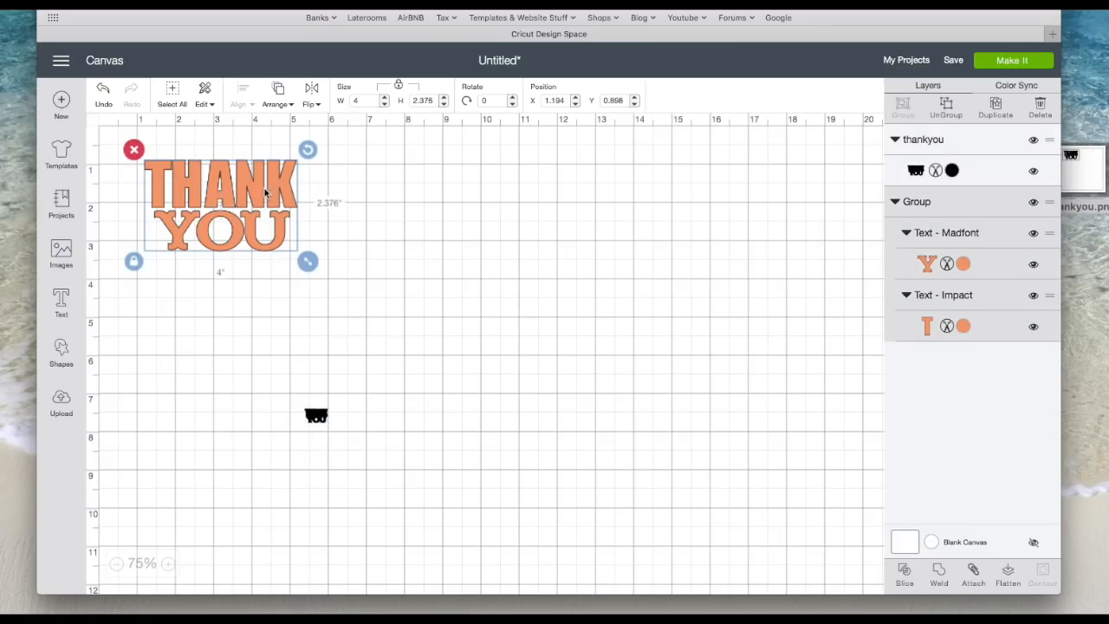
{"action": "left_click", "coordinate": [317, 416]}
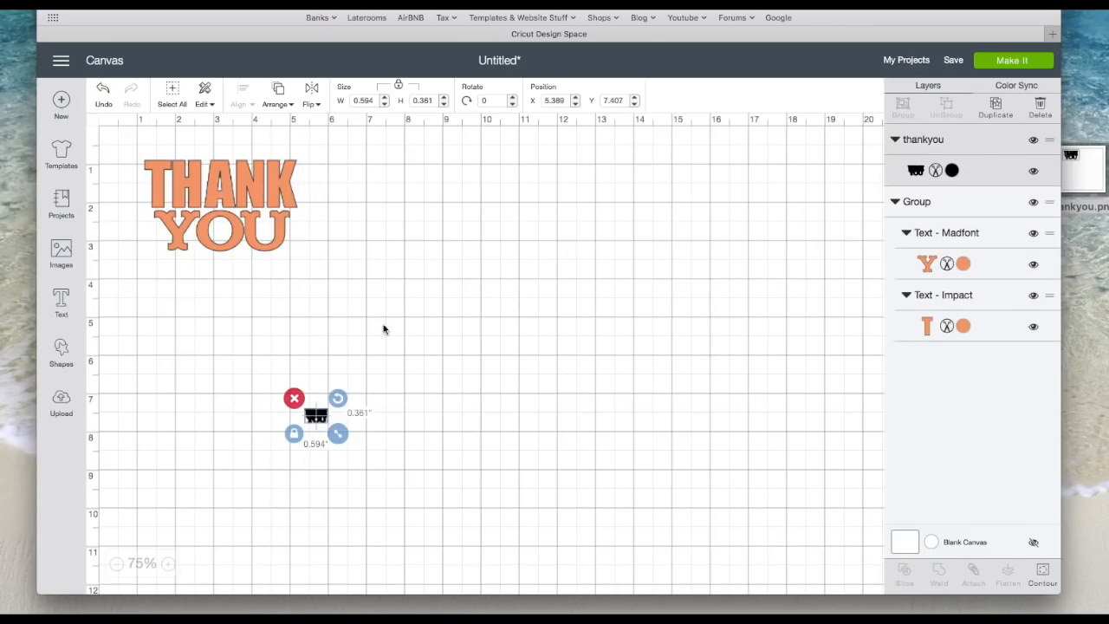
{"action": "left_click", "coordinate": [377, 100]}
{"action": "type", "text": "4"}
{"action": "key", "text": "Return"}
{"action": "left_click_drag", "start_coordinate": [444, 437], "coordinate": [499, 221]}
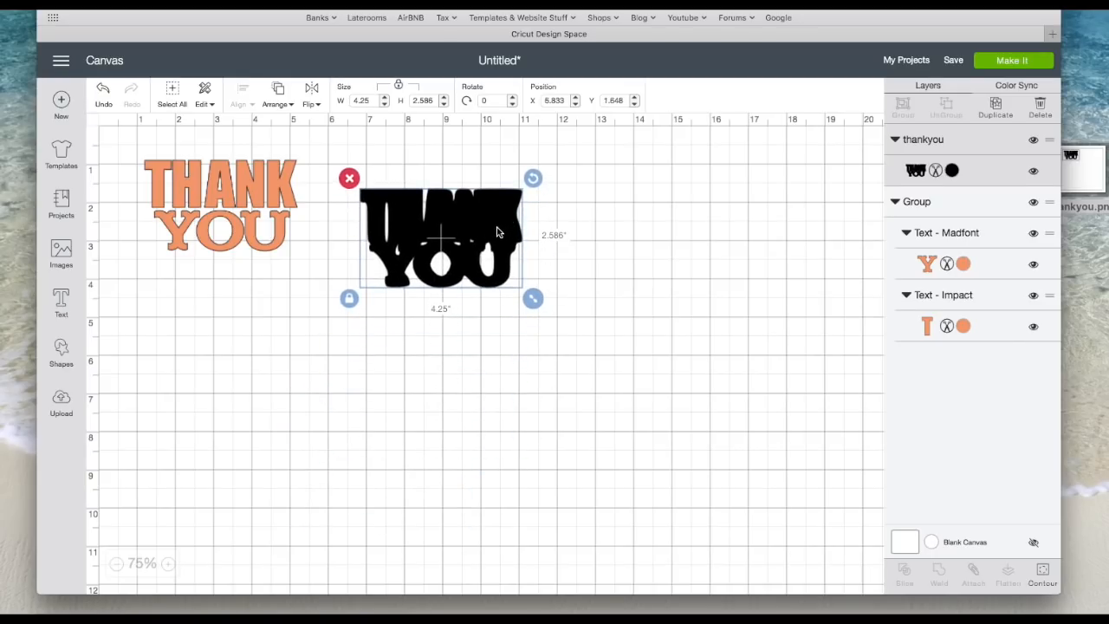
Step: Bring the orange THANK YOU group to the front and move it and the black offset apart on the canvas
{"action": "left_click", "coordinate": [279, 174]}
{"action": "left_click_drag", "start_coordinate": [278, 173], "coordinate": [396, 240]}
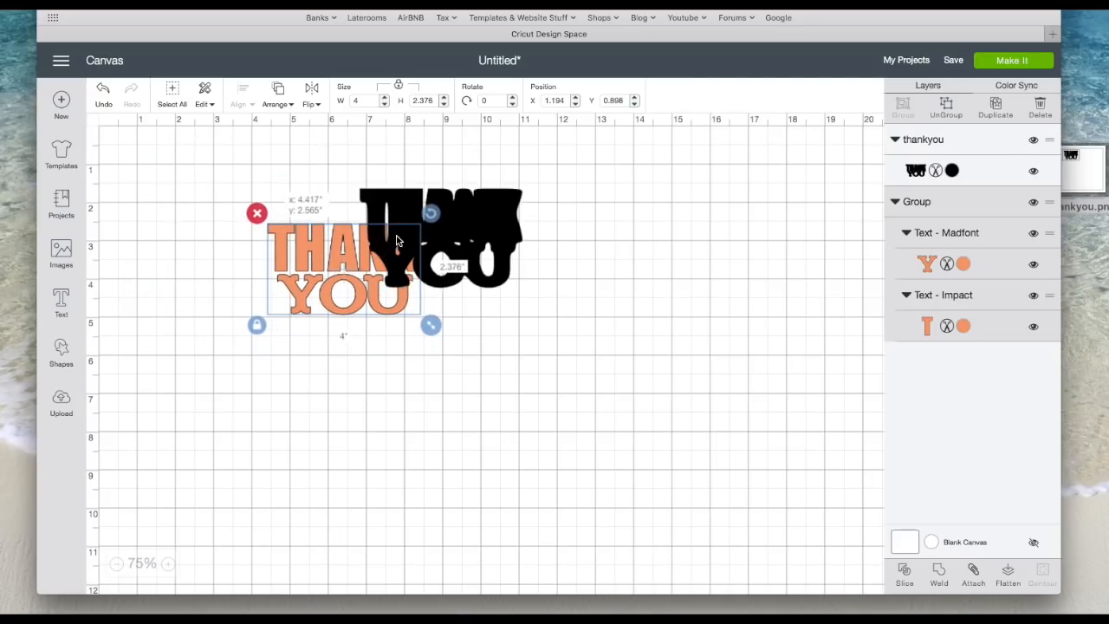
{"action": "right_click", "coordinate": [305, 252]}
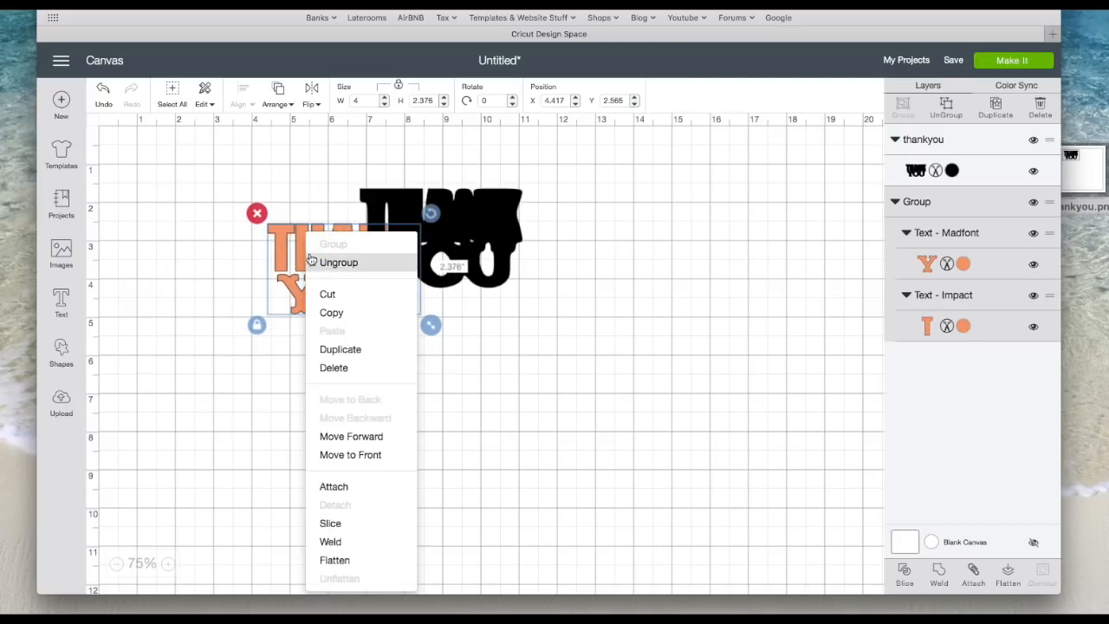
{"action": "left_click", "coordinate": [361, 458]}
{"action": "left_click_drag", "start_coordinate": [375, 252], "coordinate": [260, 276]}
{"action": "left_click_drag", "start_coordinate": [484, 225], "coordinate": [547, 374]}
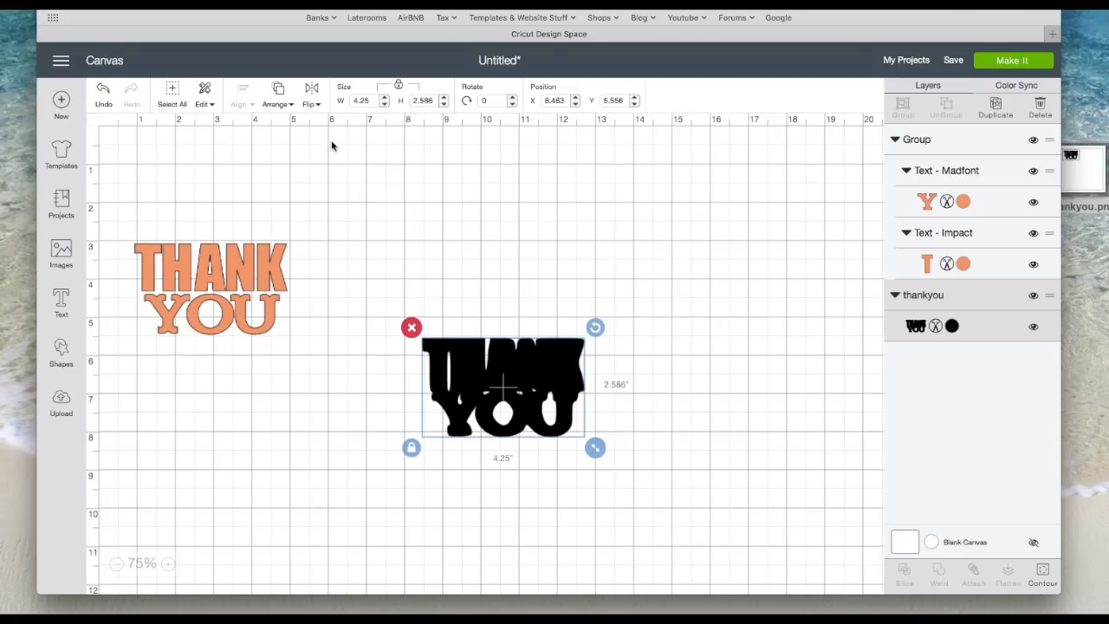
Step: Add a square, move it below the black offset image and colour it red
{"action": "left_click", "coordinate": [63, 353]}
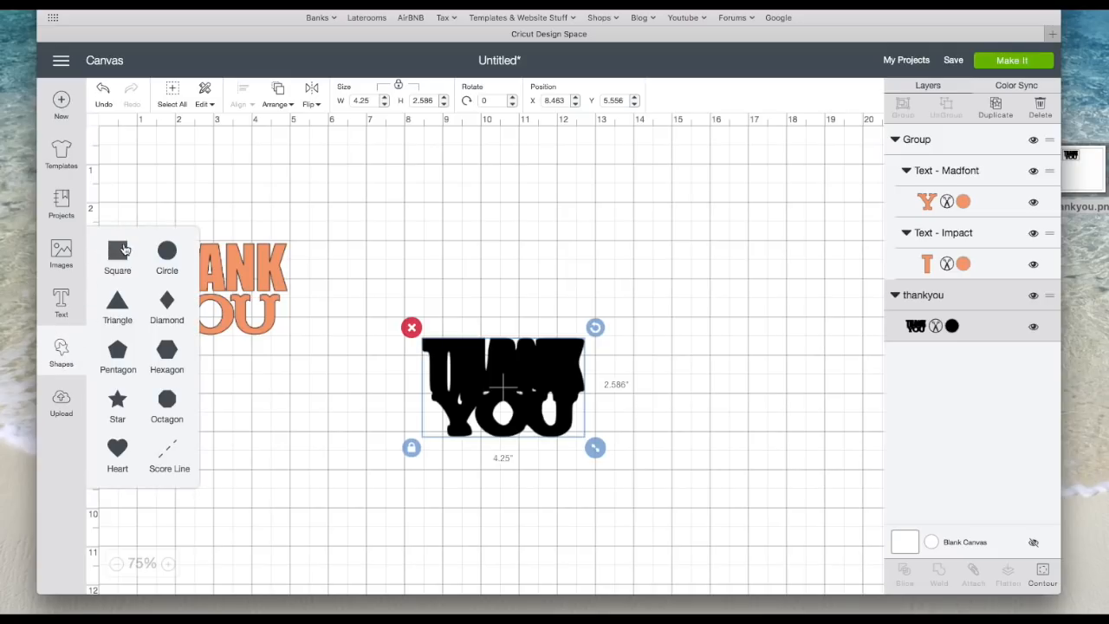
{"action": "left_click", "coordinate": [121, 250]}
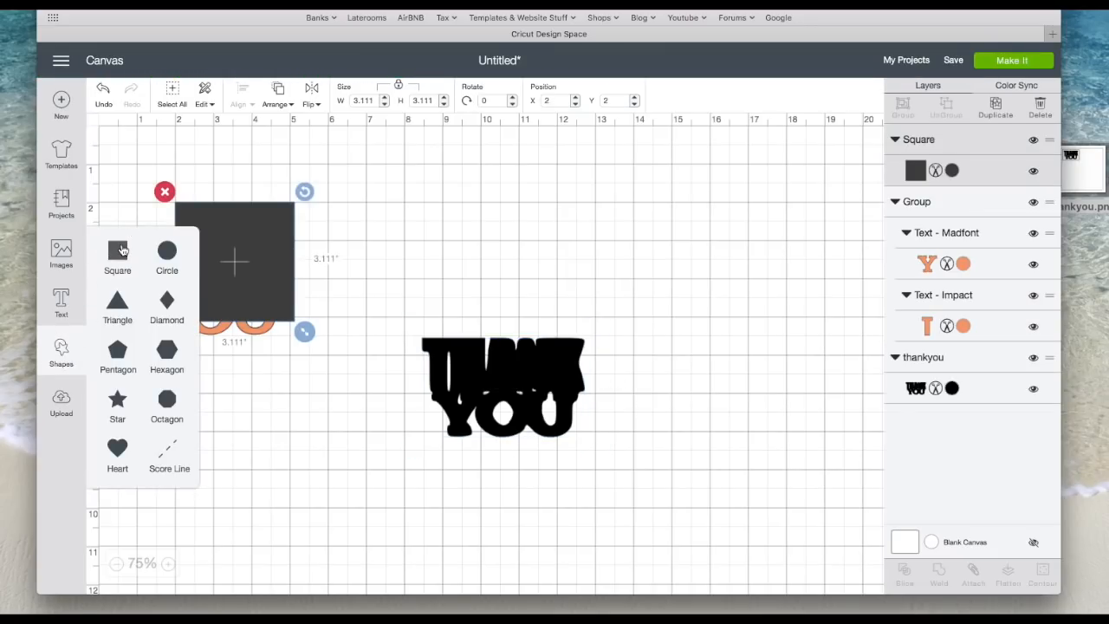
{"action": "left_click_drag", "start_coordinate": [296, 232], "coordinate": [474, 463]}
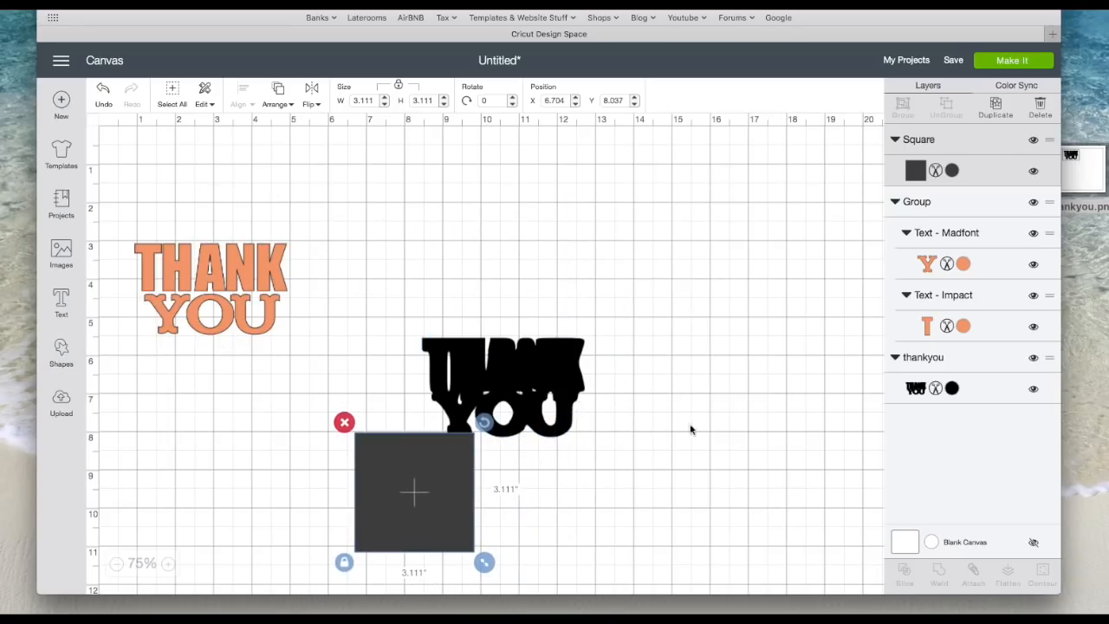
{"action": "left_click", "coordinate": [952, 171]}
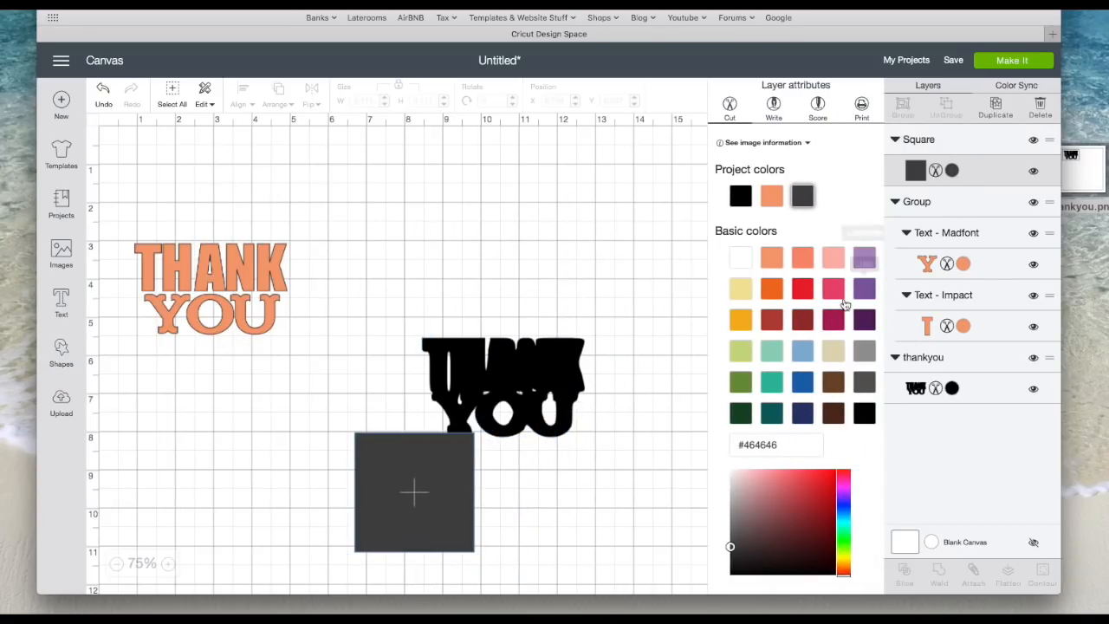
{"action": "left_click", "coordinate": [804, 291]}
{"action": "left_click", "coordinate": [604, 462]}
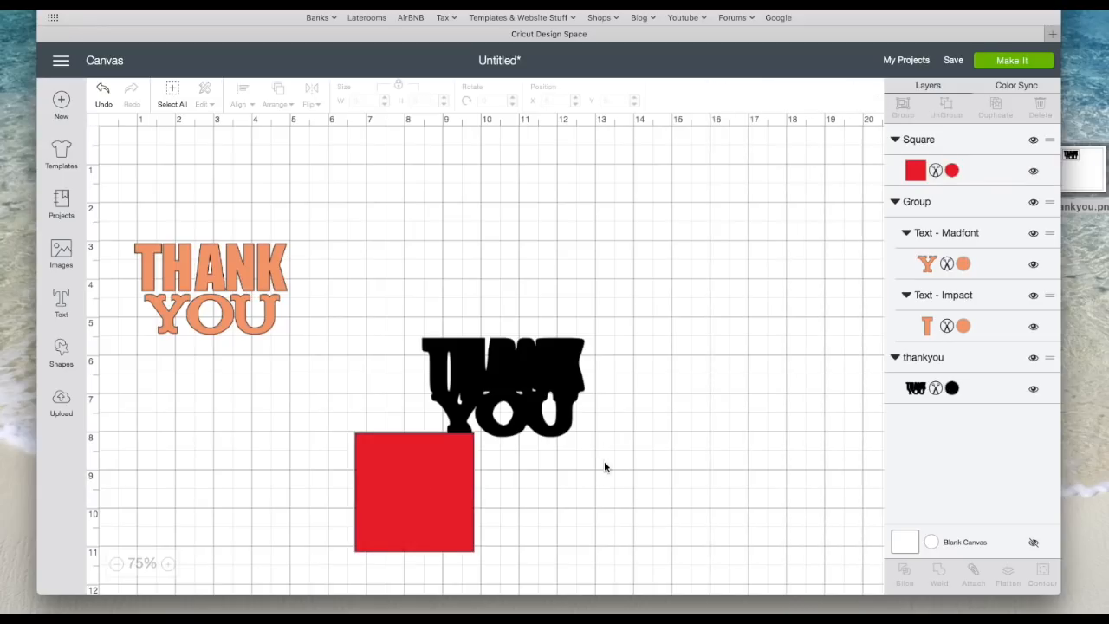
Step: Unlock the red square's proportions and reshape it over the word THANK into a bar about 4.556 inches wide and 1.093 inches high
{"action": "left_click_drag", "start_coordinate": [411, 503], "coordinate": [477, 421]}
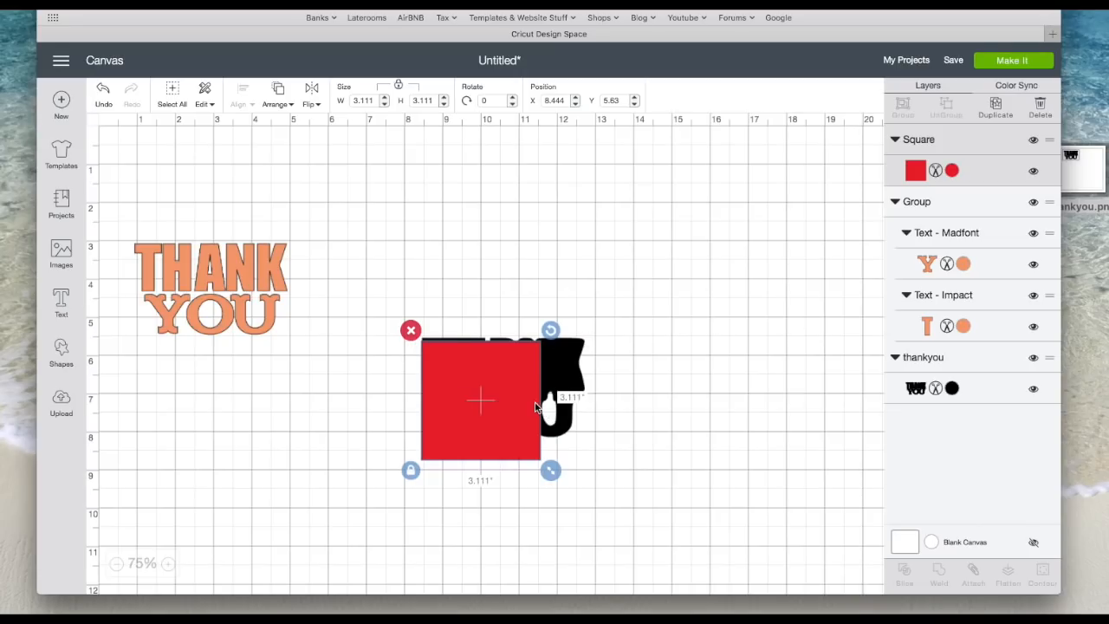
{"action": "left_click", "coordinate": [411, 470]}
{"action": "left_click_drag", "start_coordinate": [552, 475], "coordinate": [602, 394]}
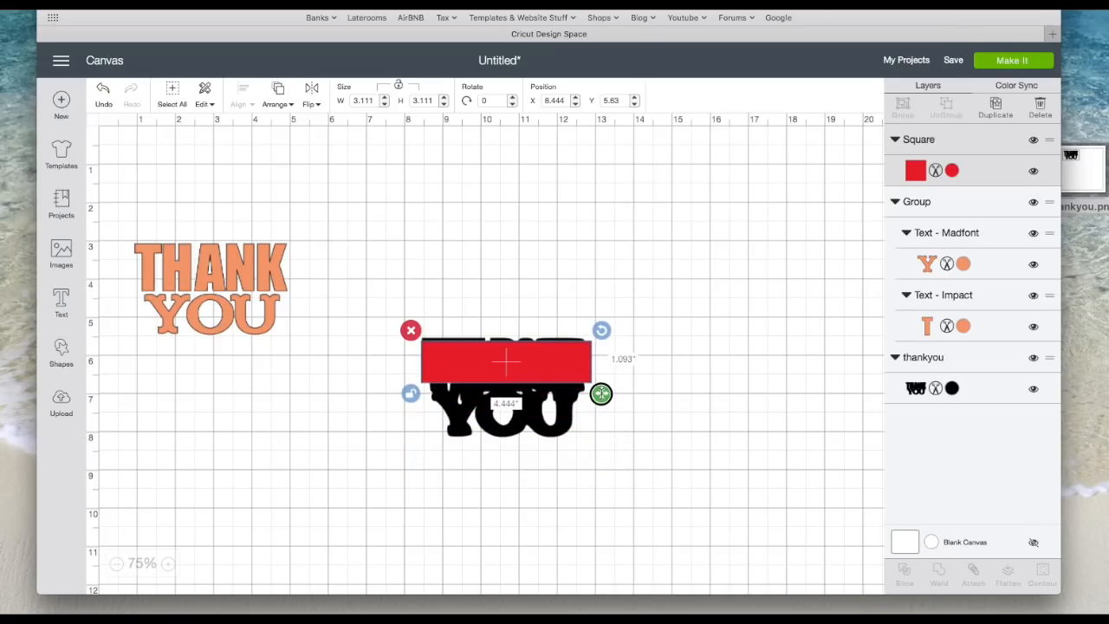
{"action": "left_click_drag", "start_coordinate": [601, 394], "coordinate": [604, 393]}
{"action": "mouse_move", "coordinate": [548, 362]}
{"action": "left_mouse_down"}
{"action": "mouse_move", "coordinate": [549, 458]}
{"action": "mouse_move", "coordinate": [542, 371]}
{"action": "left_mouse_up"}
{"action": "left_click", "coordinate": [642, 366]}
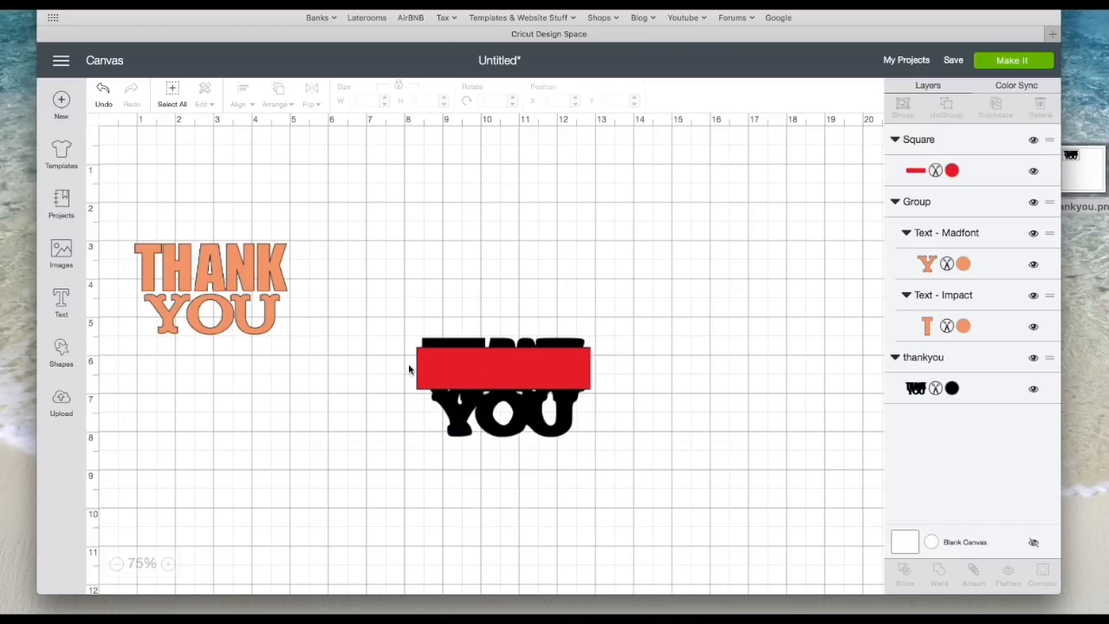
Step: Move the red bar down to the base of the black offset so it slightly overlaps the bottom of YOU
{"action": "left_click_drag", "start_coordinate": [364, 303], "coordinate": [662, 470]}
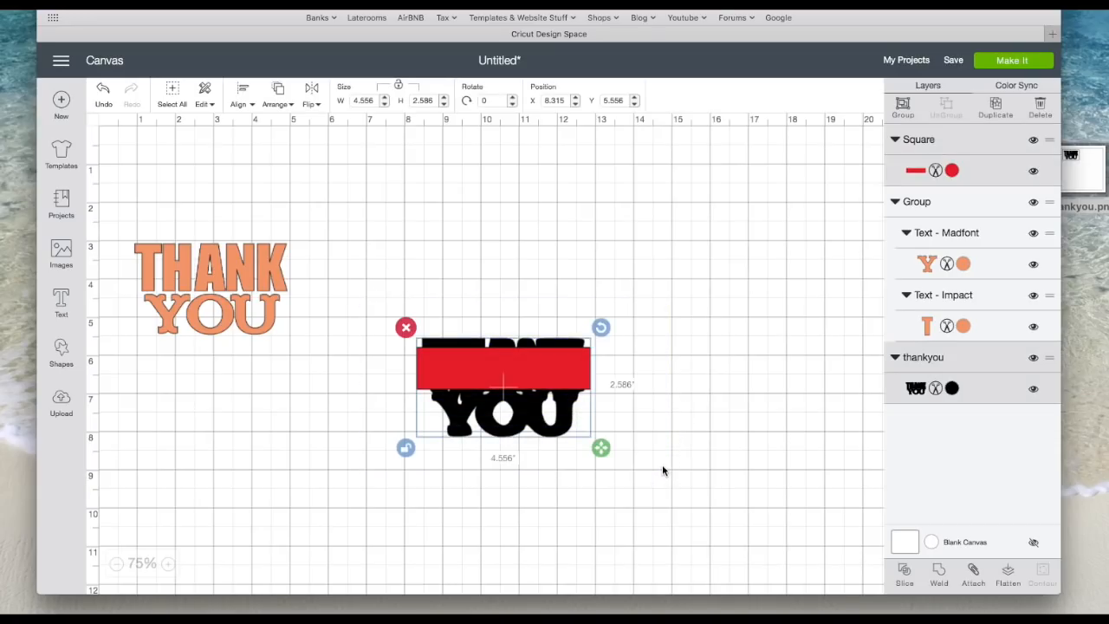
{"action": "left_click", "coordinate": [661, 339]}
{"action": "left_click_drag", "start_coordinate": [560, 367], "coordinate": [559, 452]}
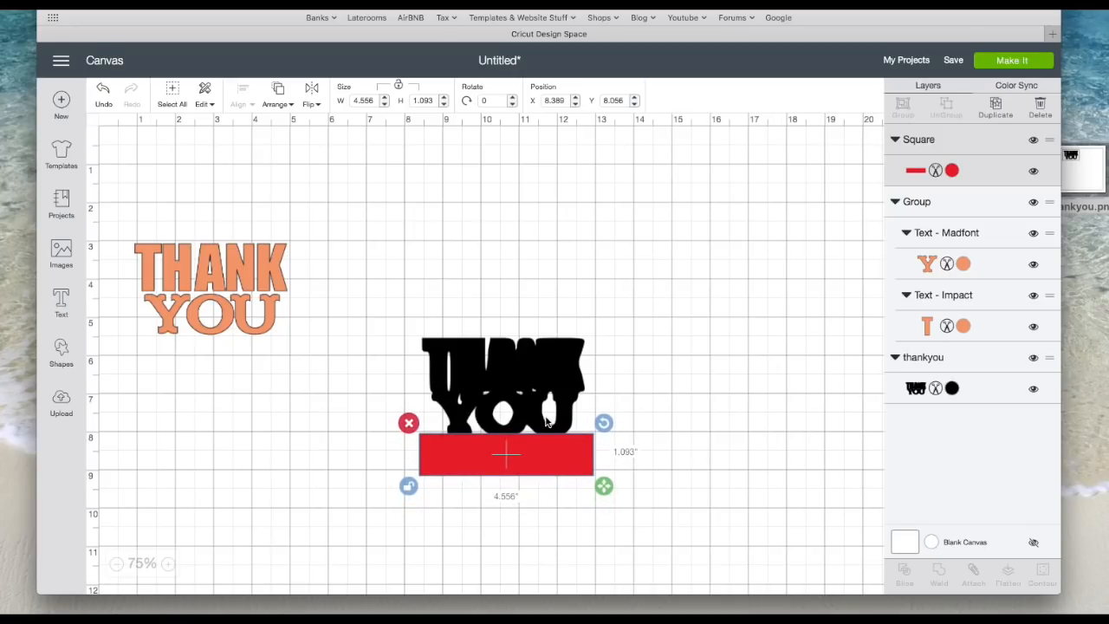
{"action": "left_click", "coordinate": [648, 521]}
Step: Center the red bar and the black offset horizontally on each other and weld them into one shape
{"action": "left_click_drag", "start_coordinate": [649, 532], "coordinate": [377, 302]}
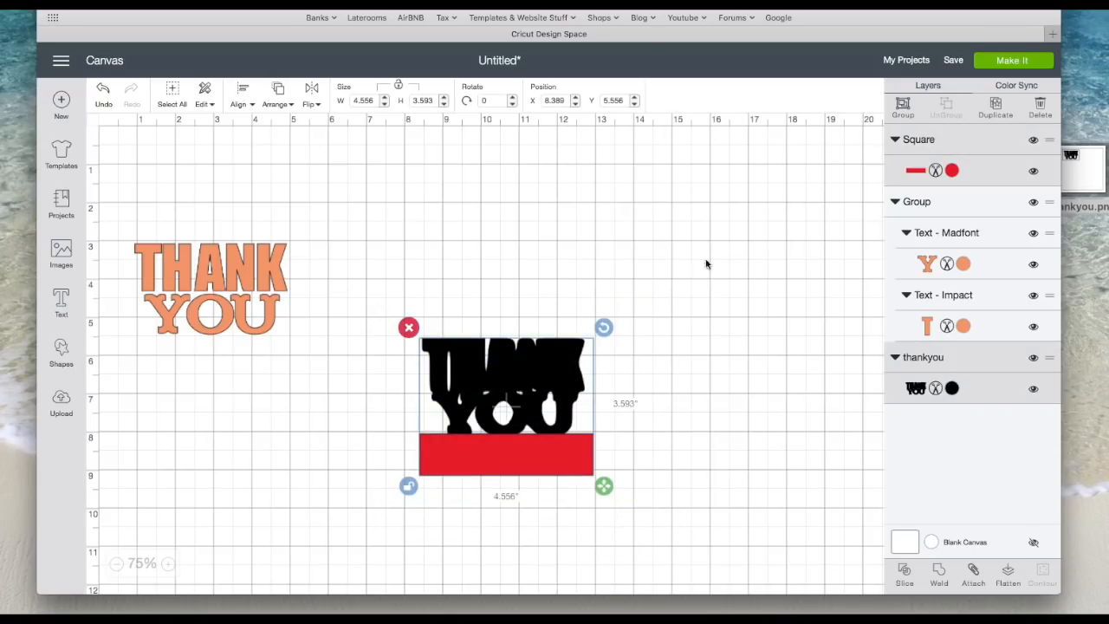
{"action": "left_click", "coordinate": [243, 92]}
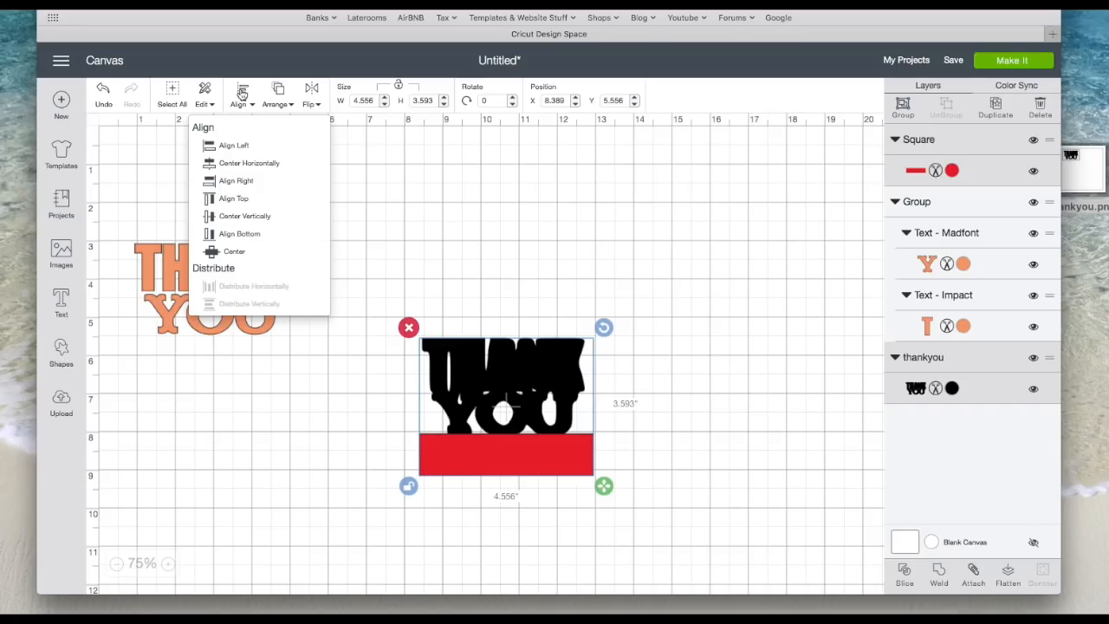
{"action": "left_click", "coordinate": [232, 166]}
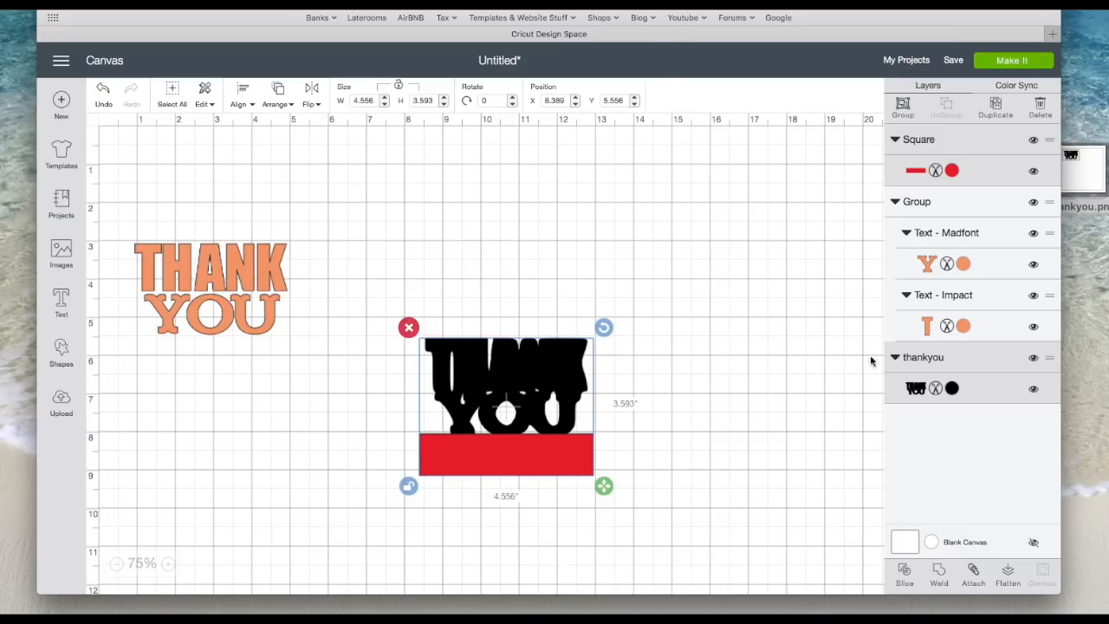
{"action": "left_click", "coordinate": [941, 568]}
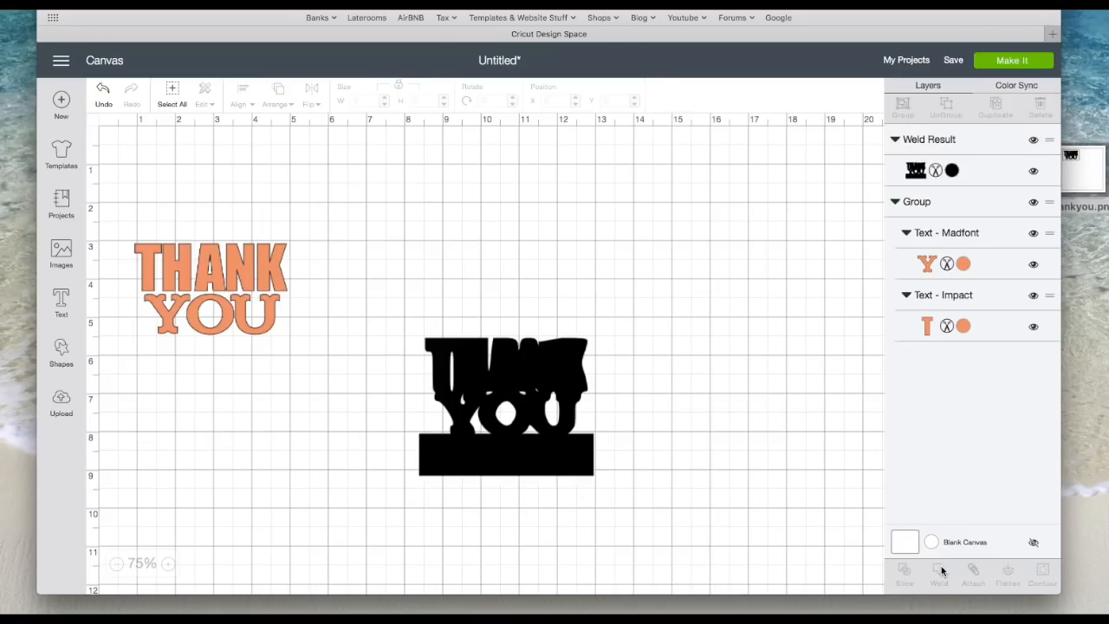
Step: Shift the welded shape slightly down the canvas and colour it white (#FFFFFF)
{"action": "left_click_drag", "start_coordinate": [564, 385], "coordinate": [542, 417]}
{"action": "left_click", "coordinate": [952, 170]}
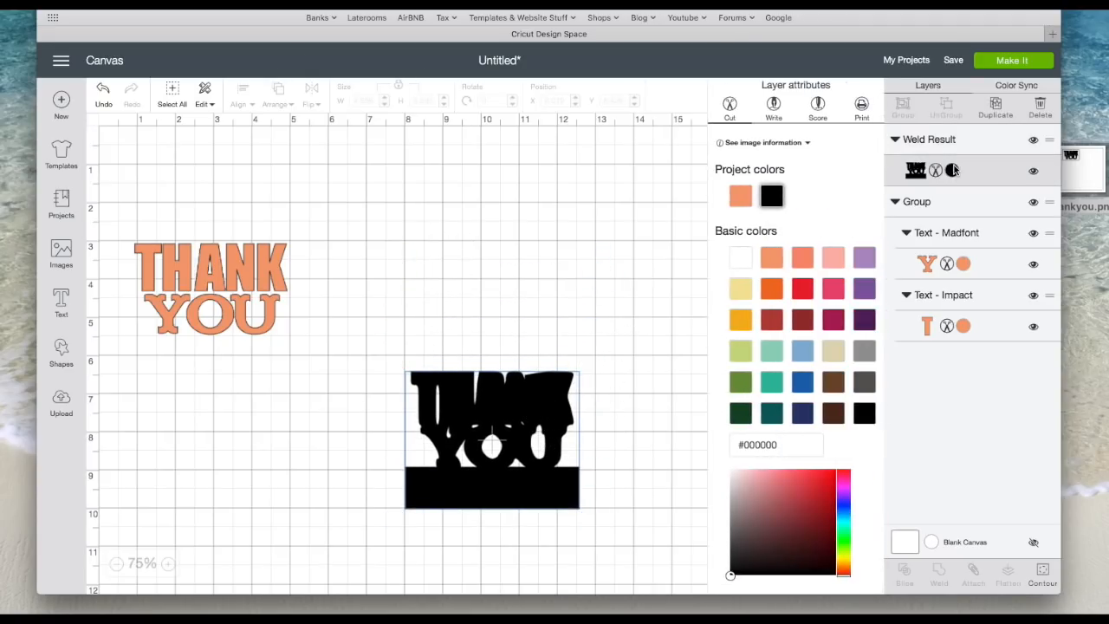
{"action": "left_click", "coordinate": [742, 258]}
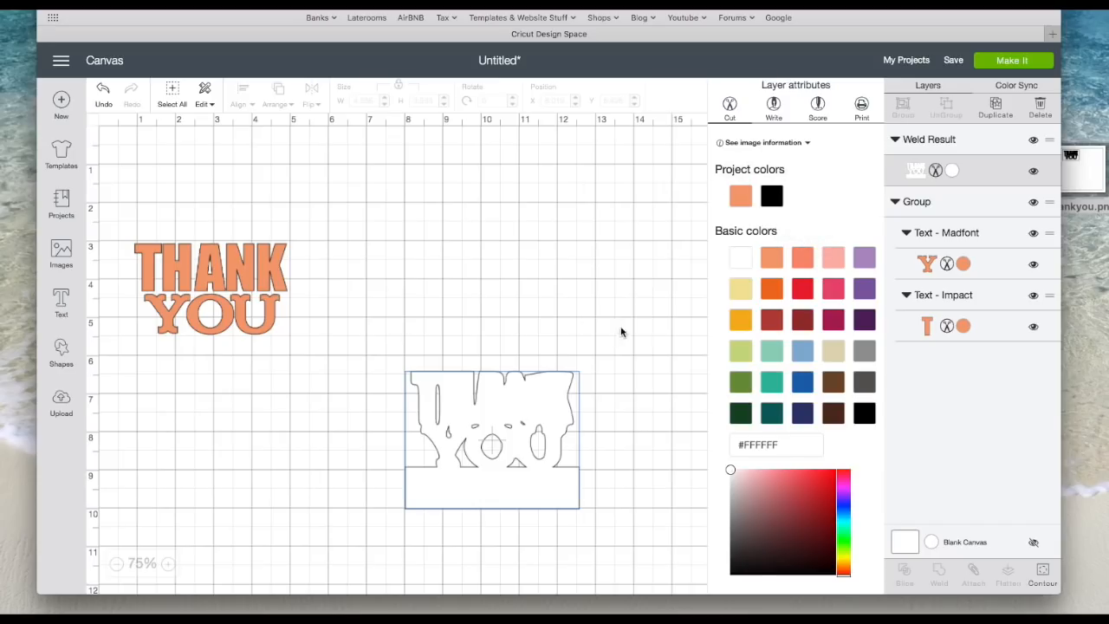
{"action": "left_click", "coordinate": [615, 332]}
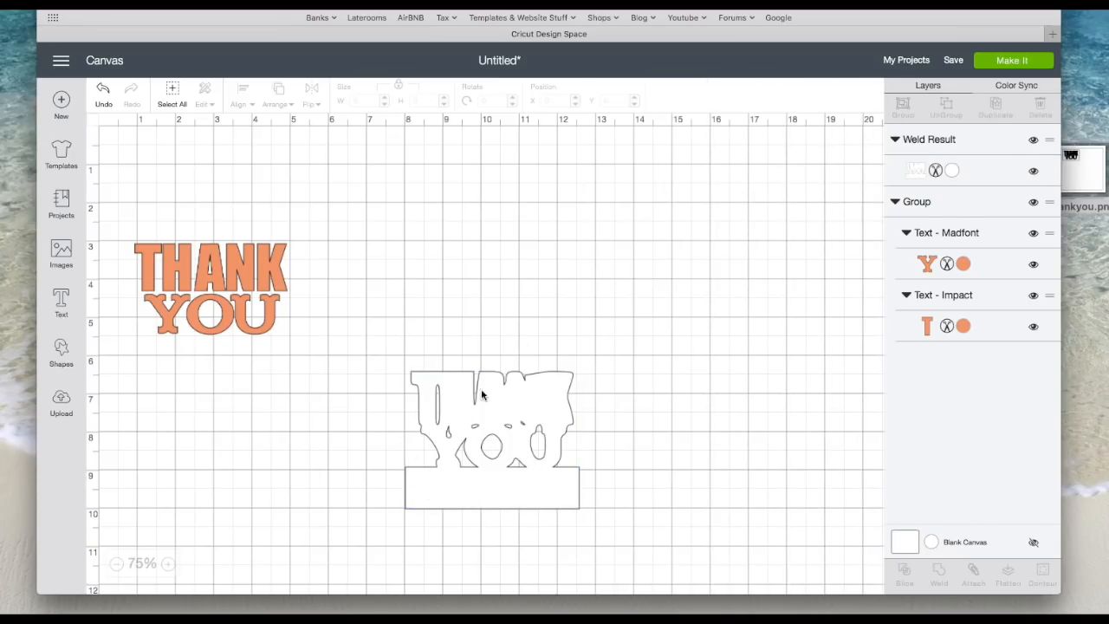
Step: Duplicate the white welded shape and place the copy to the right of the original
{"action": "left_click", "coordinate": [522, 413]}
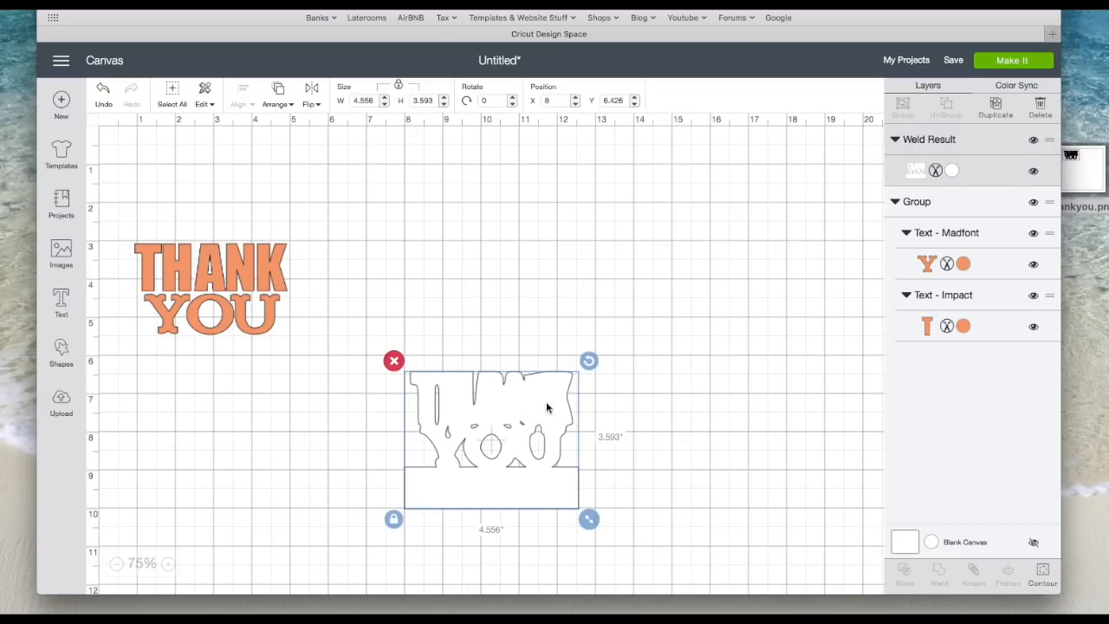
{"action": "left_click", "coordinate": [995, 104]}
{"action": "left_click_drag", "start_coordinate": [565, 438], "coordinate": [767, 427]}
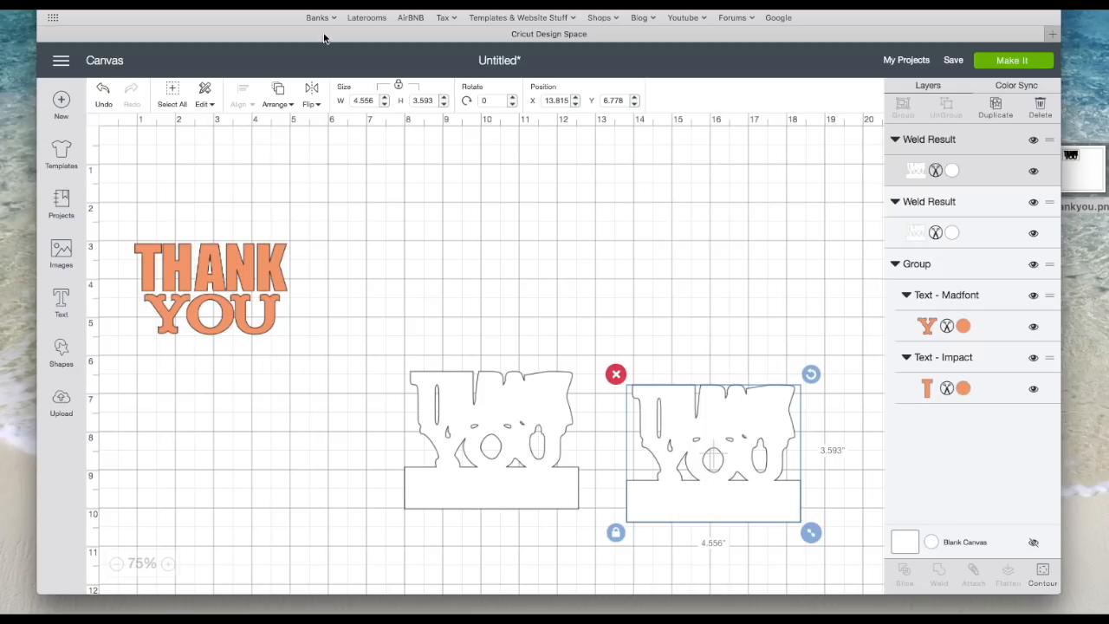
Step: Flip the duplicated white shape vertically and place it above the original so their top edges meet
{"action": "left_click", "coordinate": [314, 95]}
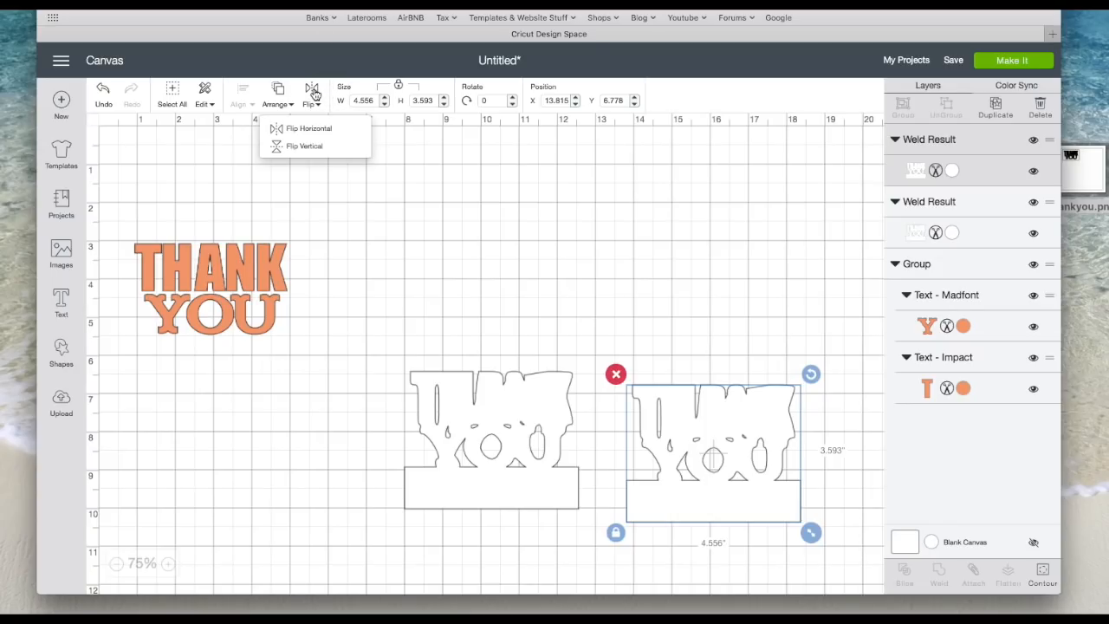
{"action": "left_click", "coordinate": [317, 147]}
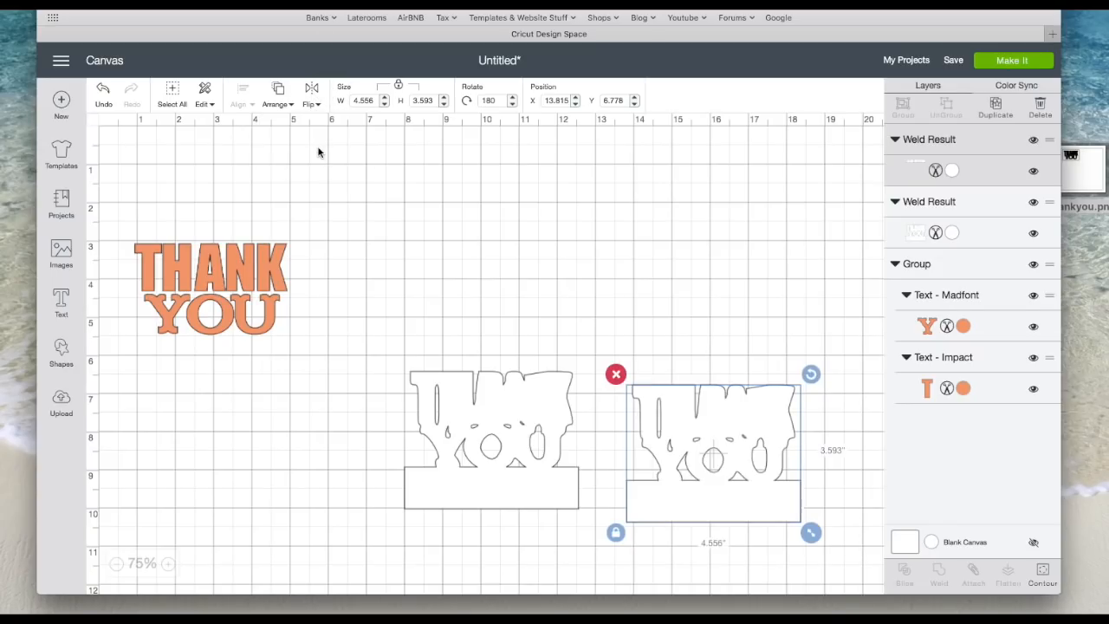
{"action": "left_click_drag", "start_coordinate": [761, 499], "coordinate": [539, 348]}
{"action": "left_click", "coordinate": [644, 510]}
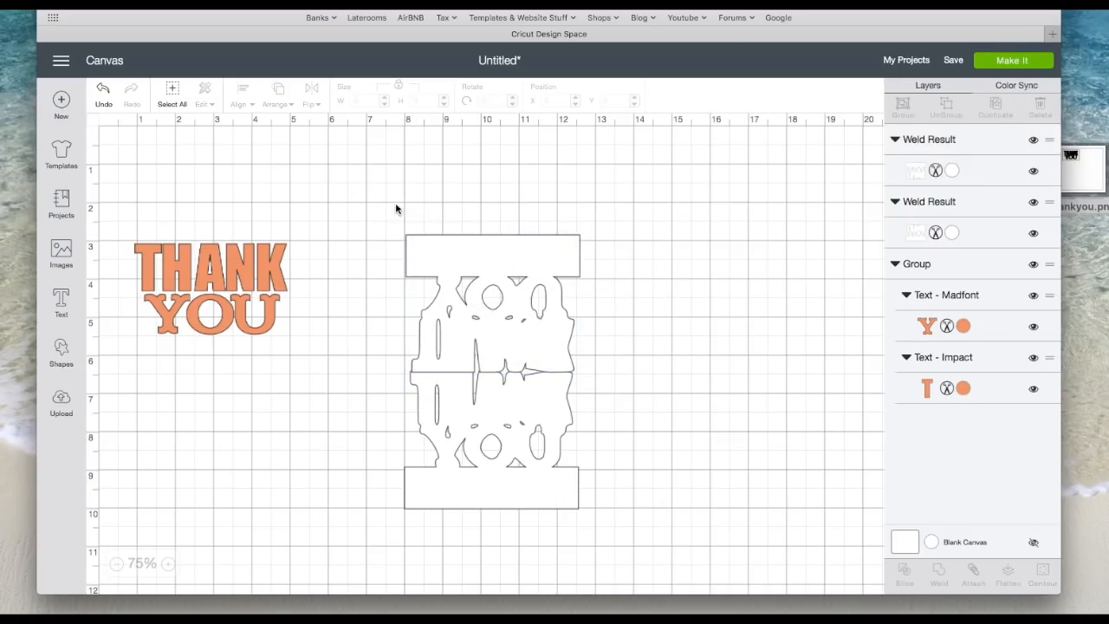
Step: Center the two mirrored white shapes horizontally on each other and weld them into one card shape
{"action": "left_click_drag", "start_coordinate": [349, 190], "coordinate": [635, 540]}
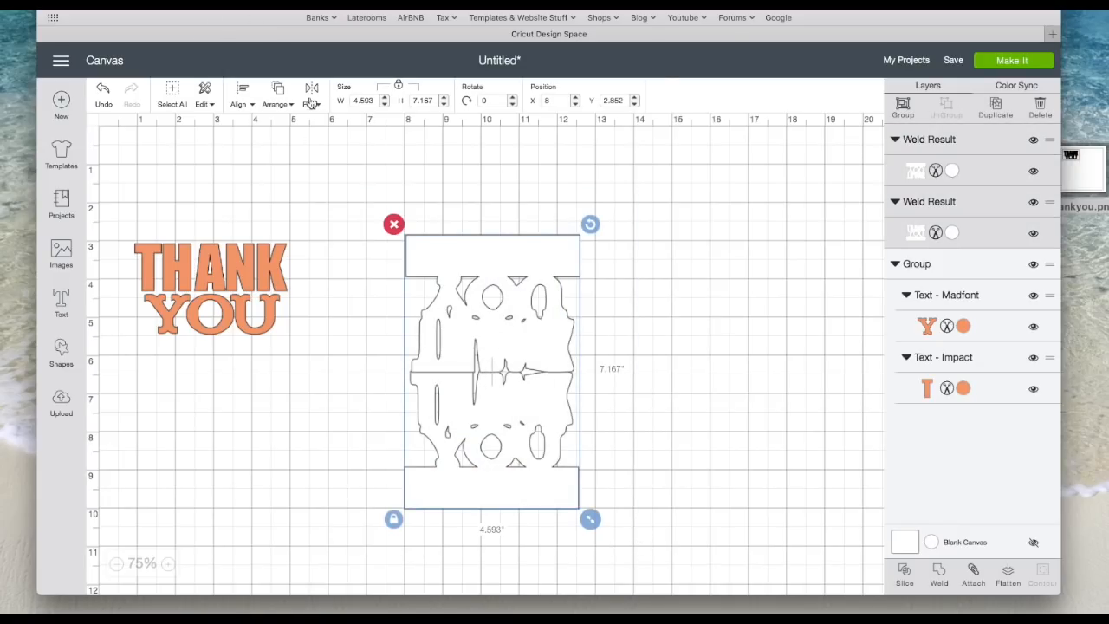
{"action": "left_click", "coordinate": [242, 91]}
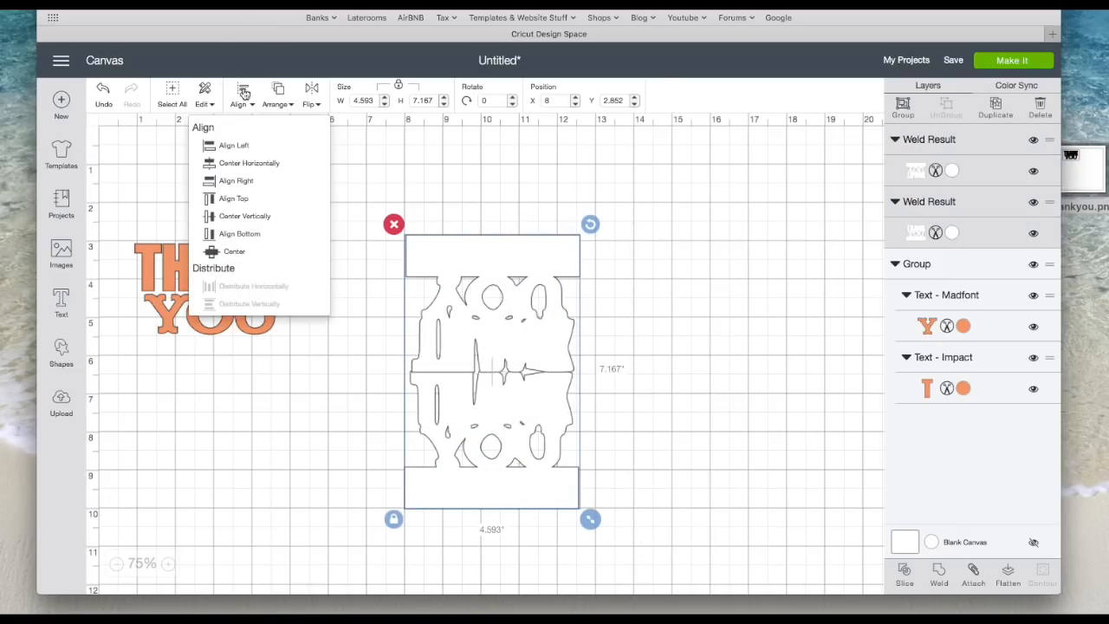
{"action": "left_click", "coordinate": [243, 165]}
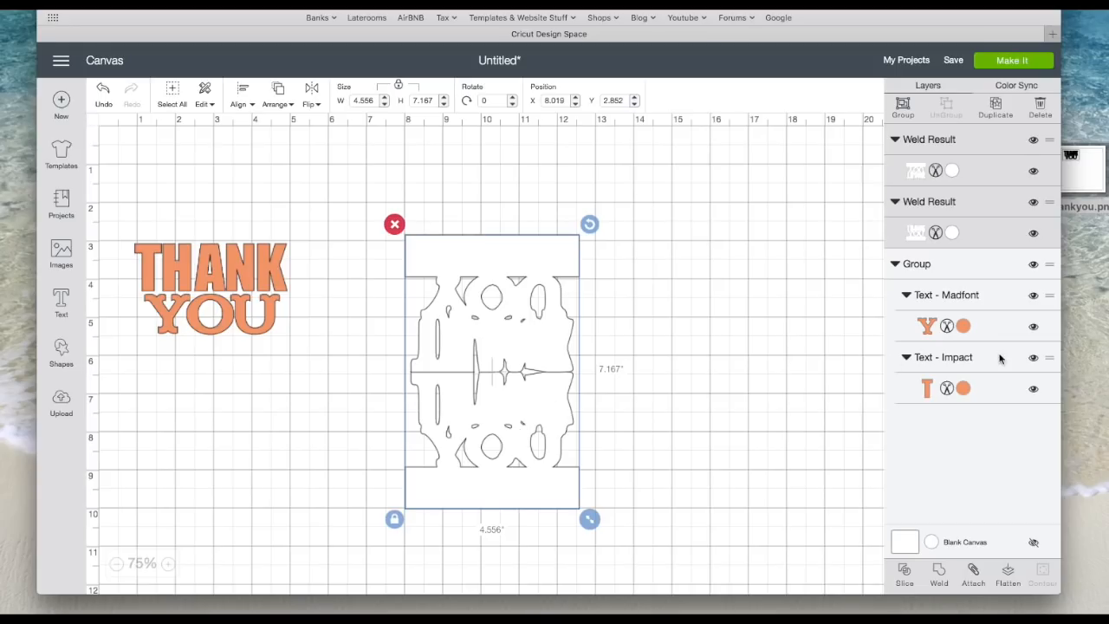
{"action": "left_click", "coordinate": [939, 570]}
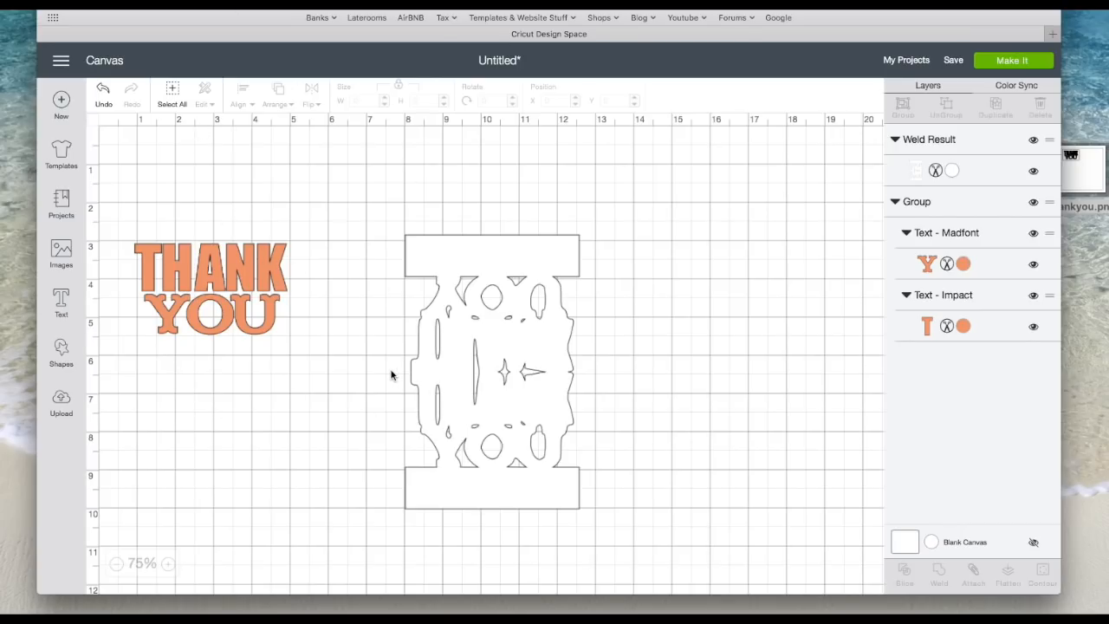
Step: Add a score line, rotated 90° to horizontal and about 5.3 inches long, across the welded card shape
{"action": "left_click", "coordinate": [61, 349]}
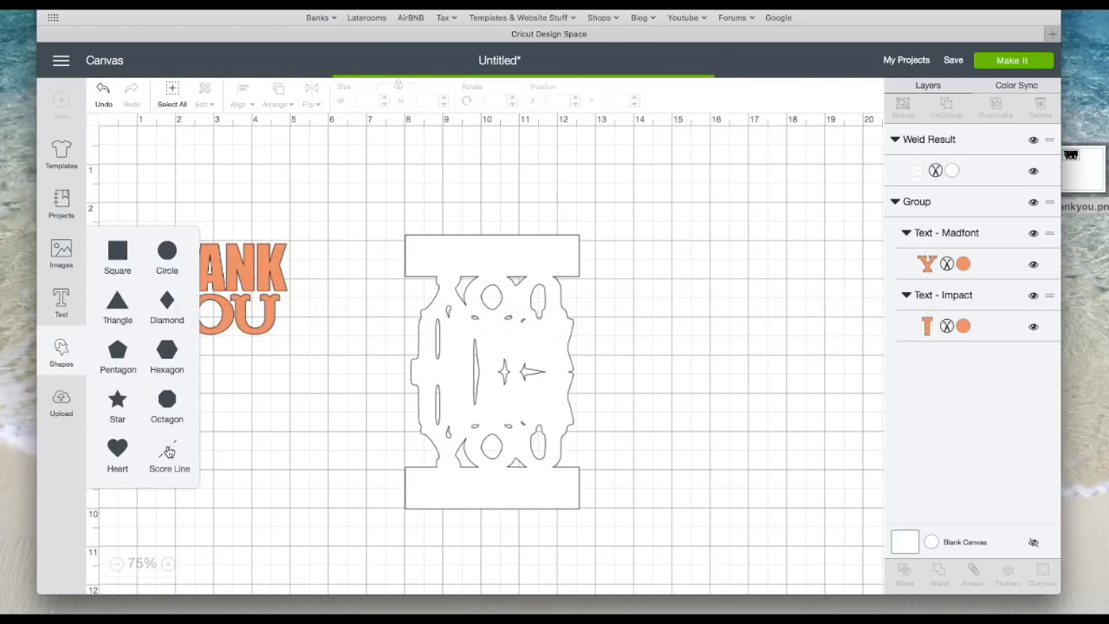
{"action": "left_click", "coordinate": [168, 451]}
{"action": "left_click", "coordinate": [295, 162]}
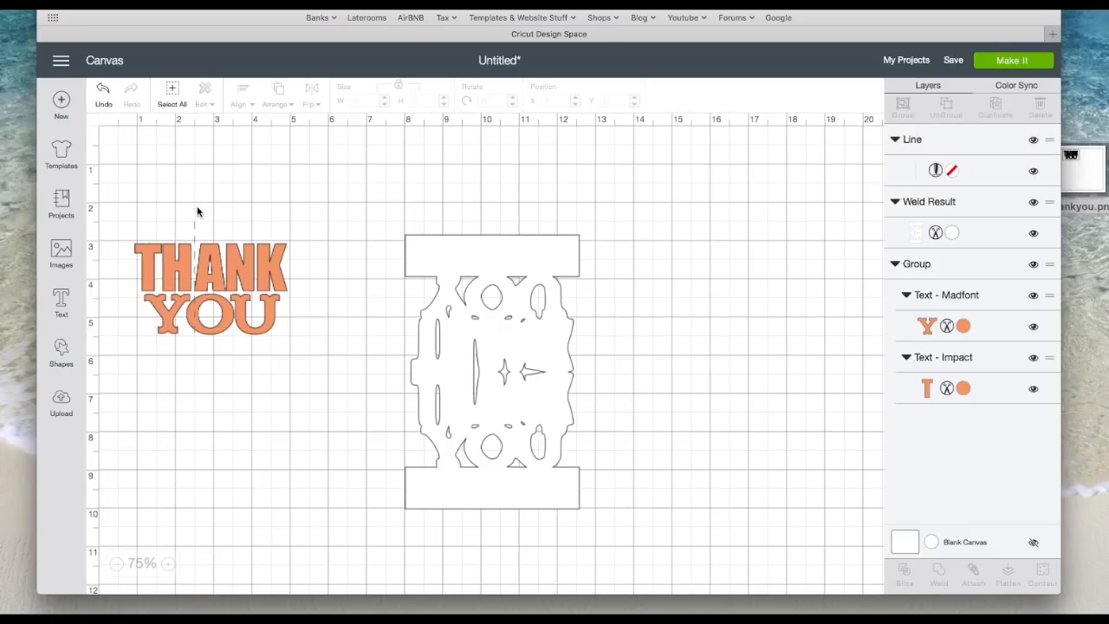
{"action": "left_click", "coordinate": [196, 228]}
{"action": "left_click_drag", "start_coordinate": [195, 232], "coordinate": [659, 263]}
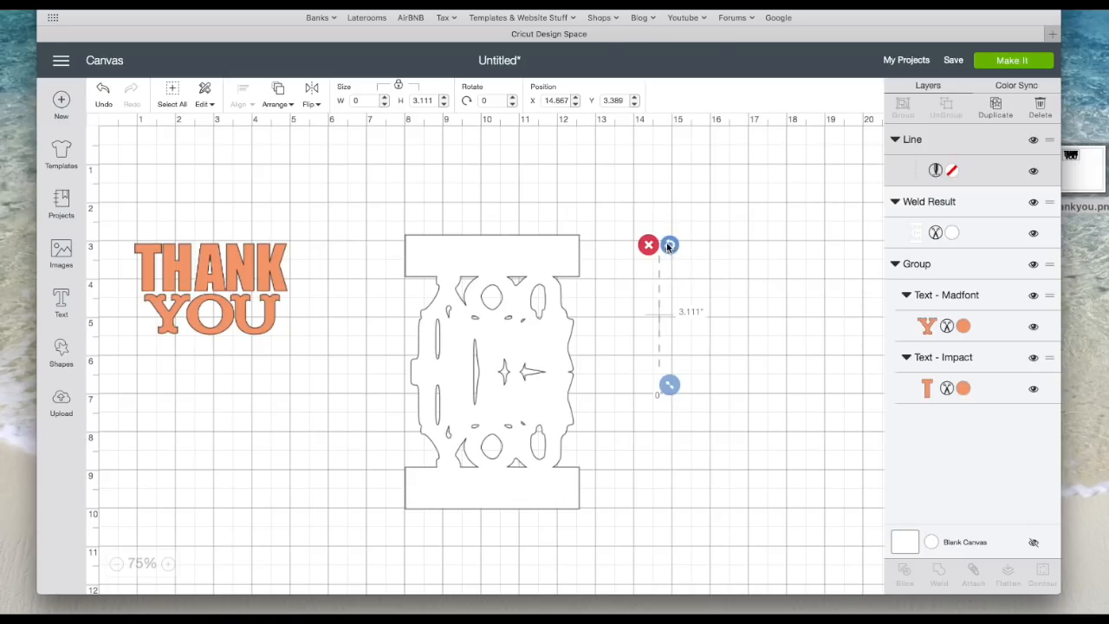
{"action": "left_click_drag", "start_coordinate": [672, 247], "coordinate": [735, 326]}
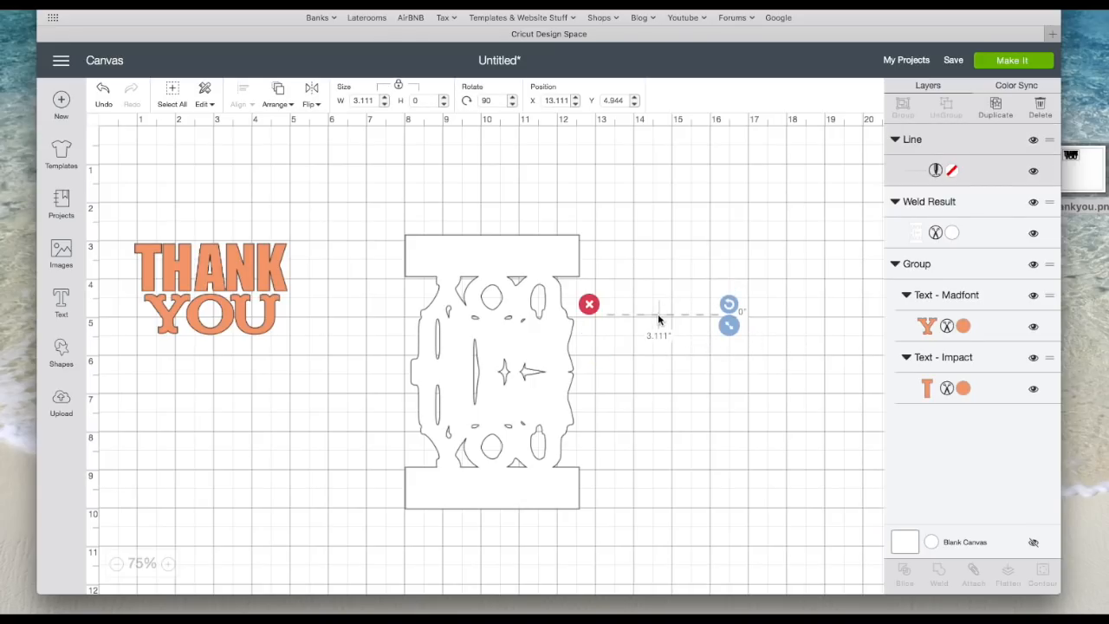
{"action": "left_click_drag", "start_coordinate": [730, 326], "coordinate": [591, 402]}
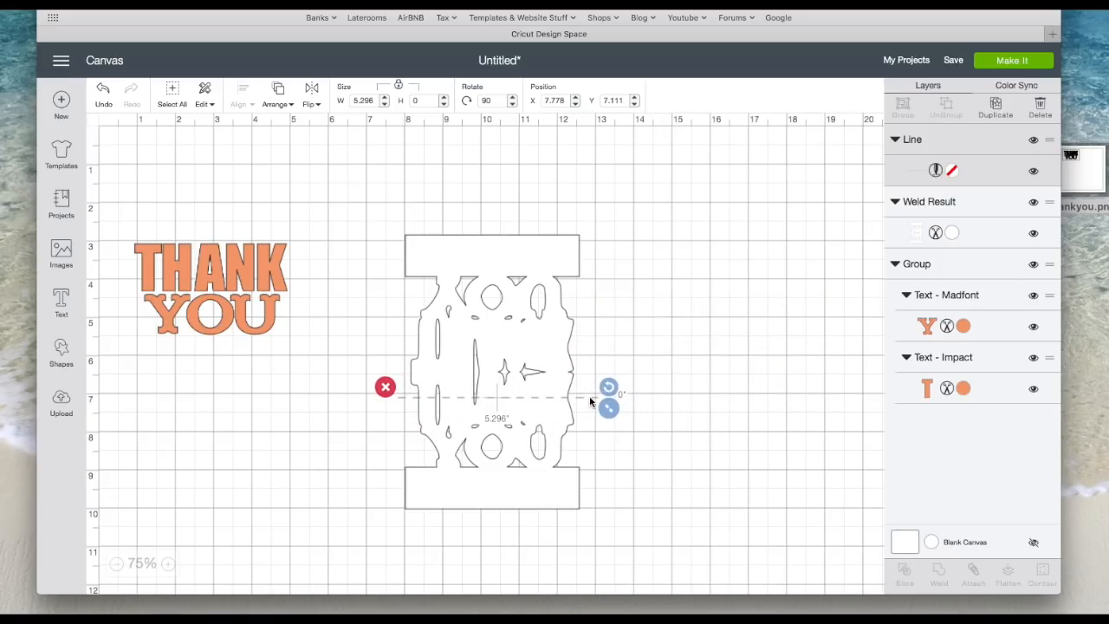
Step: Center the score line on the welded card shape both ways and attach the two together
{"action": "left_click", "coordinate": [364, 180]}
{"action": "left_click_drag", "start_coordinate": [342, 175], "coordinate": [745, 574]}
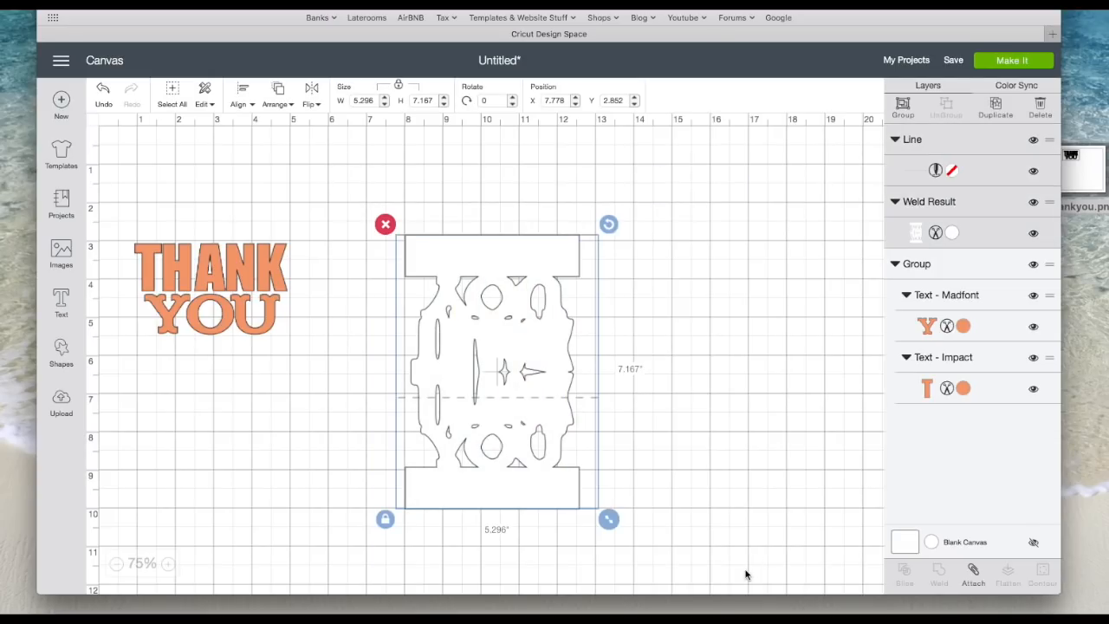
{"action": "left_click", "coordinate": [245, 97]}
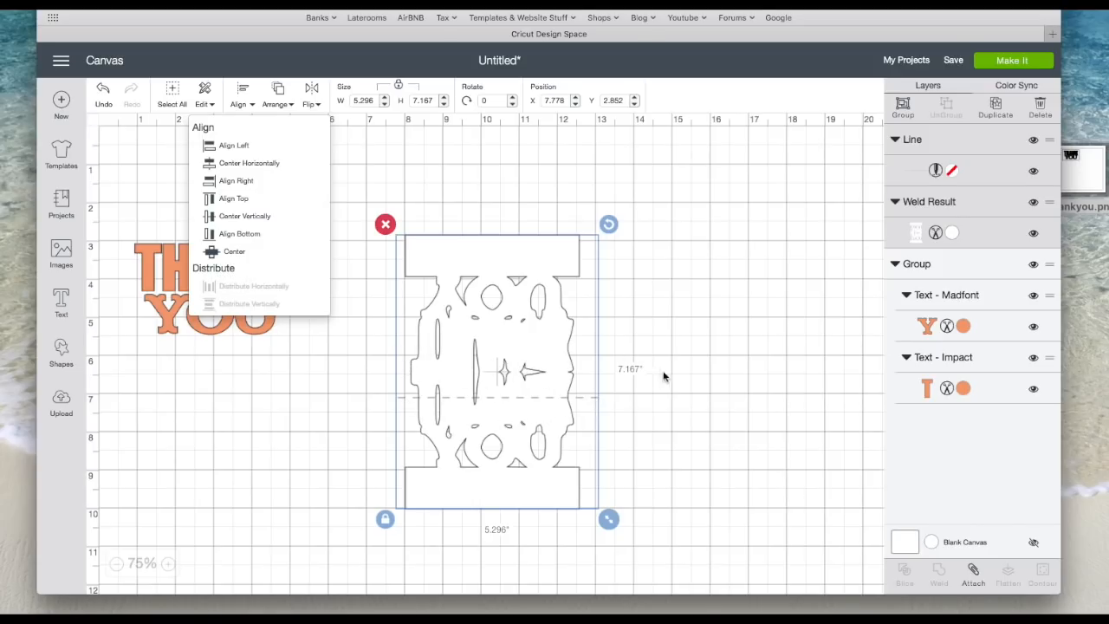
{"action": "left_click", "coordinate": [217, 253]}
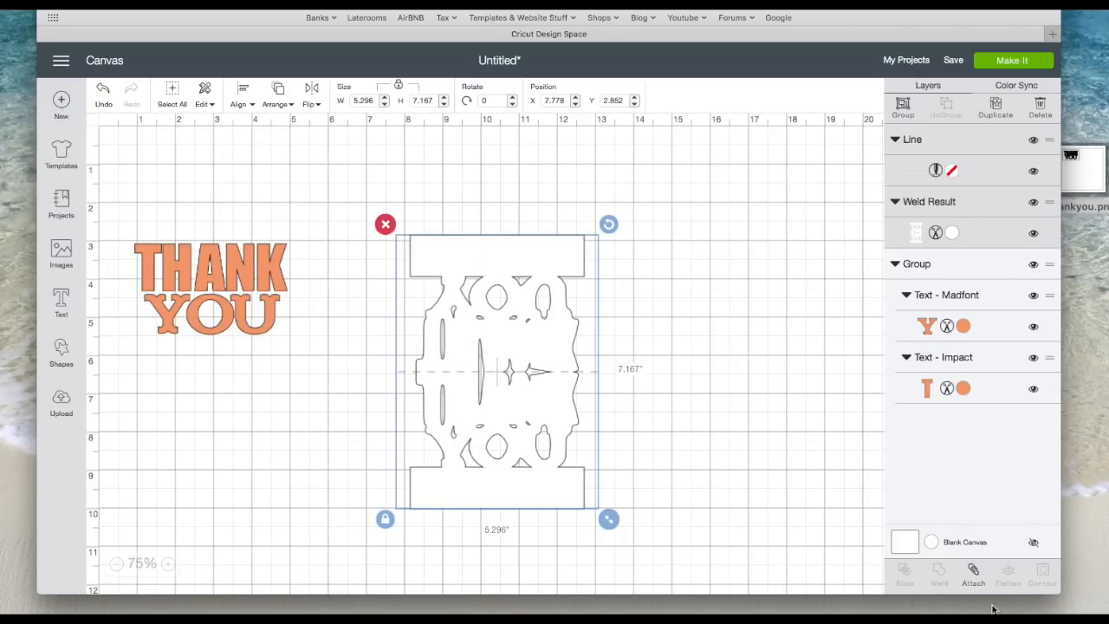
{"action": "left_click", "coordinate": [973, 574]}
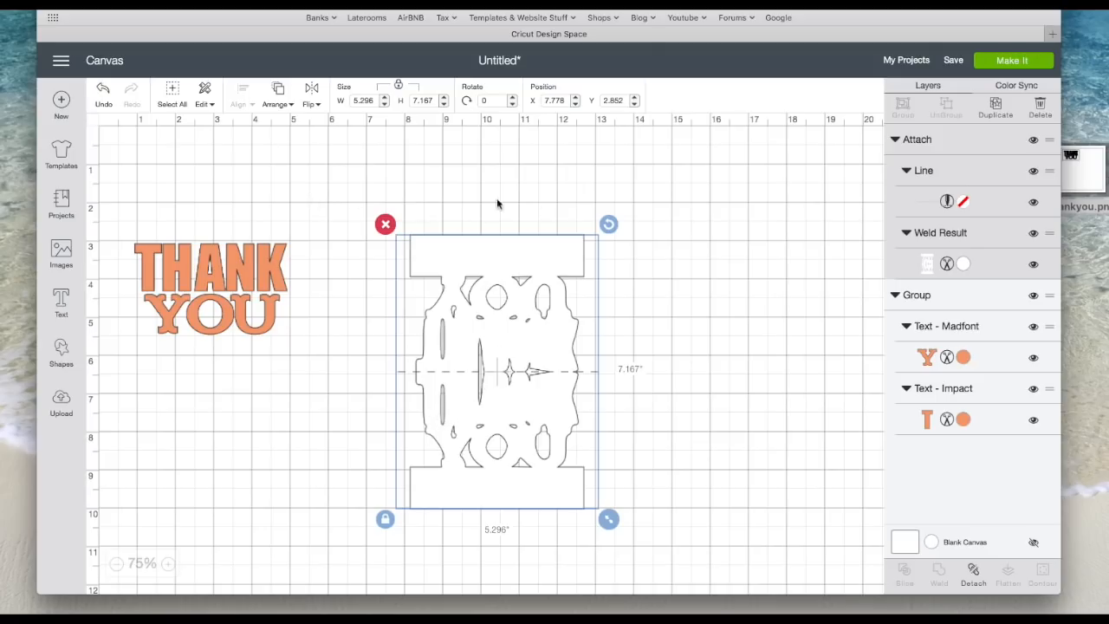
Step: Move the attached card and score line up the canvas to about X 6.9, Y 0.9
{"action": "left_click", "coordinate": [669, 414]}
{"action": "left_click_drag", "start_coordinate": [555, 292], "coordinate": [522, 218]}
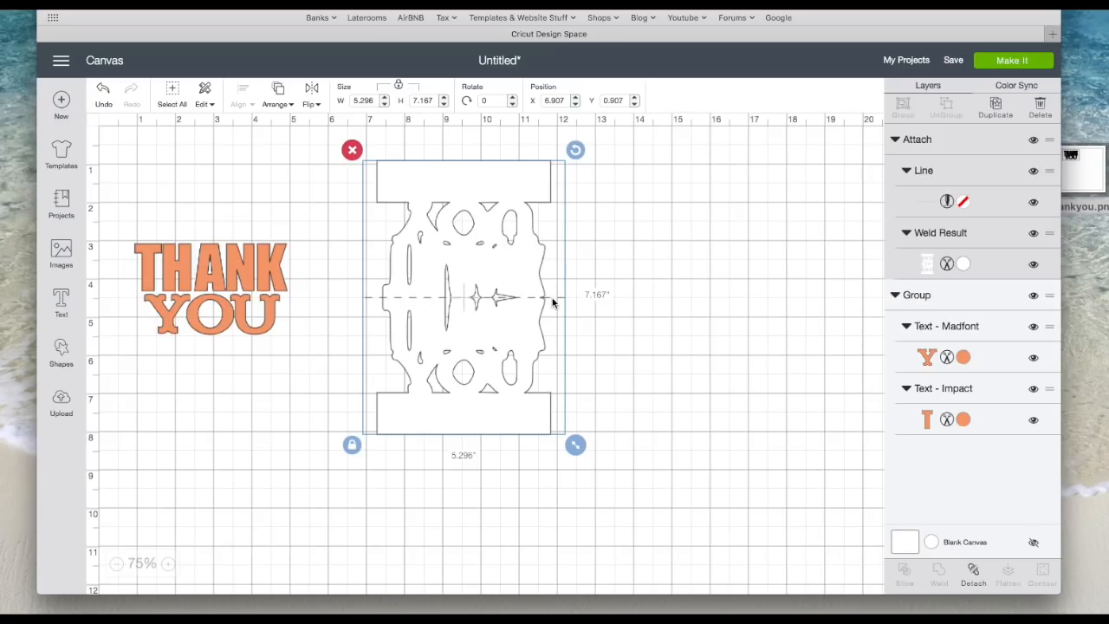
{"action": "left_click", "coordinate": [600, 304]}
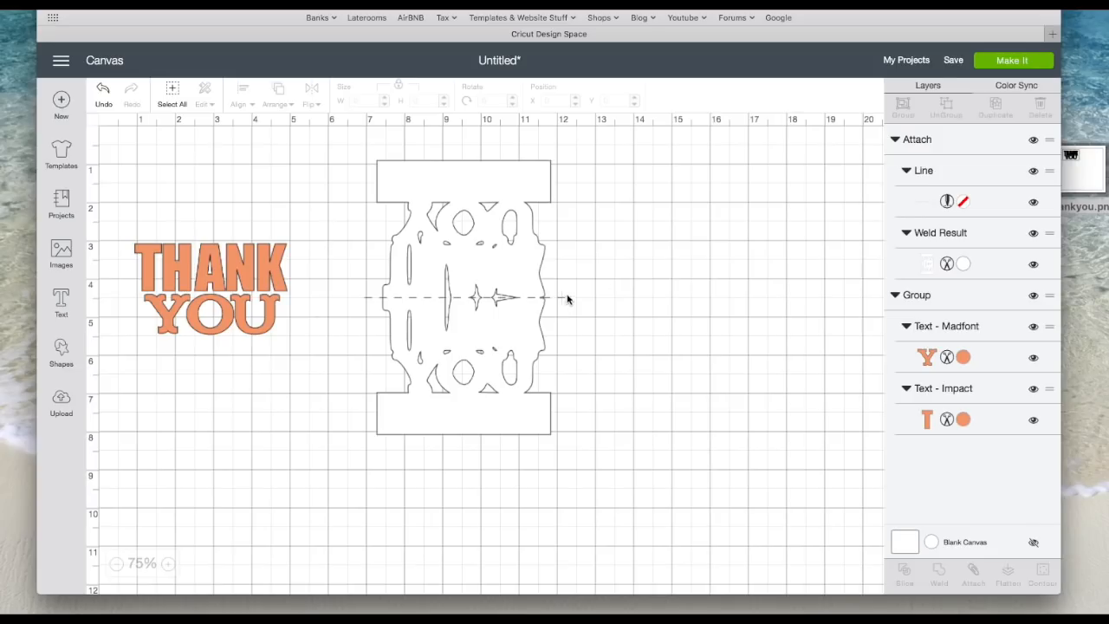
Step: Move the orange THANK YOU text onto the lower half of the card and bring it to the front
{"action": "left_click", "coordinate": [266, 256]}
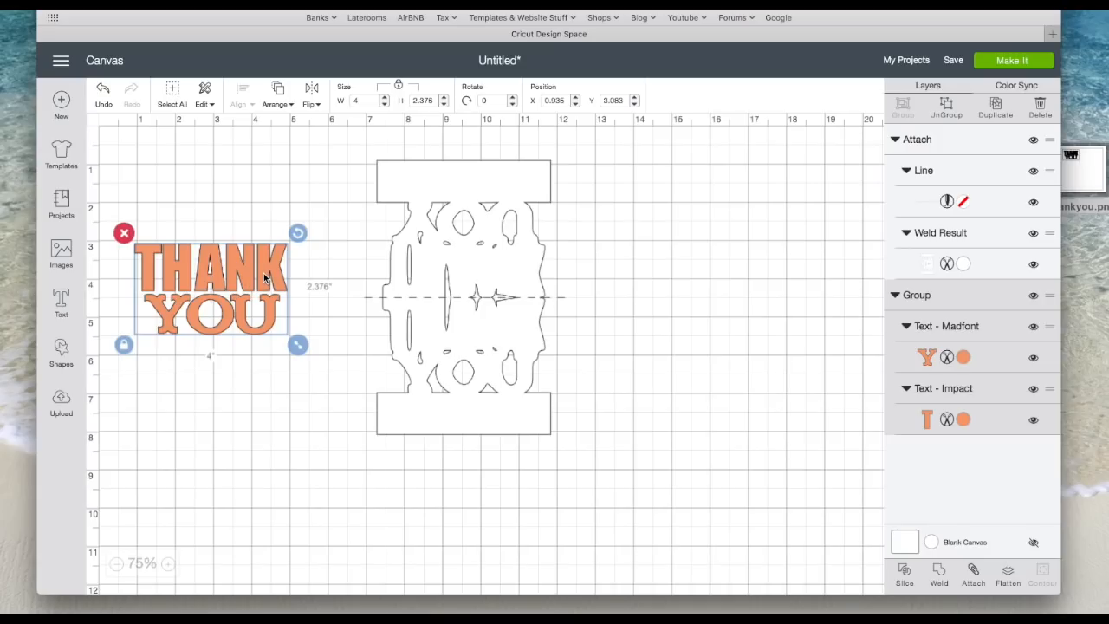
{"action": "left_click_drag", "start_coordinate": [265, 277], "coordinate": [526, 330]}
{"action": "right_click", "coordinate": [626, 368]}
{"action": "left_click", "coordinate": [684, 456]}
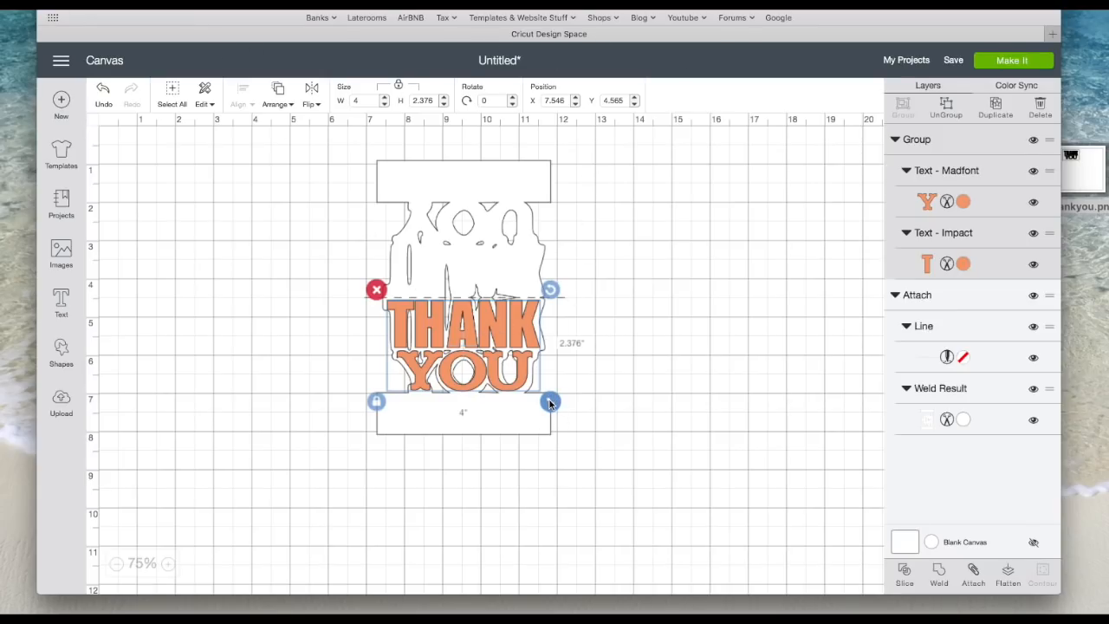
Step: Enlarge the THANK YOU text to about 4.11 inches wide and fit it over the card's lower half
{"action": "left_click_drag", "start_coordinate": [552, 405], "coordinate": [558, 405]}
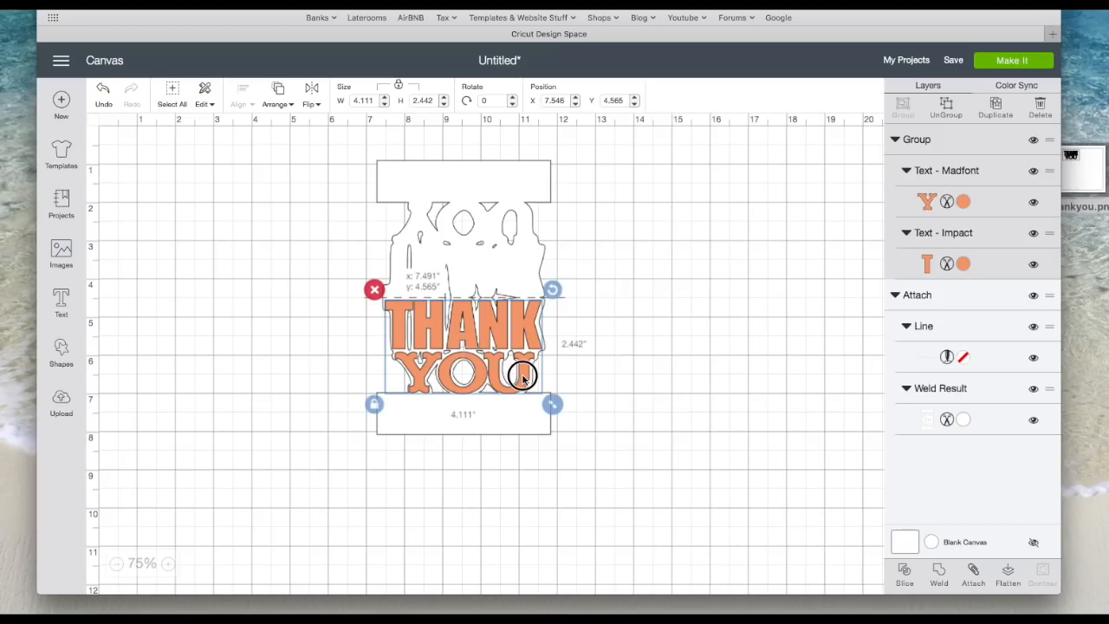
{"action": "left_click", "coordinate": [596, 372]}
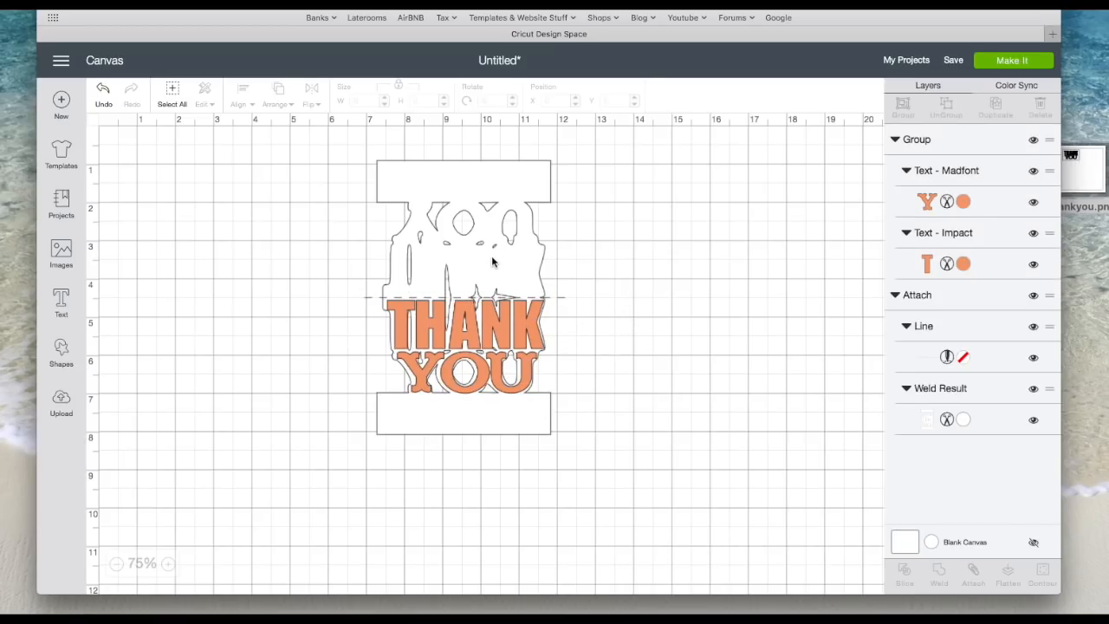
Step: Preview the score-and-cut mat and the orange text mat, and return to the canvas
{"action": "left_click", "coordinate": [1005, 62]}
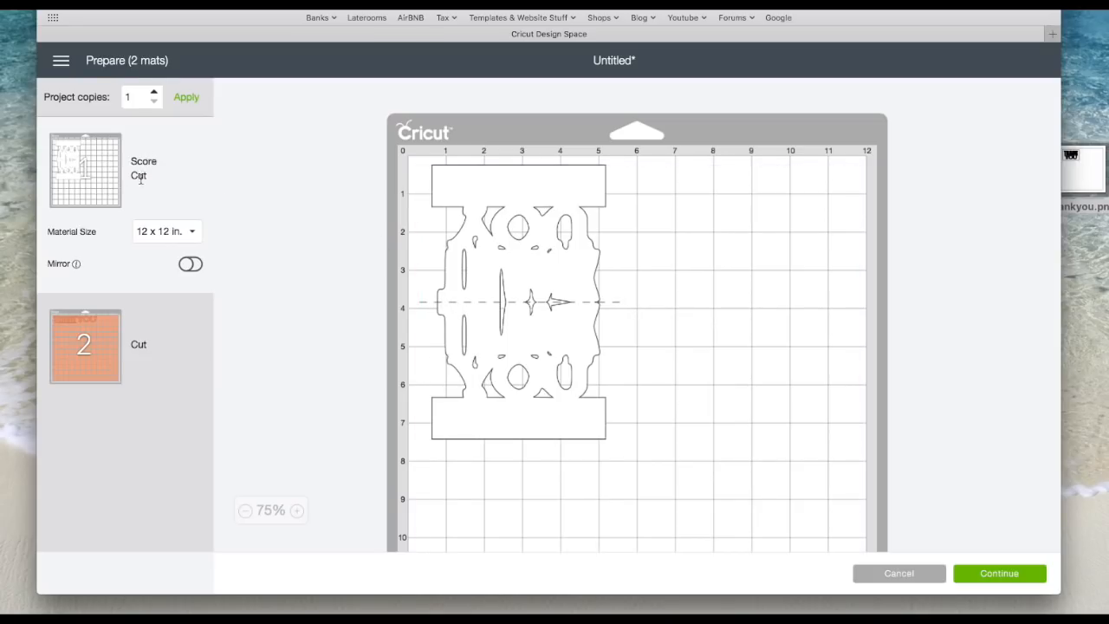
{"action": "left_click", "coordinate": [75, 336]}
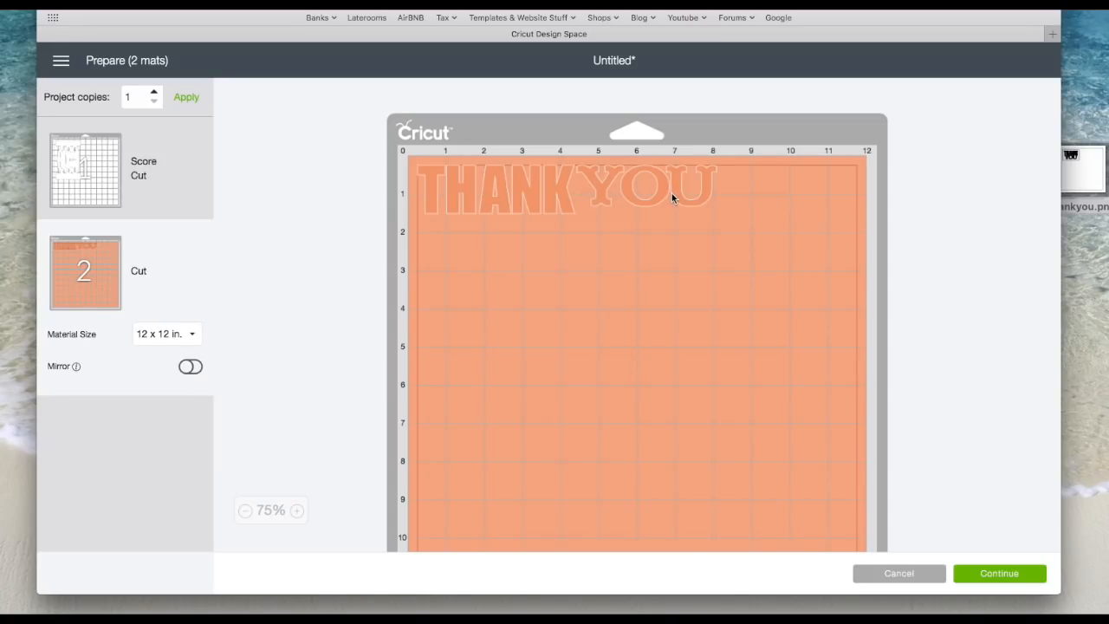
{"action": "left_click", "coordinate": [906, 572]}
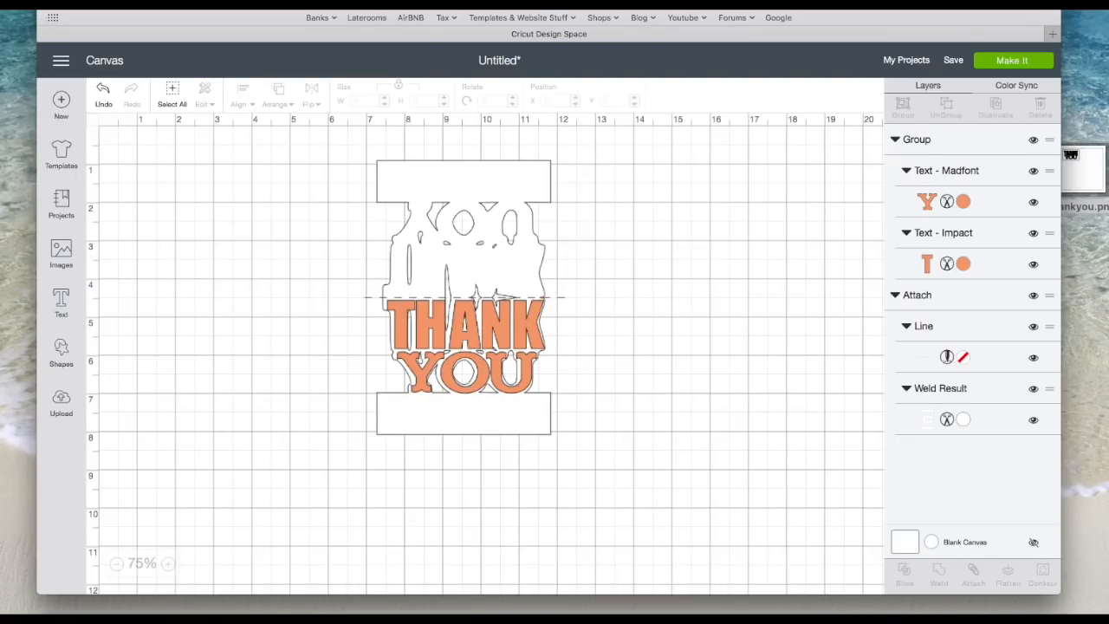
Step: Separate the layers by moving the card beside the left canvas edge and the THANK YOU text to its right
{"action": "left_click_drag", "start_coordinate": [527, 280], "coordinate": [314, 279]}
{"action": "left_click_drag", "start_coordinate": [497, 341], "coordinate": [461, 200]}
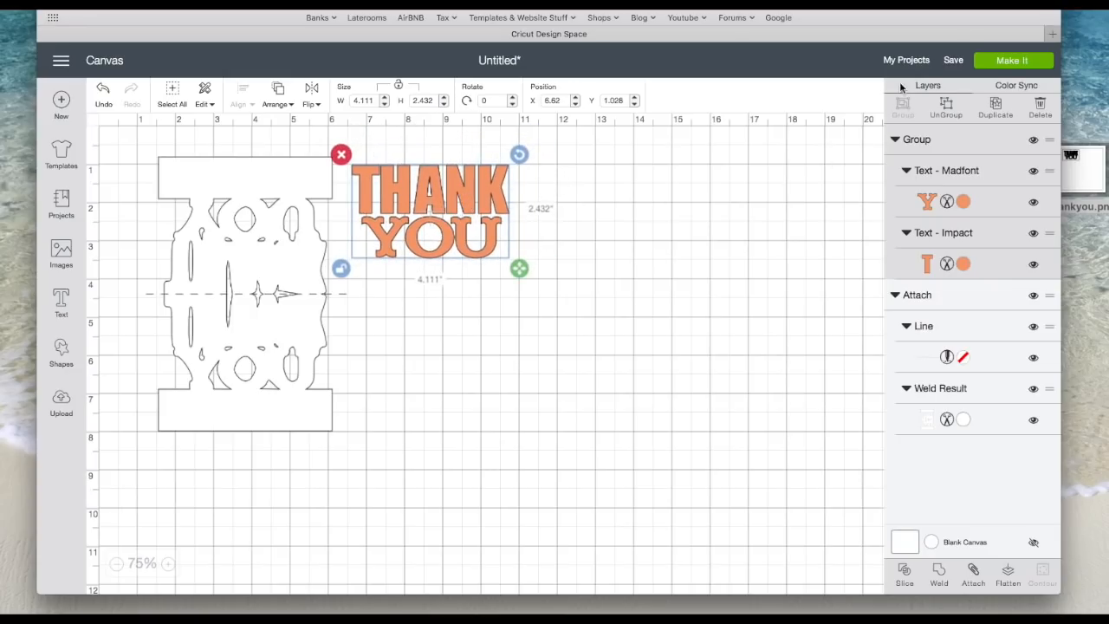
Step: Save the project under the name "Thank you card"
{"action": "left_click", "coordinate": [954, 61]}
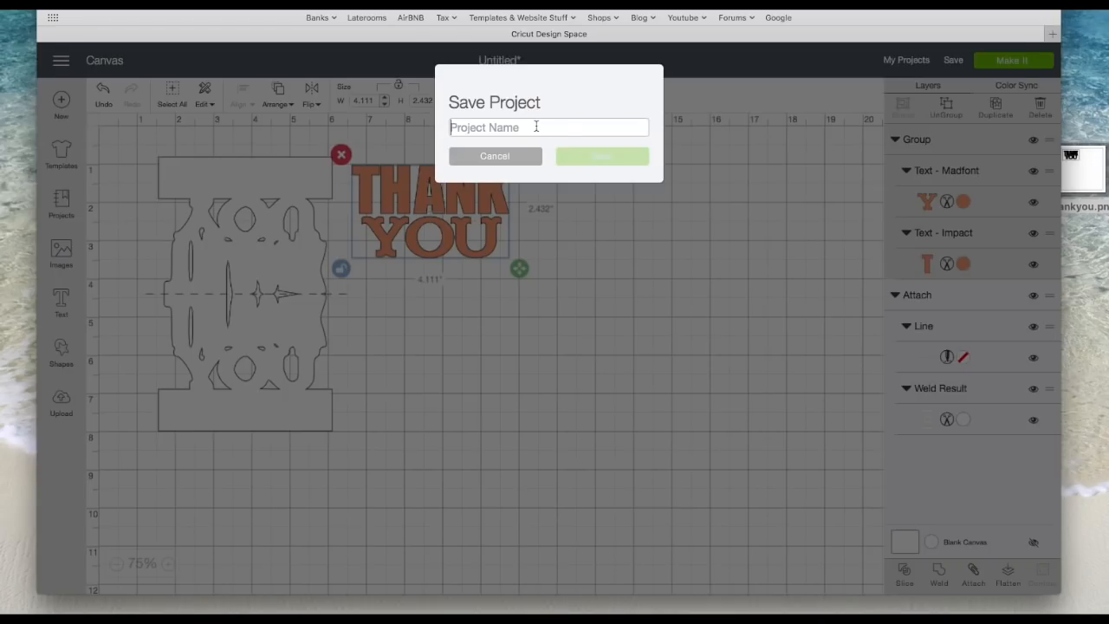
{"action": "type", "text": "Thank you card"}
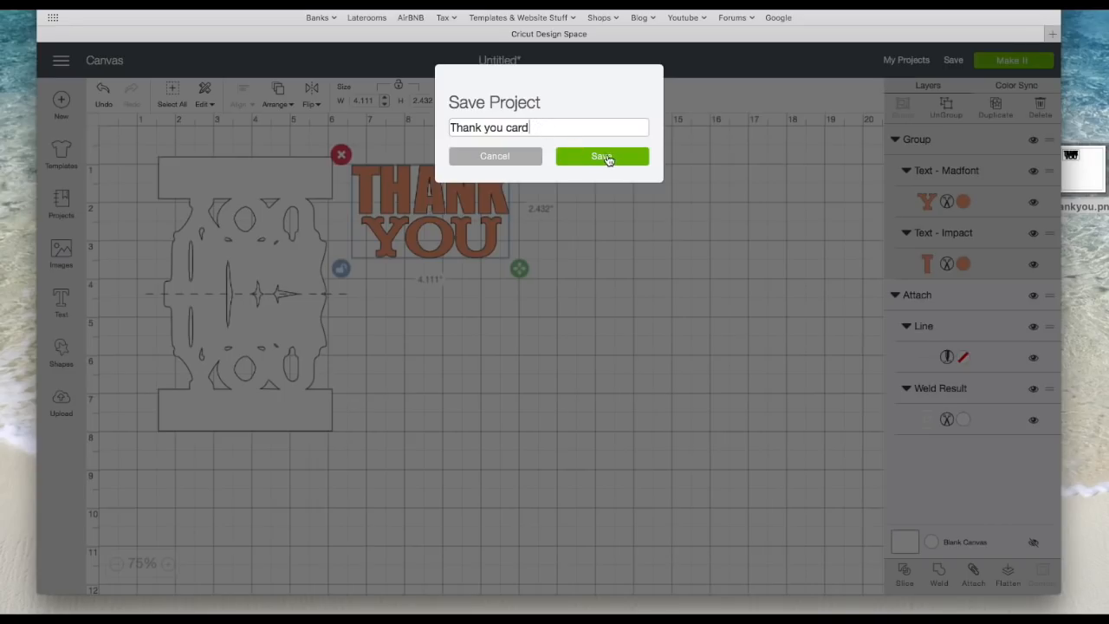
{"action": "left_click", "coordinate": [604, 156]}
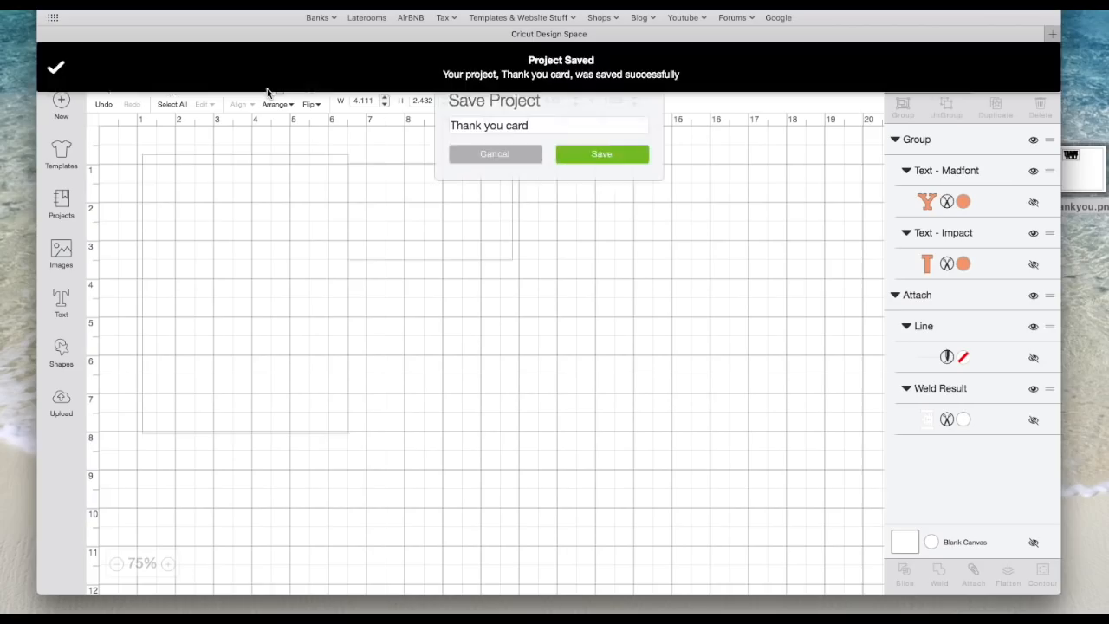
{"action": "left_click", "coordinate": [617, 202]}
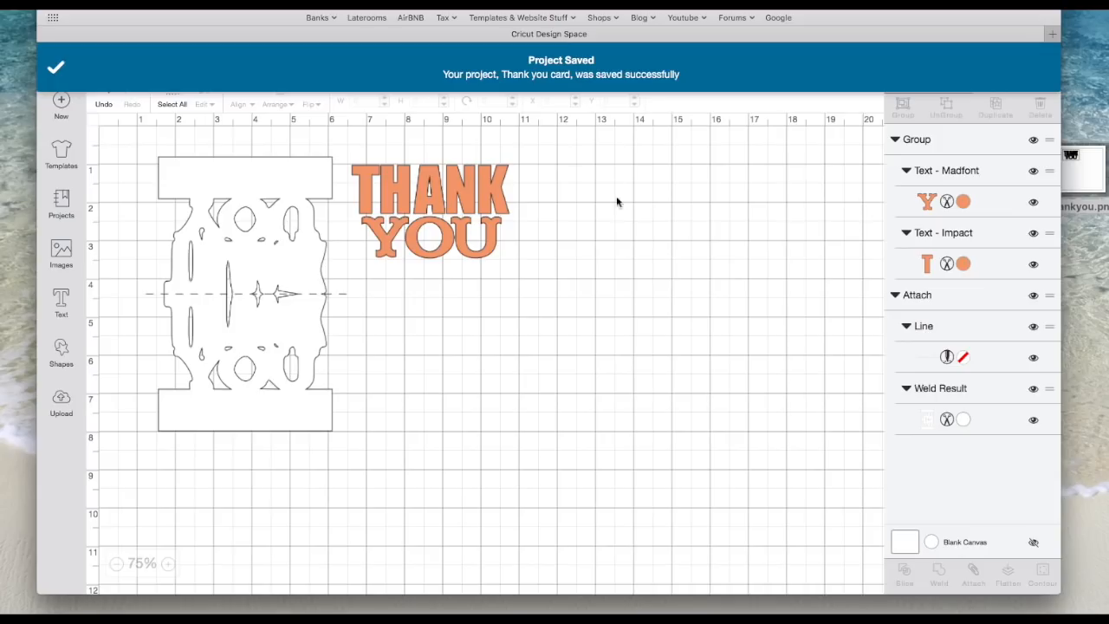
{"action": "left_click", "coordinate": [629, 347]}
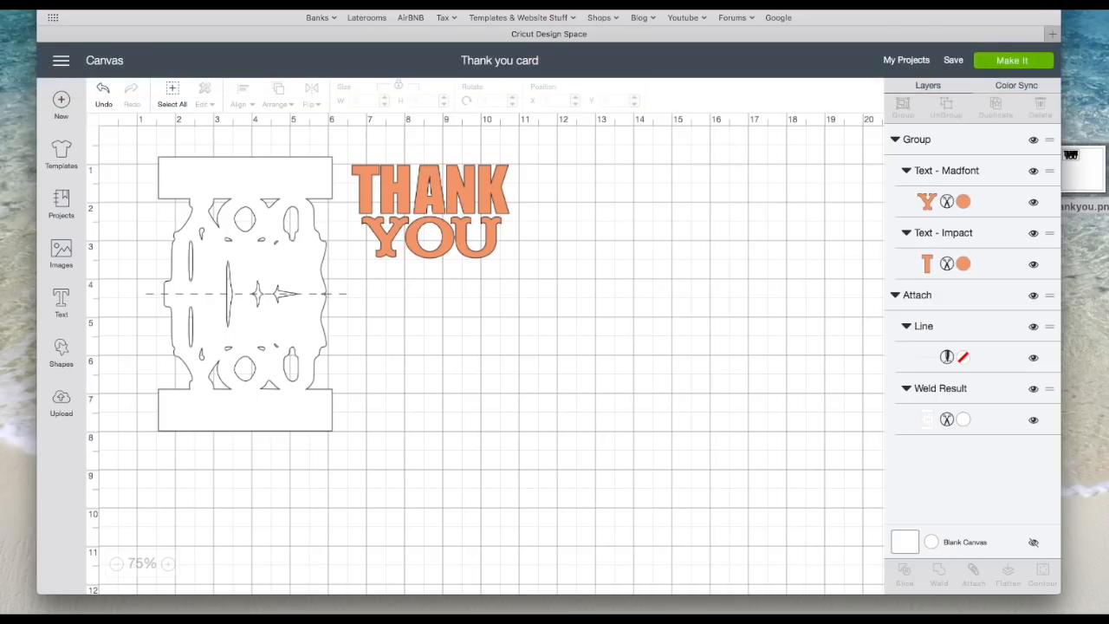
Step: Reopen the newly saved Thank you card from the saved projects for customizing and select its white card shape
{"action": "left_click", "coordinate": [907, 61]}
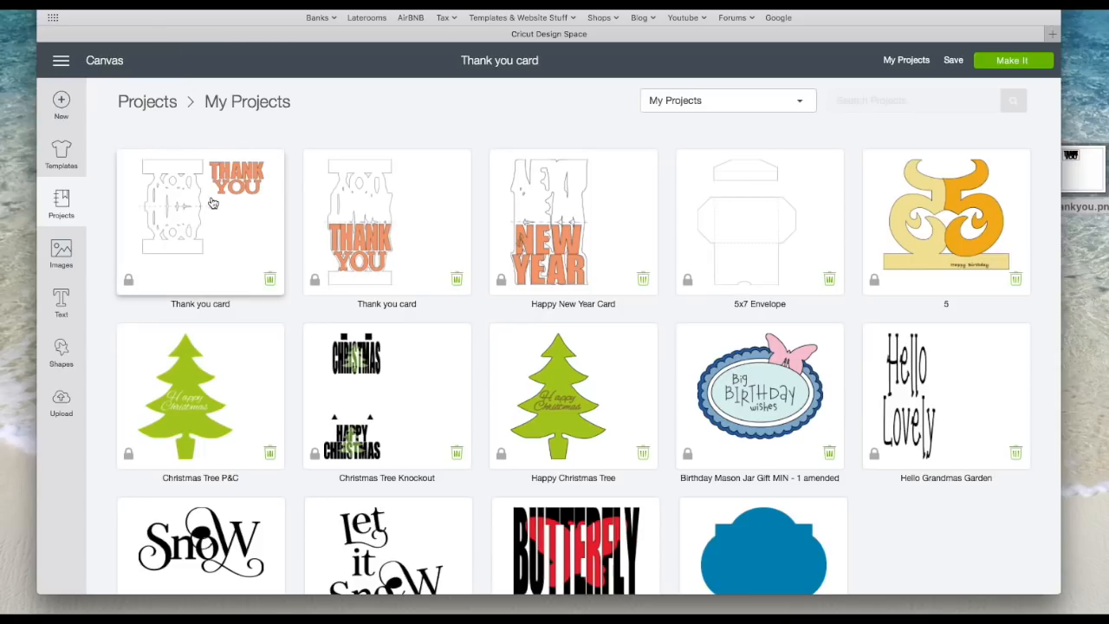
{"action": "left_click", "coordinate": [183, 189]}
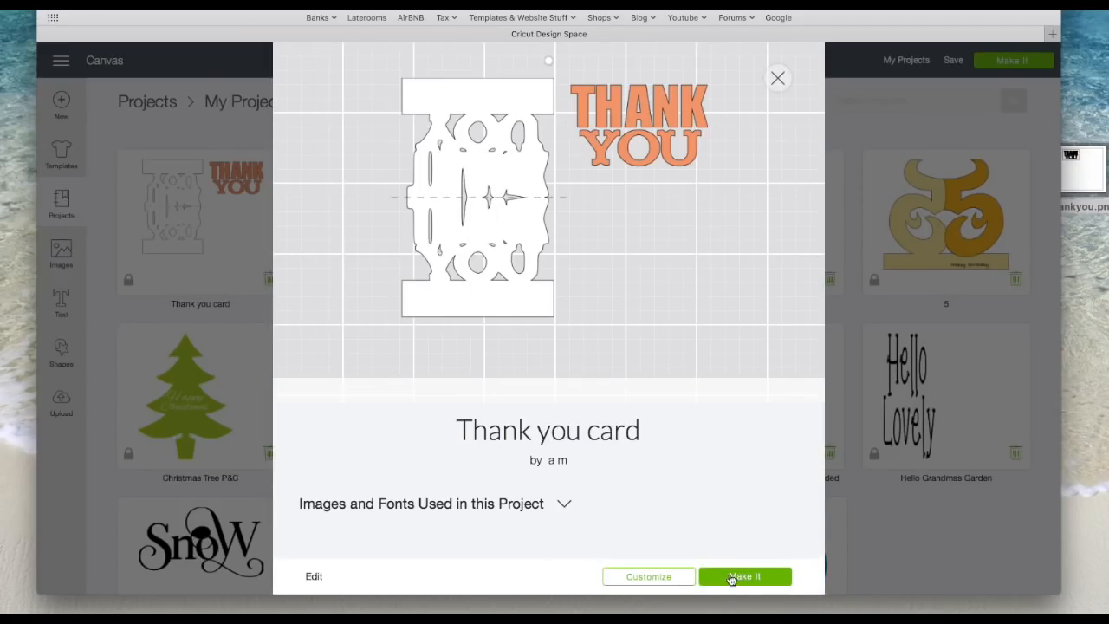
{"action": "left_click", "coordinate": [649, 577]}
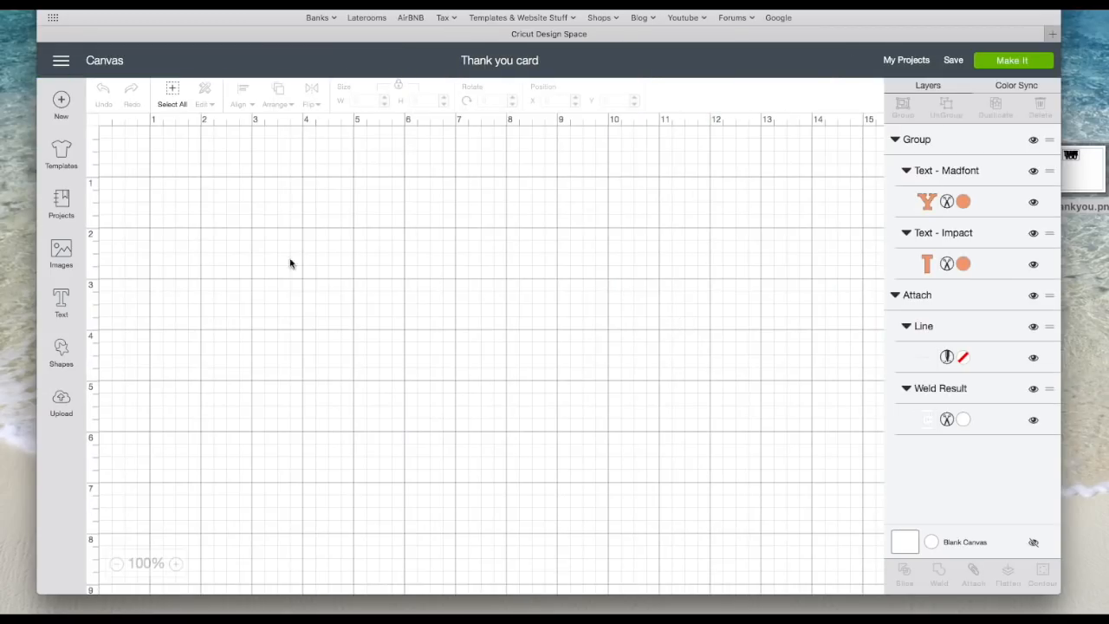
{"action": "left_click", "coordinate": [386, 324]}
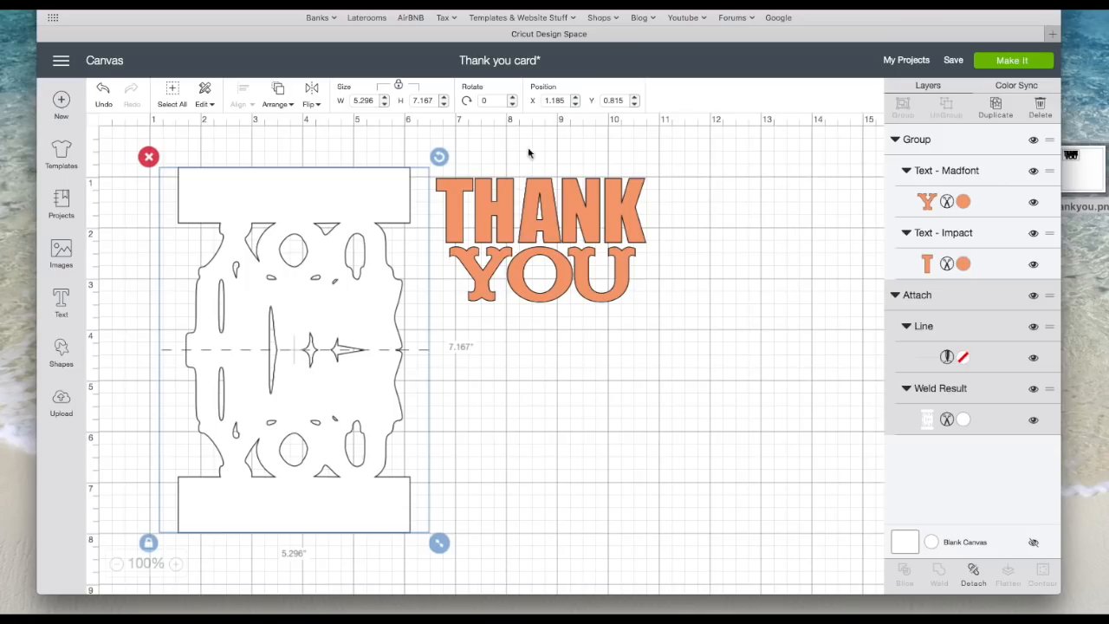
Step: Detach the score line from the white card shape and keep only the welded card shape selected
{"action": "left_click", "coordinate": [391, 146]}
{"action": "left_click", "coordinate": [373, 189]}
{"action": "left_click", "coordinate": [973, 574]}
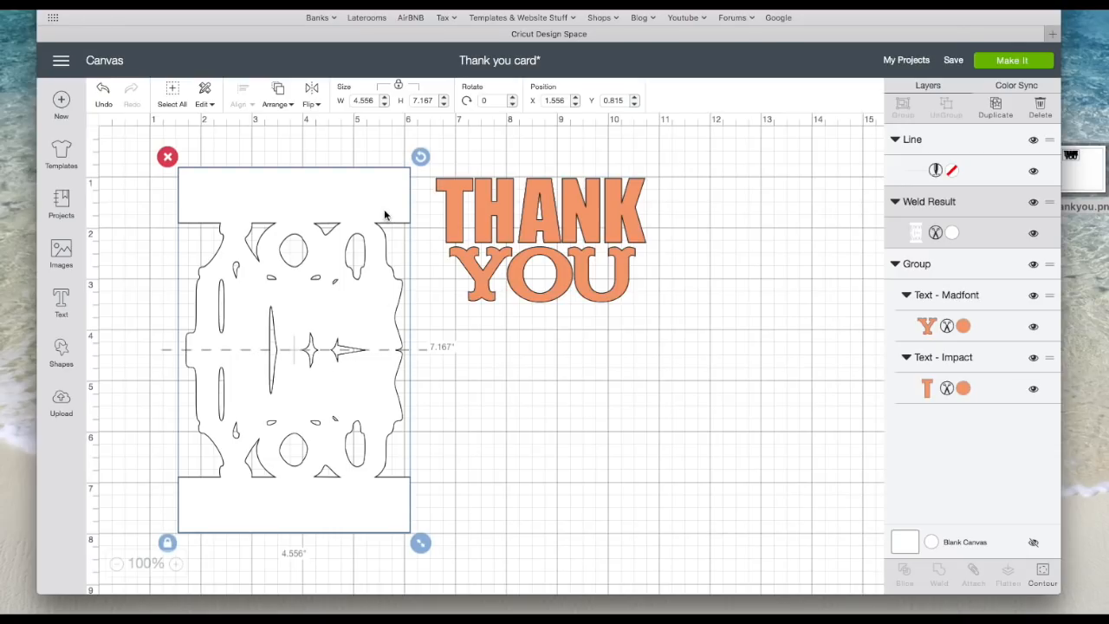
Step: Hide all inner contours of the welded card shape so only its outer outline is cut
{"action": "left_click", "coordinate": [1043, 569]}
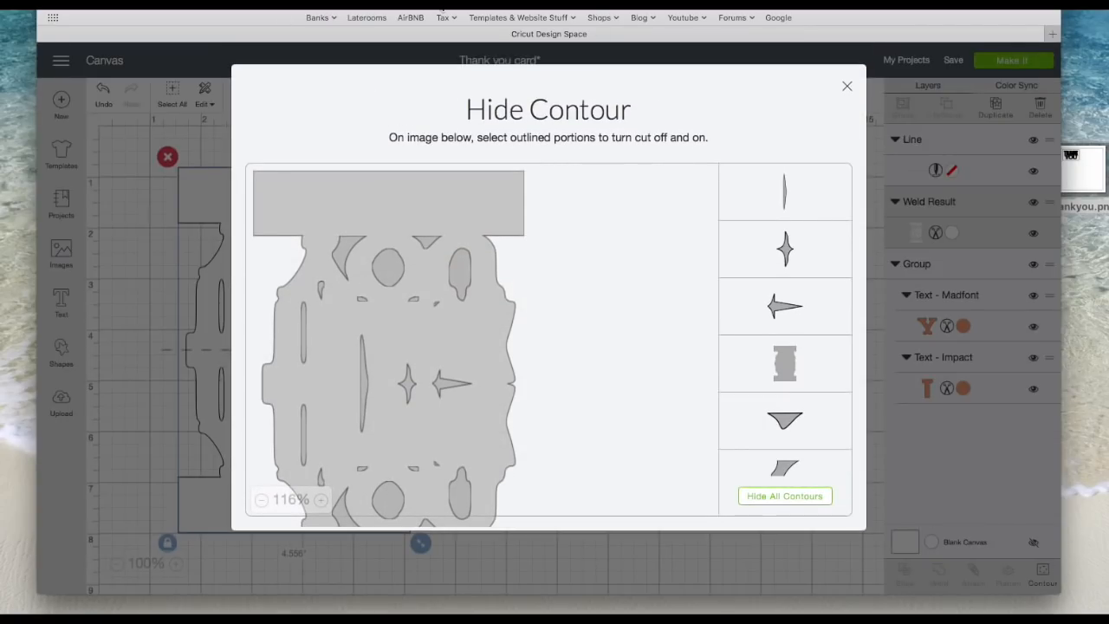
{"action": "left_click", "coordinate": [796, 498]}
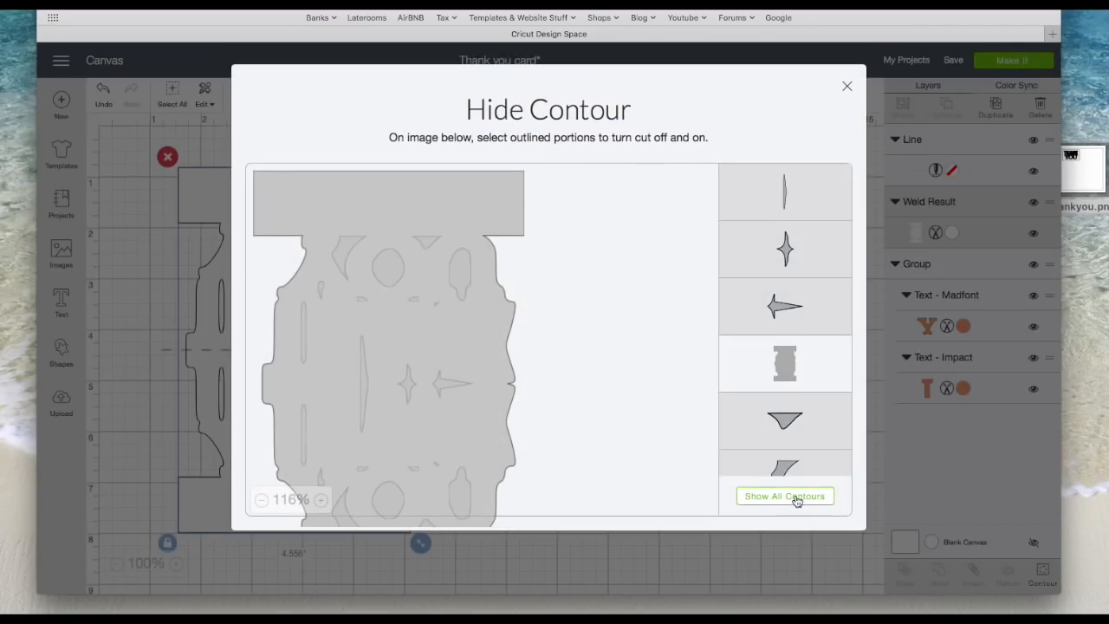
{"action": "left_click", "coordinate": [848, 85]}
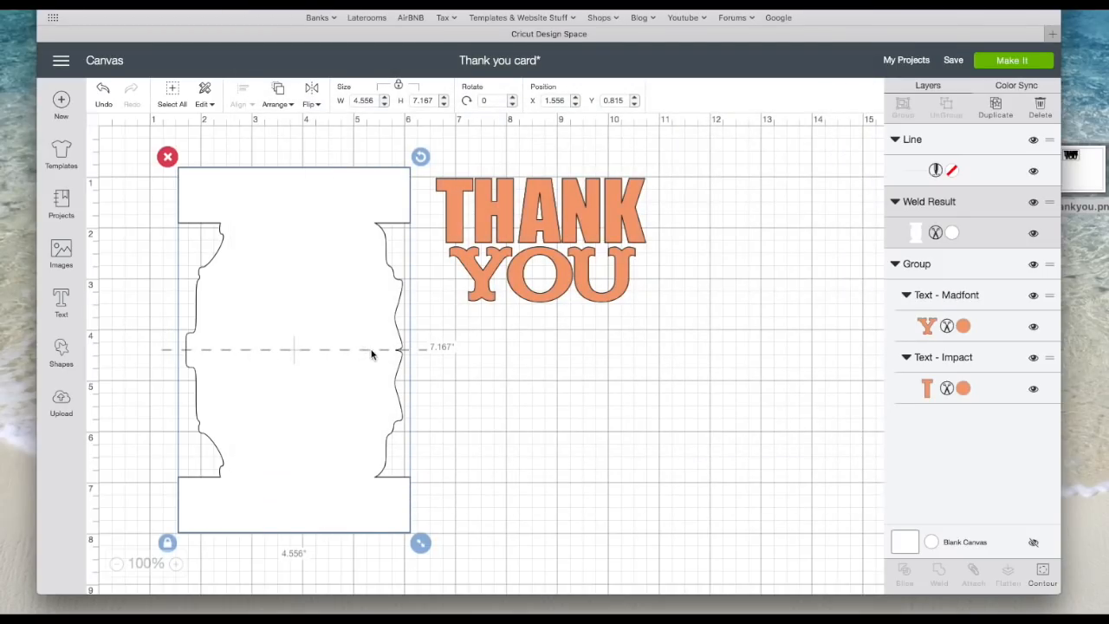
Step: Bring the grouped THANK YOU text to the front of the layer order and place it beside the card near the canvas top
{"action": "left_click_drag", "start_coordinate": [588, 221], "coordinate": [470, 352]}
{"action": "right_click", "coordinate": [442, 376]}
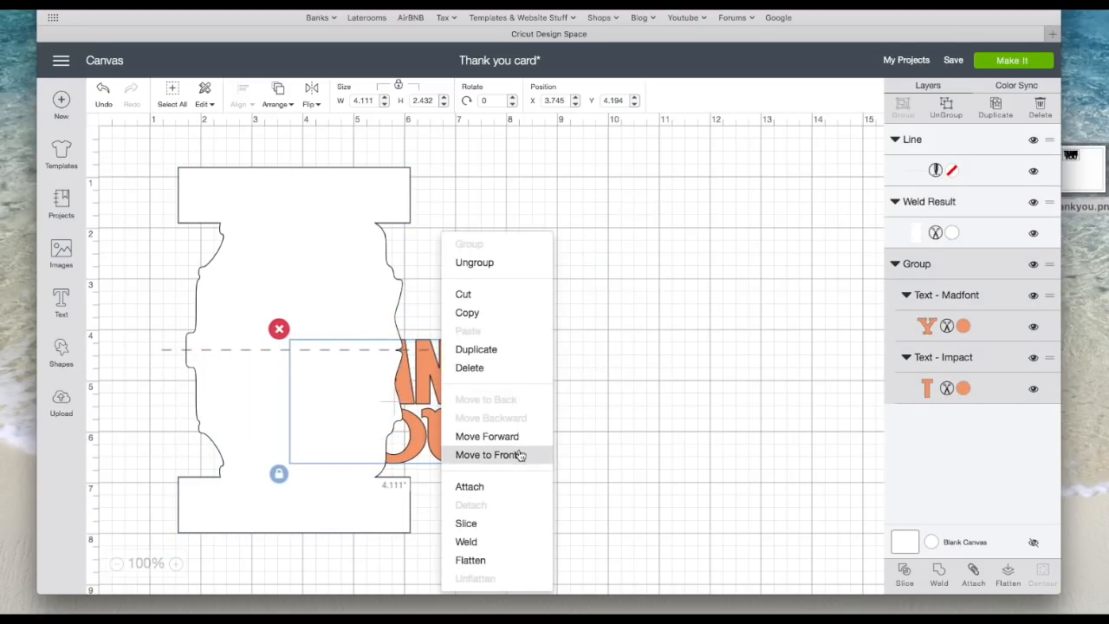
{"action": "left_click", "coordinate": [487, 455]}
{"action": "left_click_drag", "start_coordinate": [472, 387], "coordinate": [650, 211]}
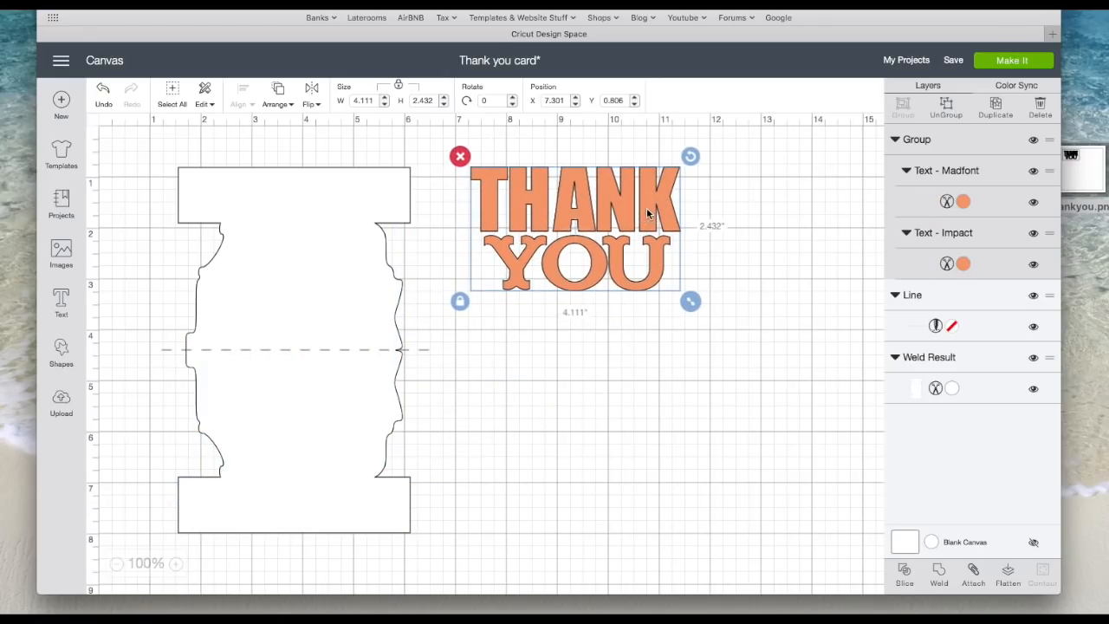
Step: Reopen the welded card shape's contour settings and show all of its contours
{"action": "left_click", "coordinate": [373, 276]}
{"action": "left_click", "coordinate": [1042, 576]}
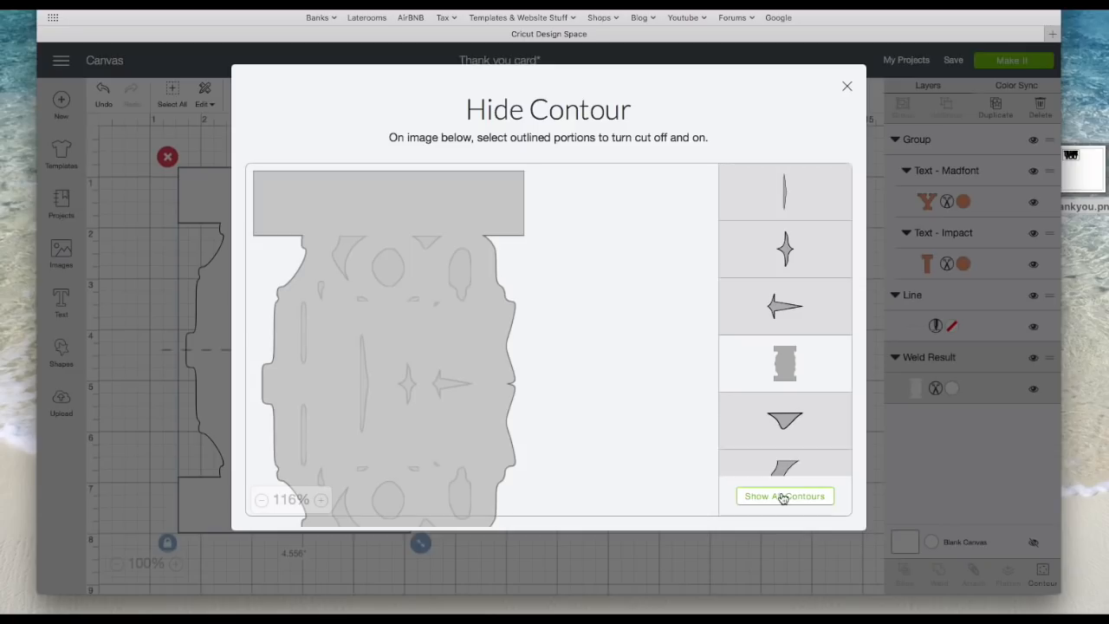
{"action": "left_click", "coordinate": [768, 499]}
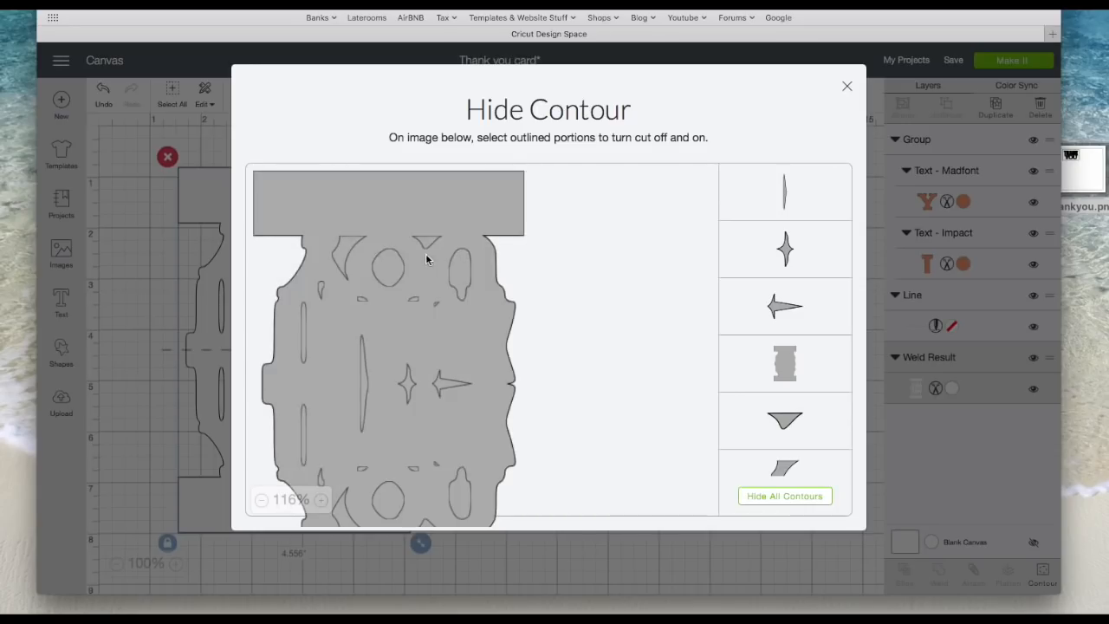
Step: Hide the contours of the upper teardrop, the three tiny cutouts beside it and both long narrow slots
{"action": "left_click", "coordinate": [320, 290]}
{"action": "left_click", "coordinate": [362, 300]}
{"action": "left_click", "coordinate": [412, 301]}
{"action": "left_click", "coordinate": [437, 305]}
{"action": "left_click", "coordinate": [306, 337]}
{"action": "left_click", "coordinate": [305, 421]}
Step: Hide the matching teardrop and three tiny cutouts in the card's lower half, and return to the canvas
{"action": "scroll", "coordinate": [551, 368], "scroll_direction": "down", "scroll_amount": 1}
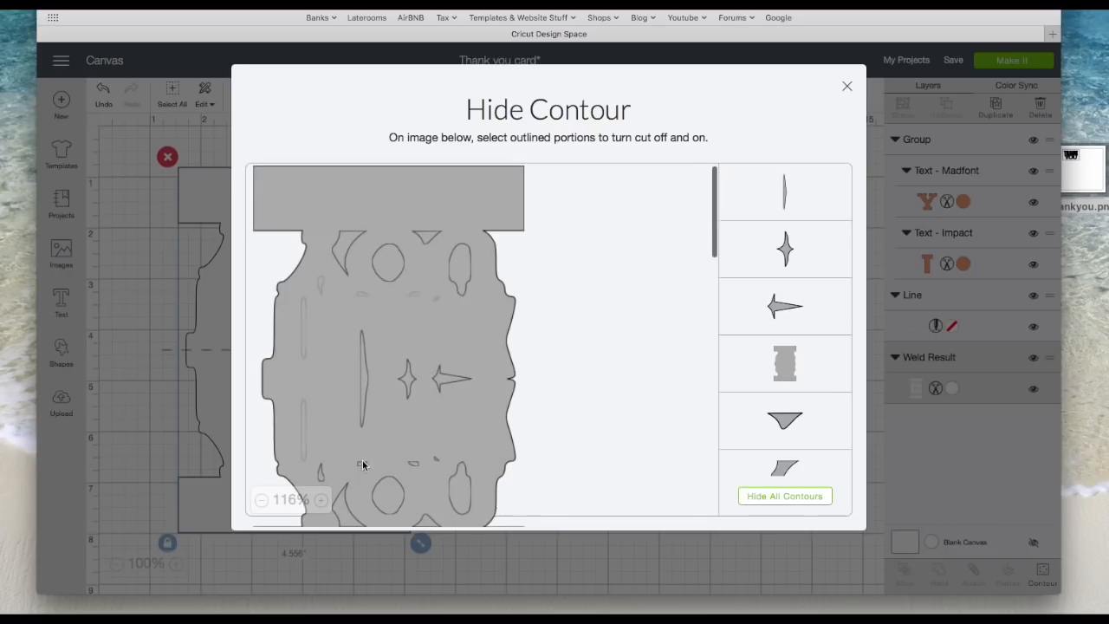
{"action": "left_click", "coordinate": [321, 472]}
{"action": "scroll", "coordinate": [475, 342], "scroll_direction": "down", "scroll_amount": 2}
{"action": "scroll", "coordinate": [475, 342], "scroll_direction": "down", "scroll_amount": 1}
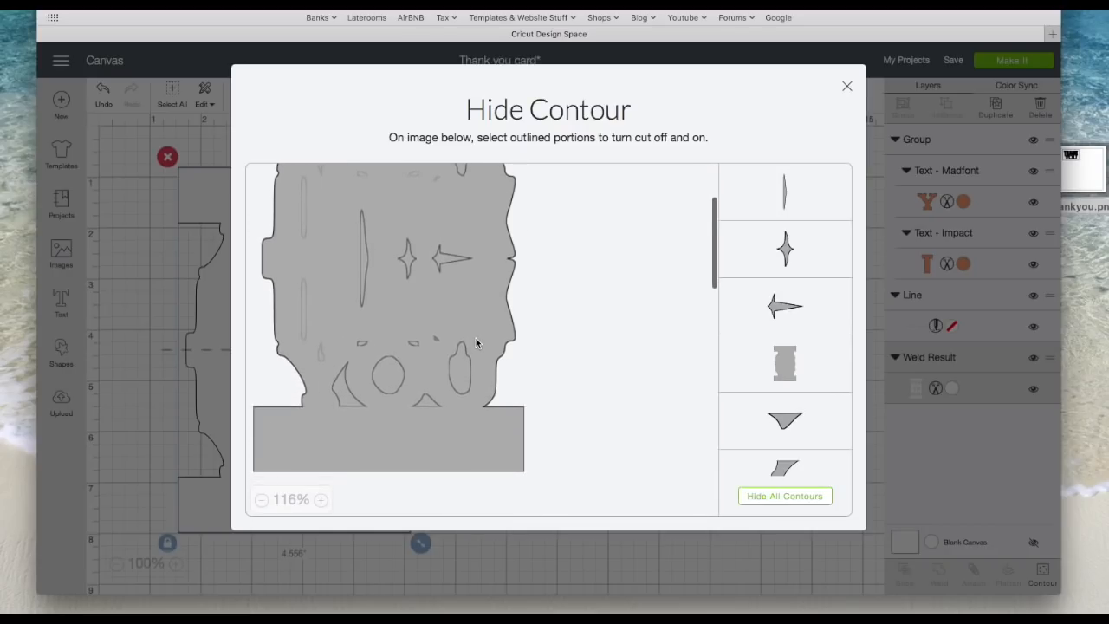
{"action": "left_click", "coordinate": [416, 343]}
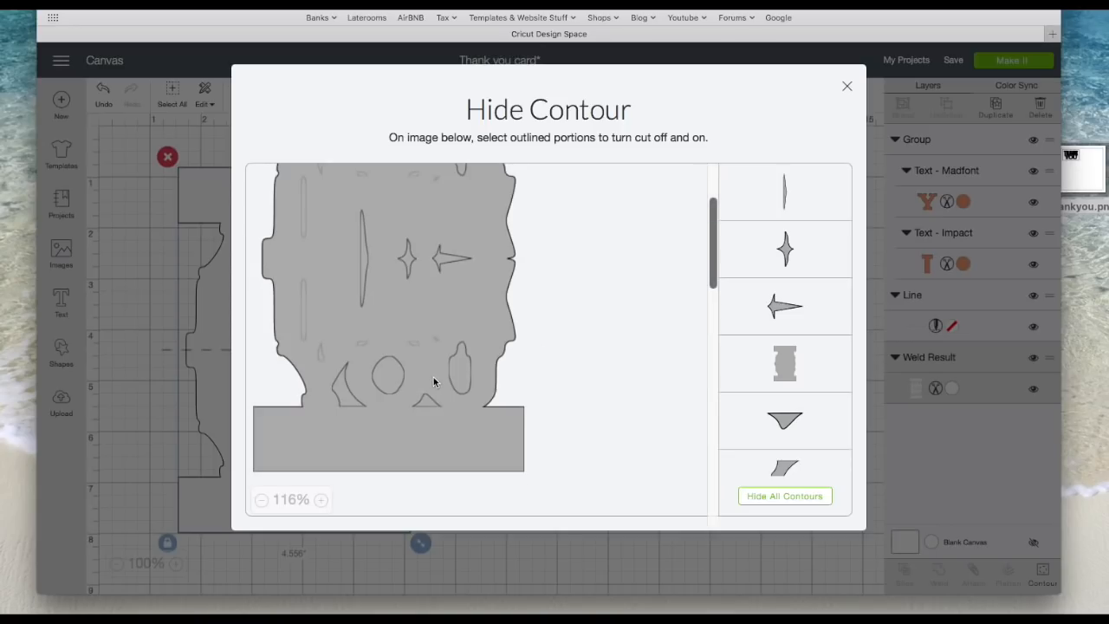
{"action": "scroll", "coordinate": [433, 385], "scroll_direction": "up", "scroll_amount": 1}
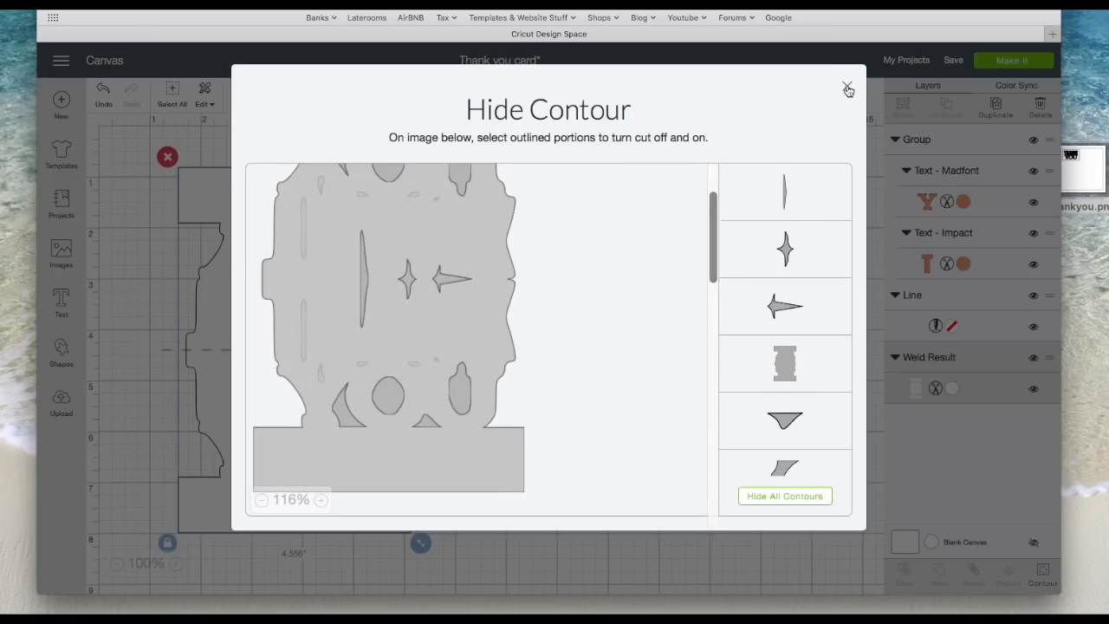
{"action": "left_click", "coordinate": [847, 85]}
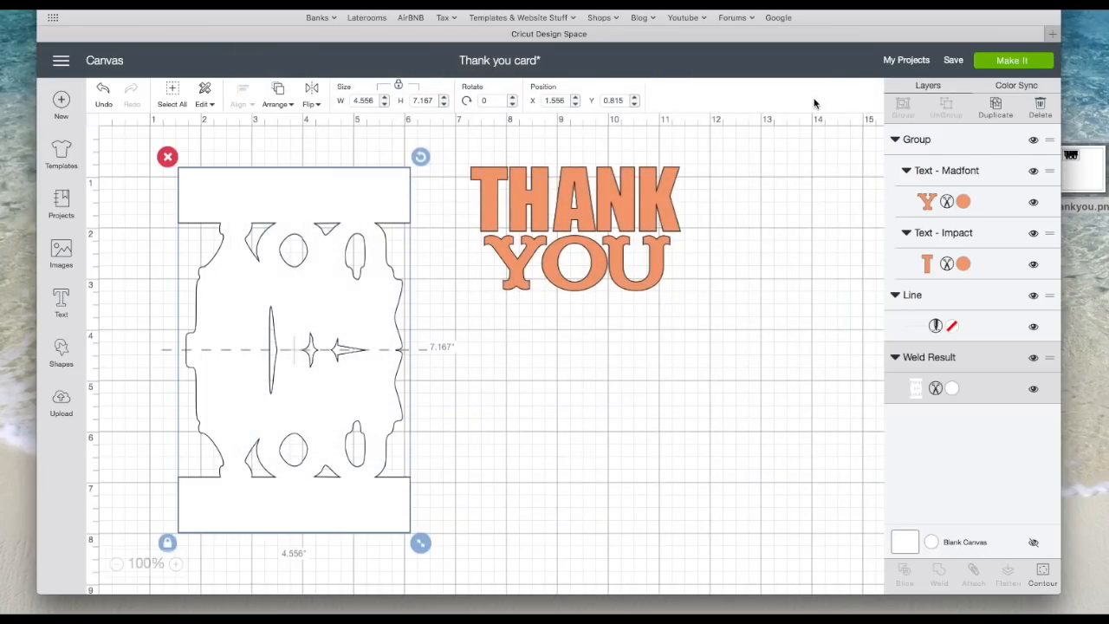
Step: Select the score line together with the welded card shape and attach them
{"action": "left_click", "coordinate": [144, 153]}
{"action": "left_click_drag", "start_coordinate": [190, 186], "coordinate": [459, 589]}
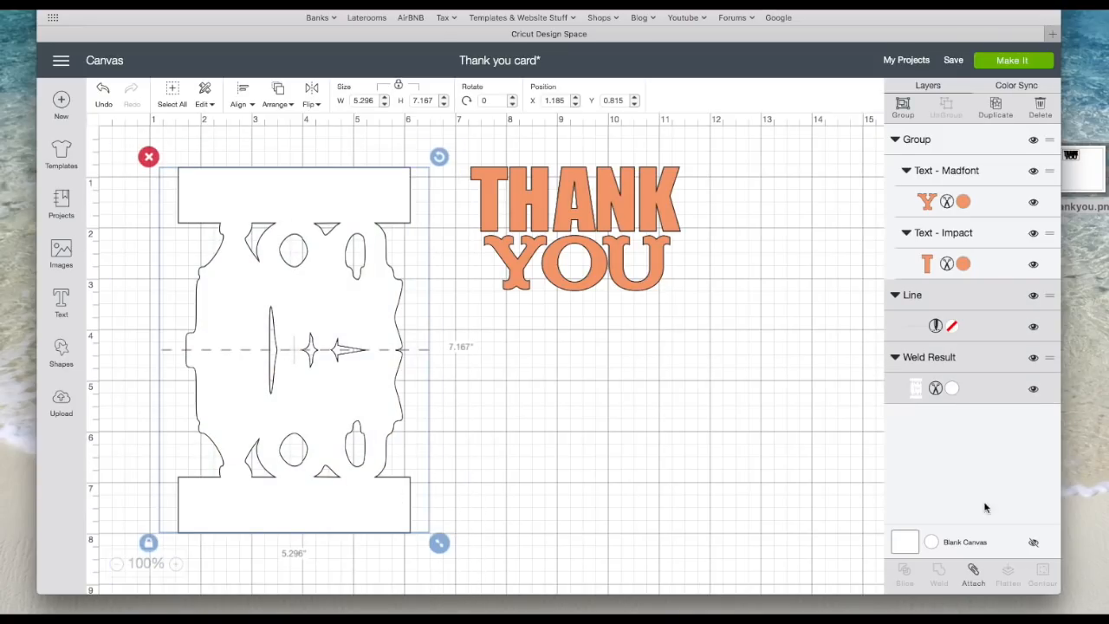
{"action": "left_click", "coordinate": [973, 576]}
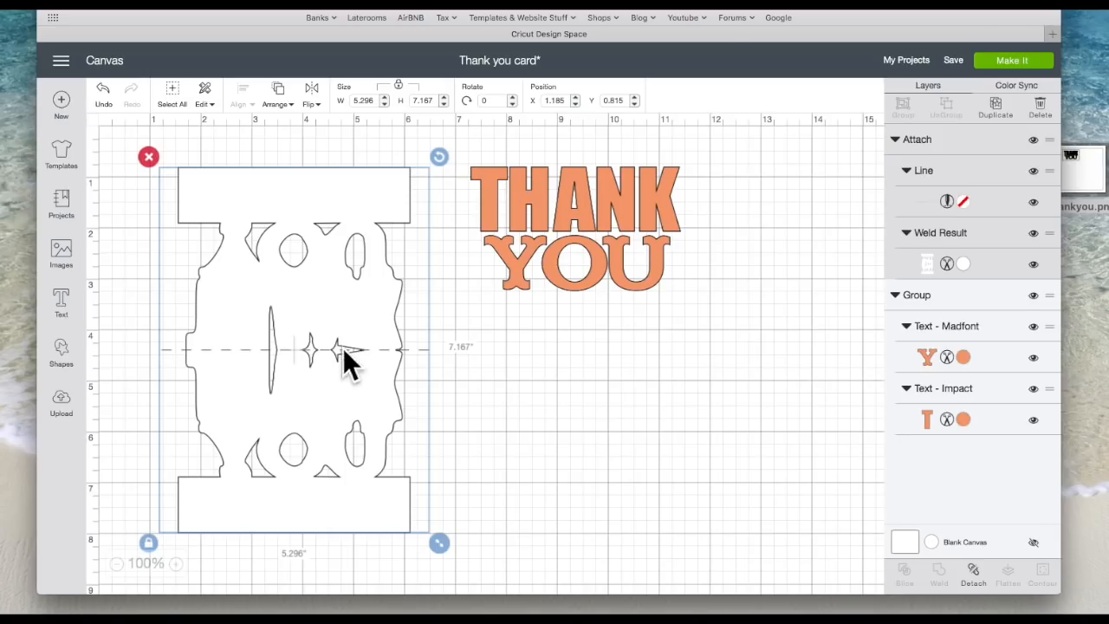
Step: Prepare the mats for cutting the card with the simplified contours
{"action": "left_click", "coordinate": [1012, 59]}
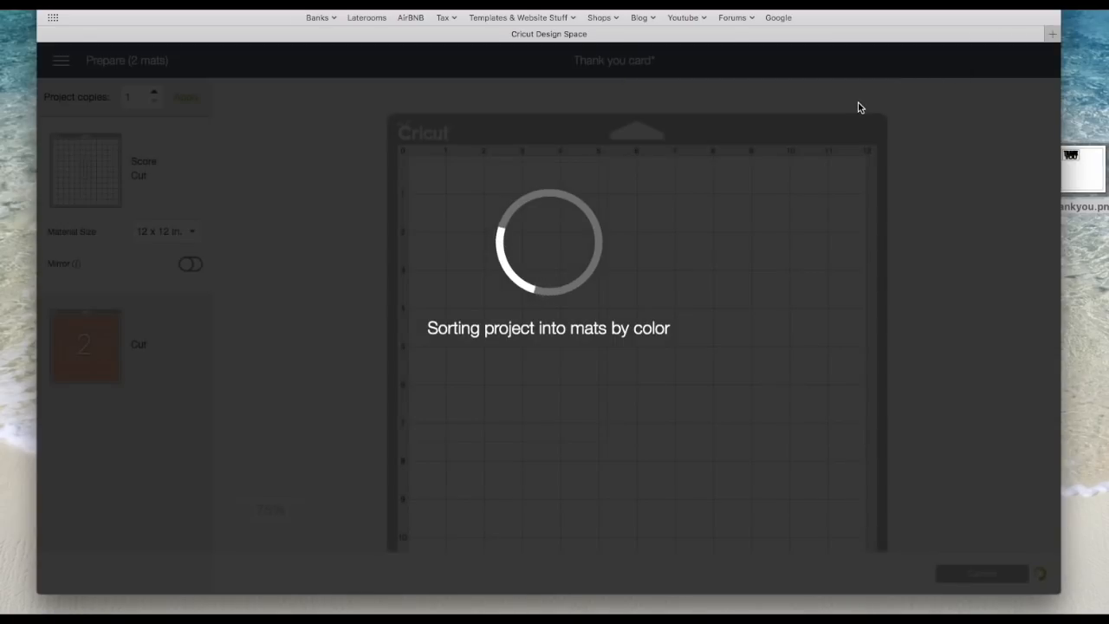